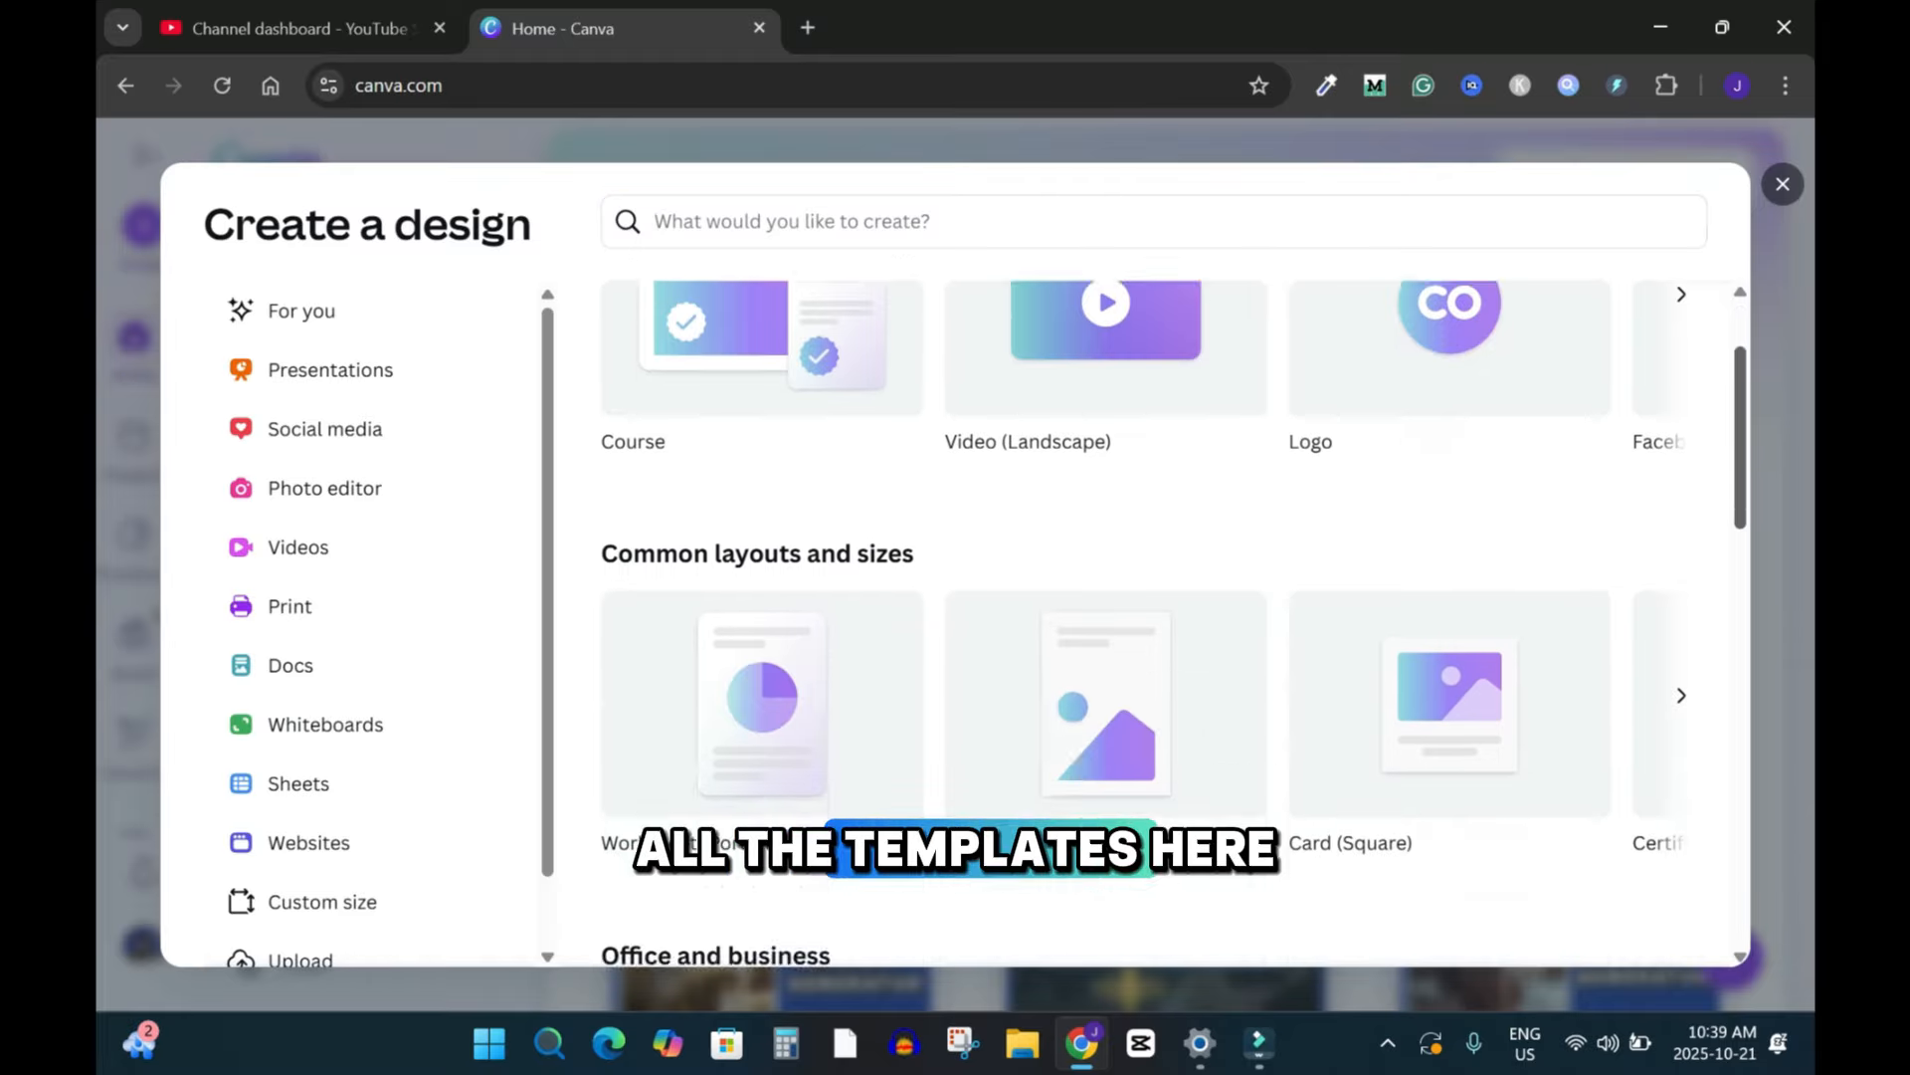
{"action": "scroll", "coordinate": [1144, 617], "scroll_direction": "up", "scroll_amount": 7}
{"action": "scroll", "coordinate": [1144, 617], "scroll_direction": "up", "scroll_amount": 1}
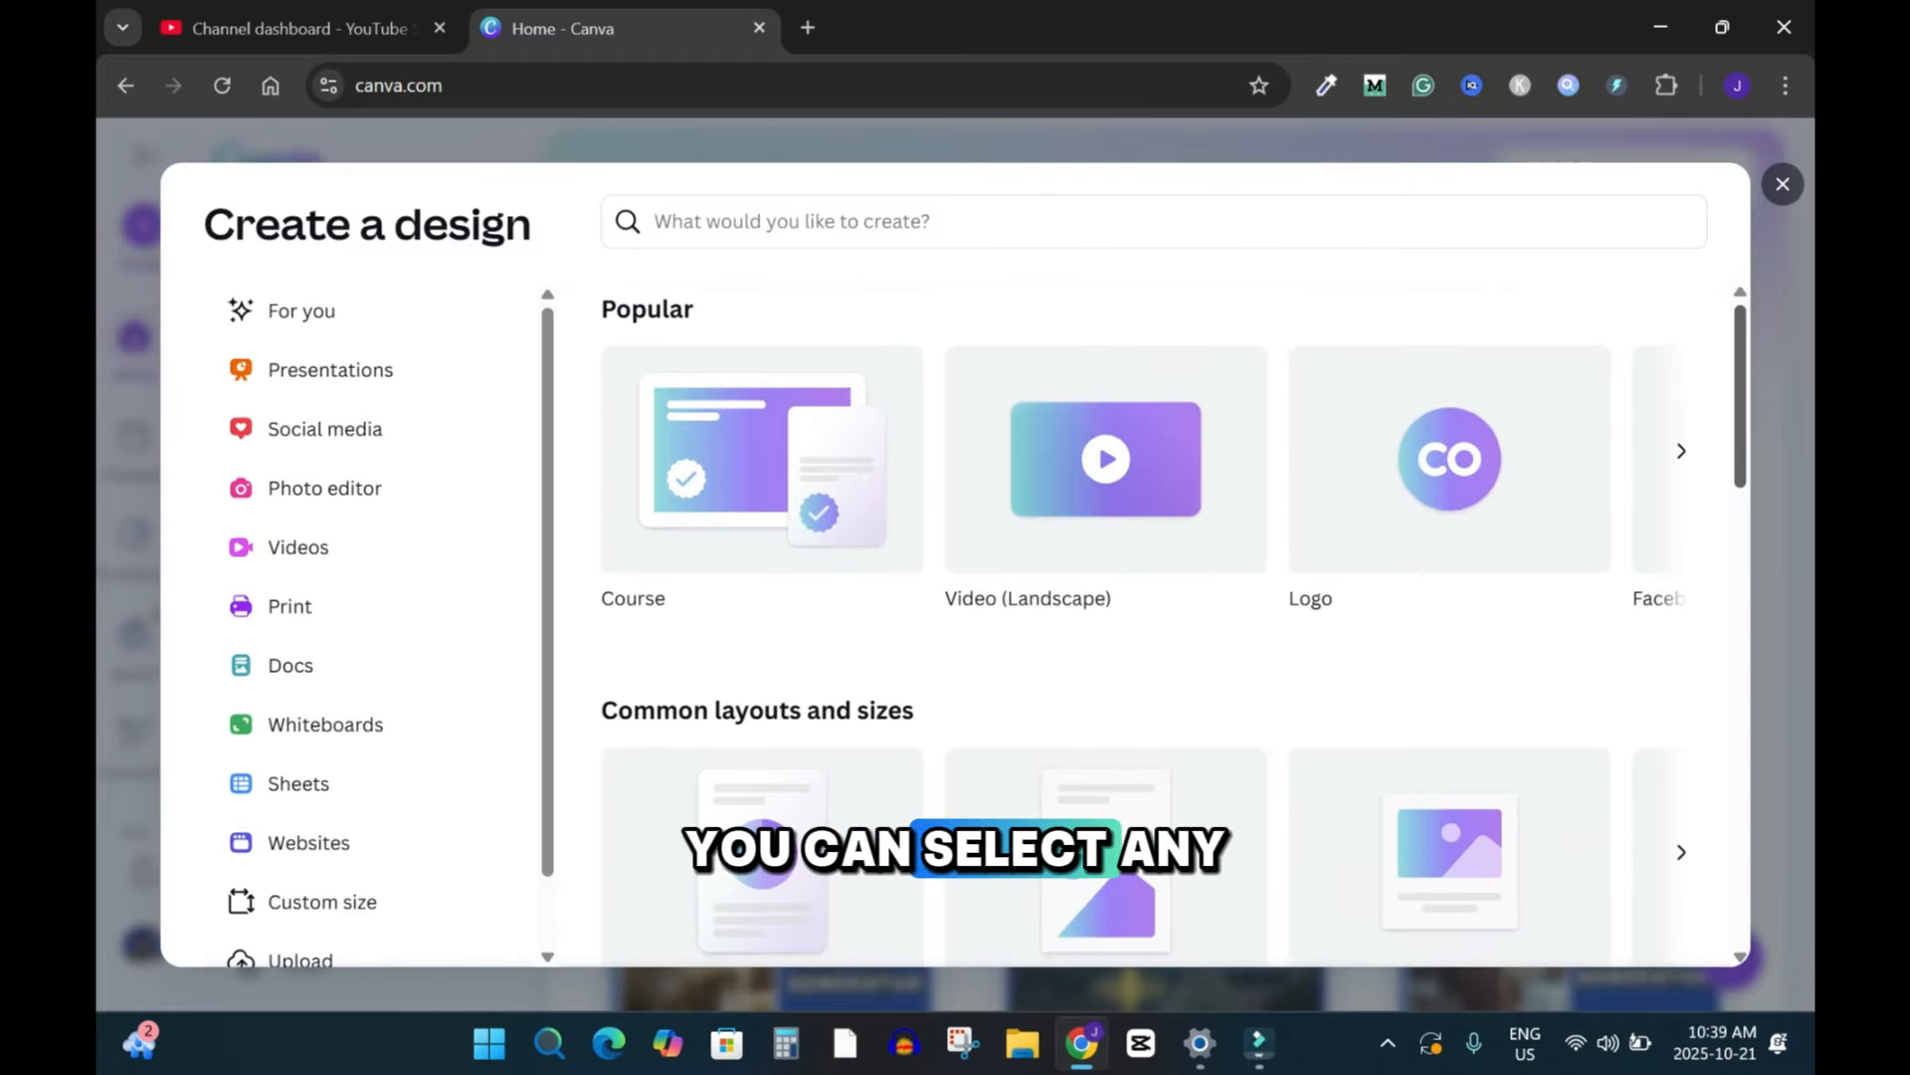
{"action": "key", "text": "Escape"}
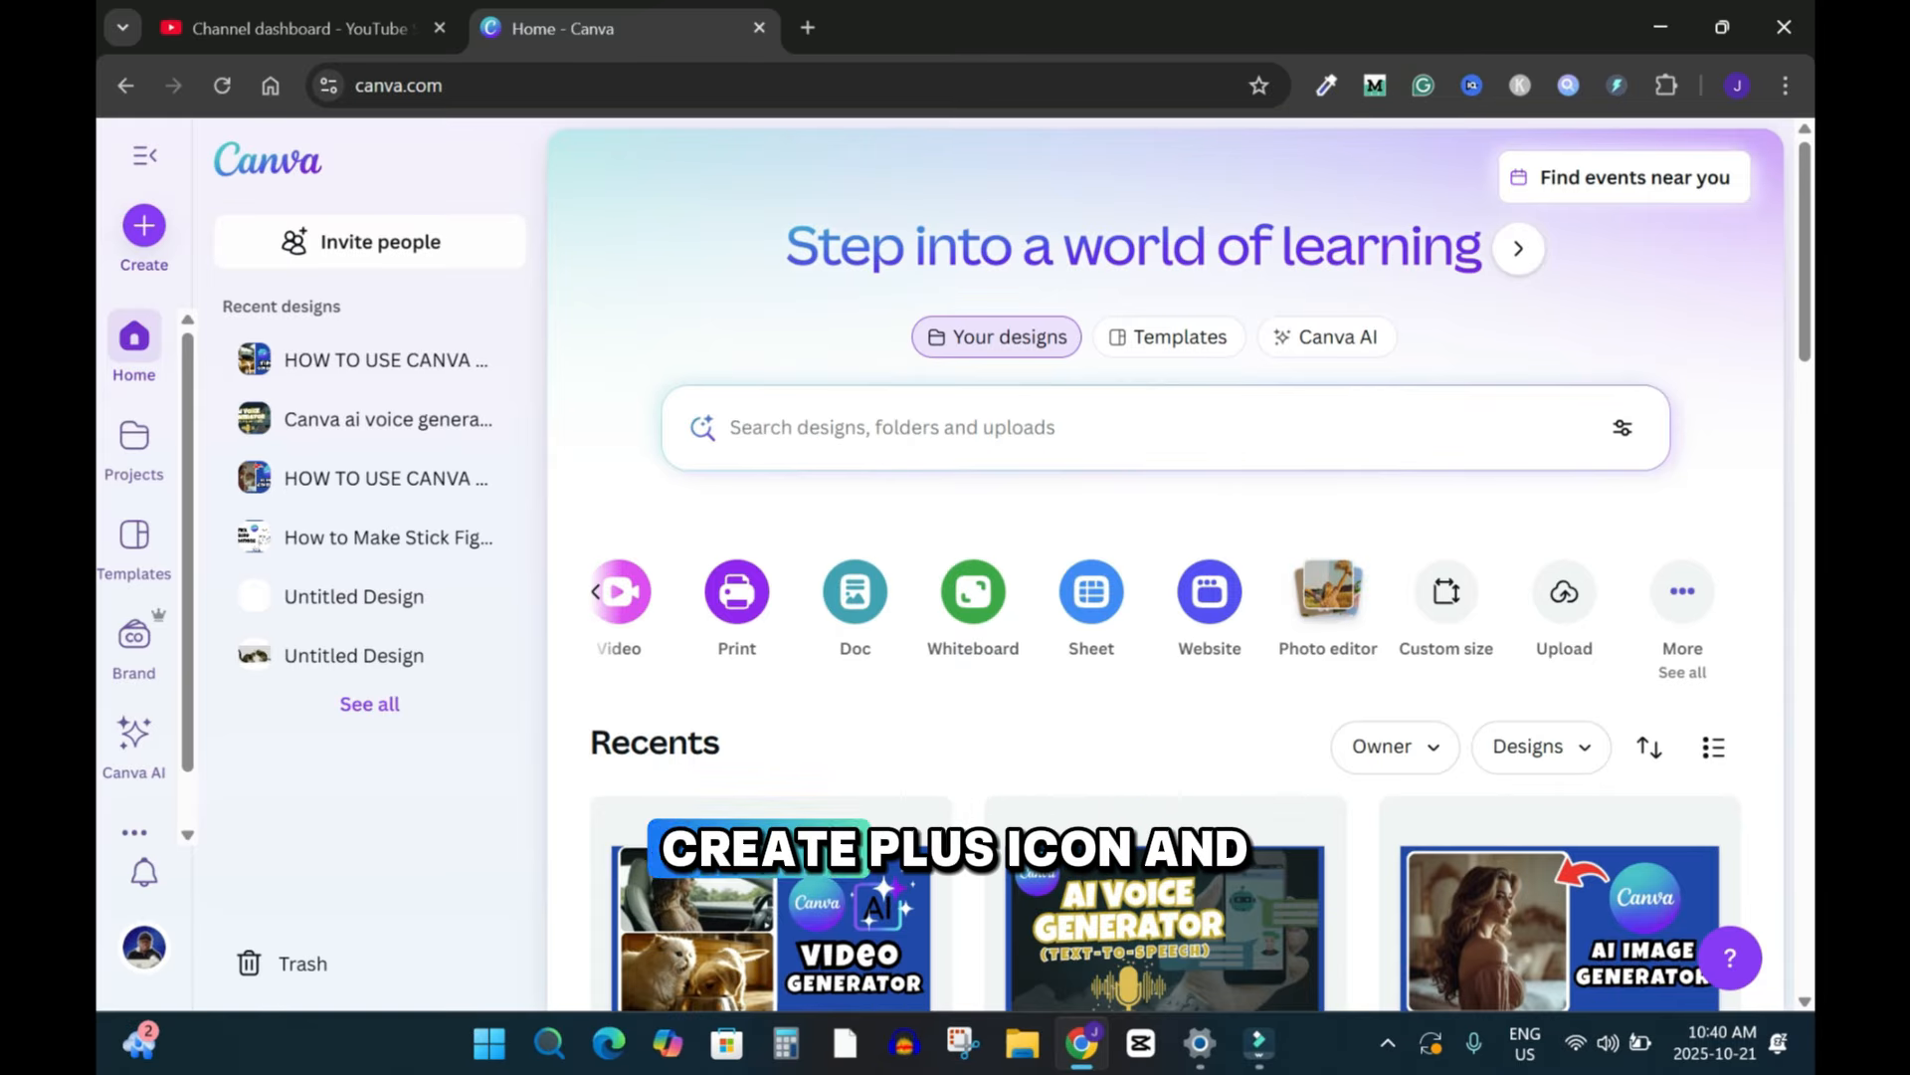
Step: Start a new Logo design from the Create a design dialog
{"action": "left_click", "coordinate": [144, 226]}
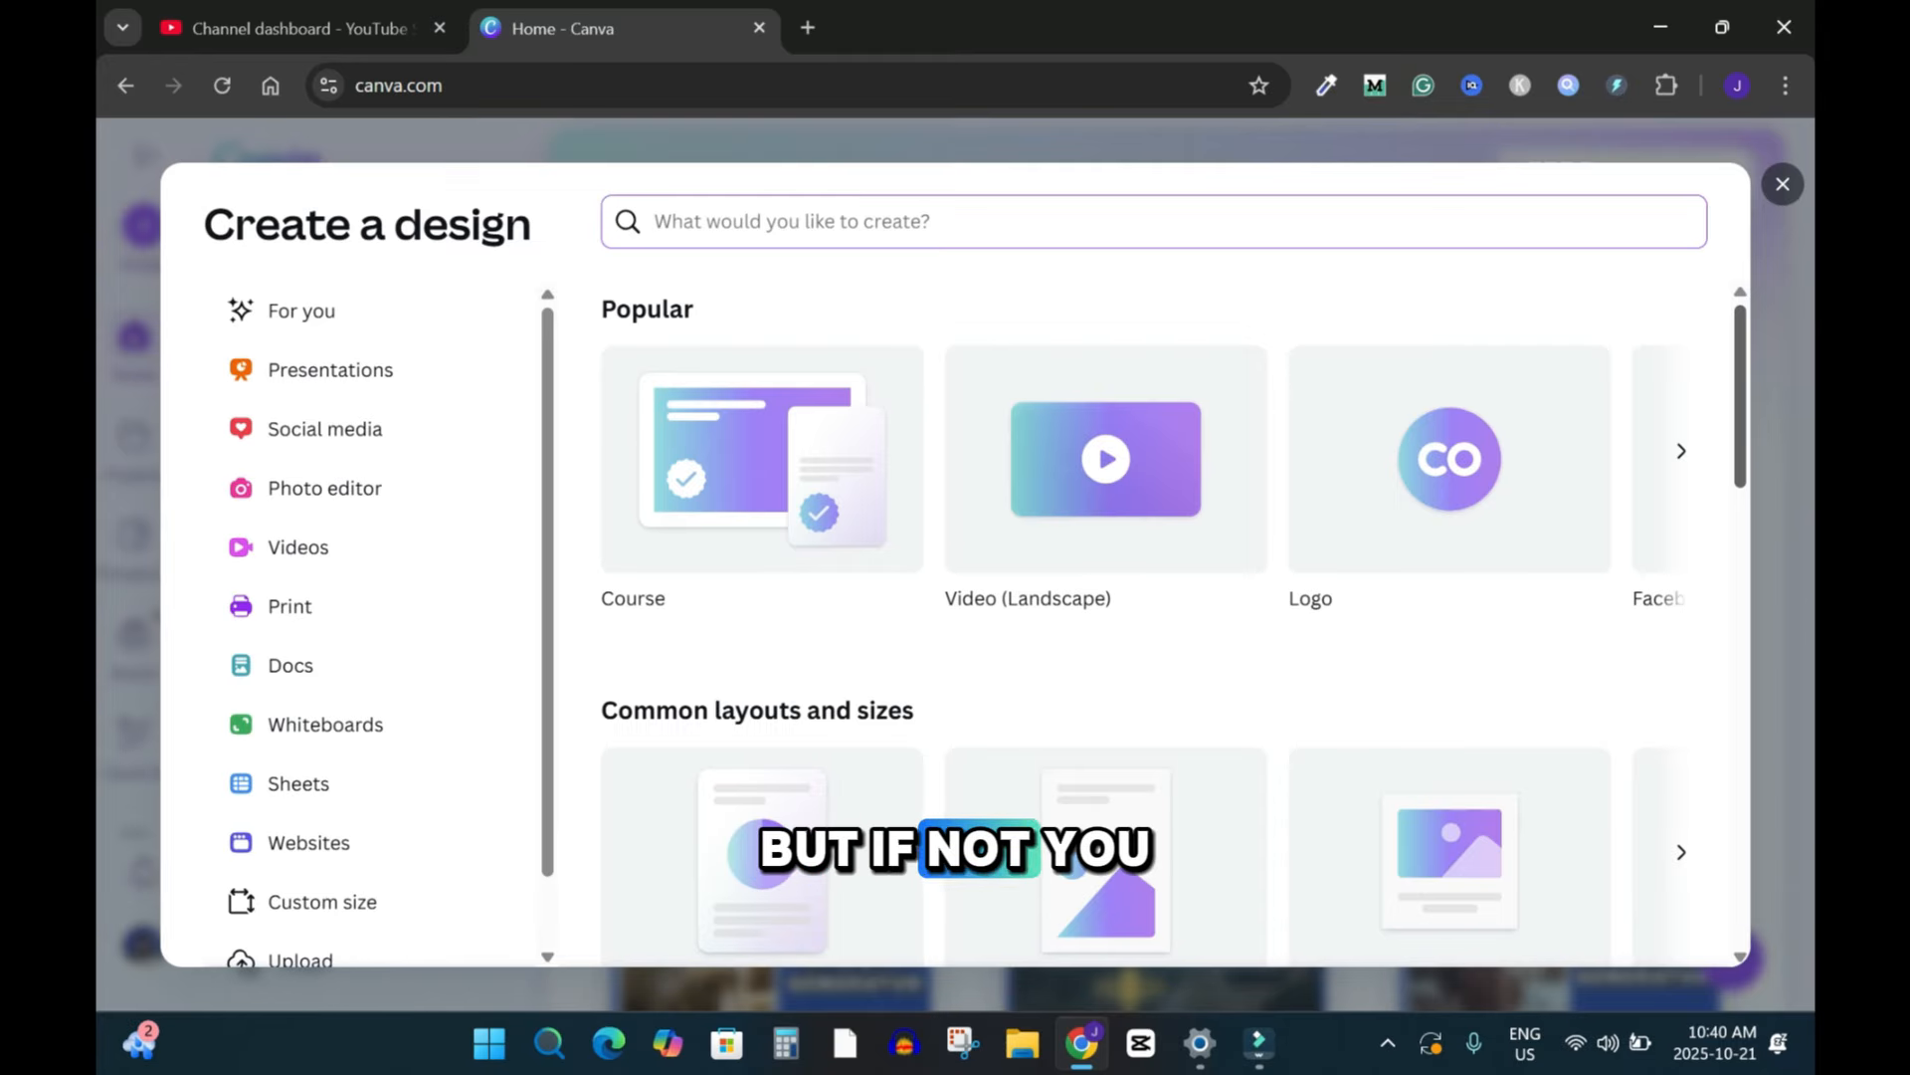
{"action": "scroll", "coordinate": [1174, 633], "scroll_direction": "down", "scroll_amount": 7}
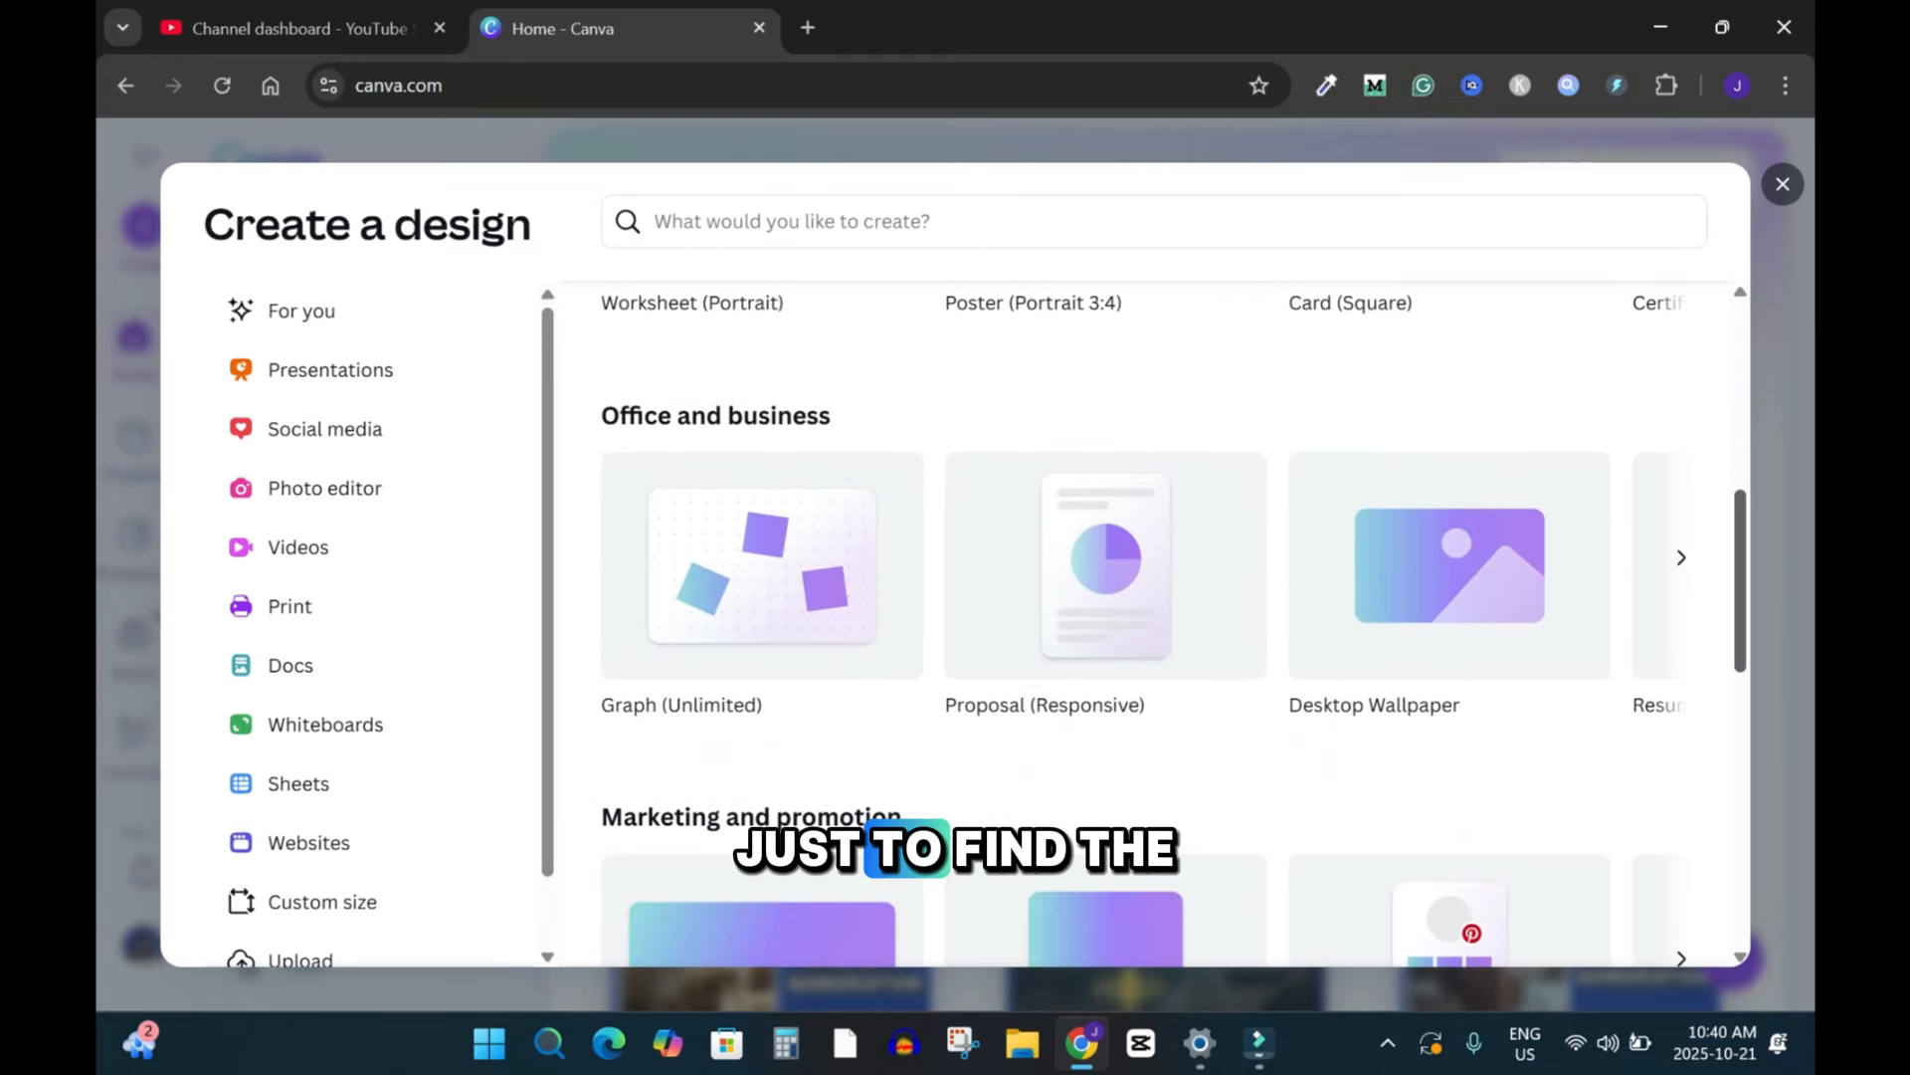
{"action": "scroll", "coordinate": [1174, 632], "scroll_direction": "down", "scroll_amount": 4}
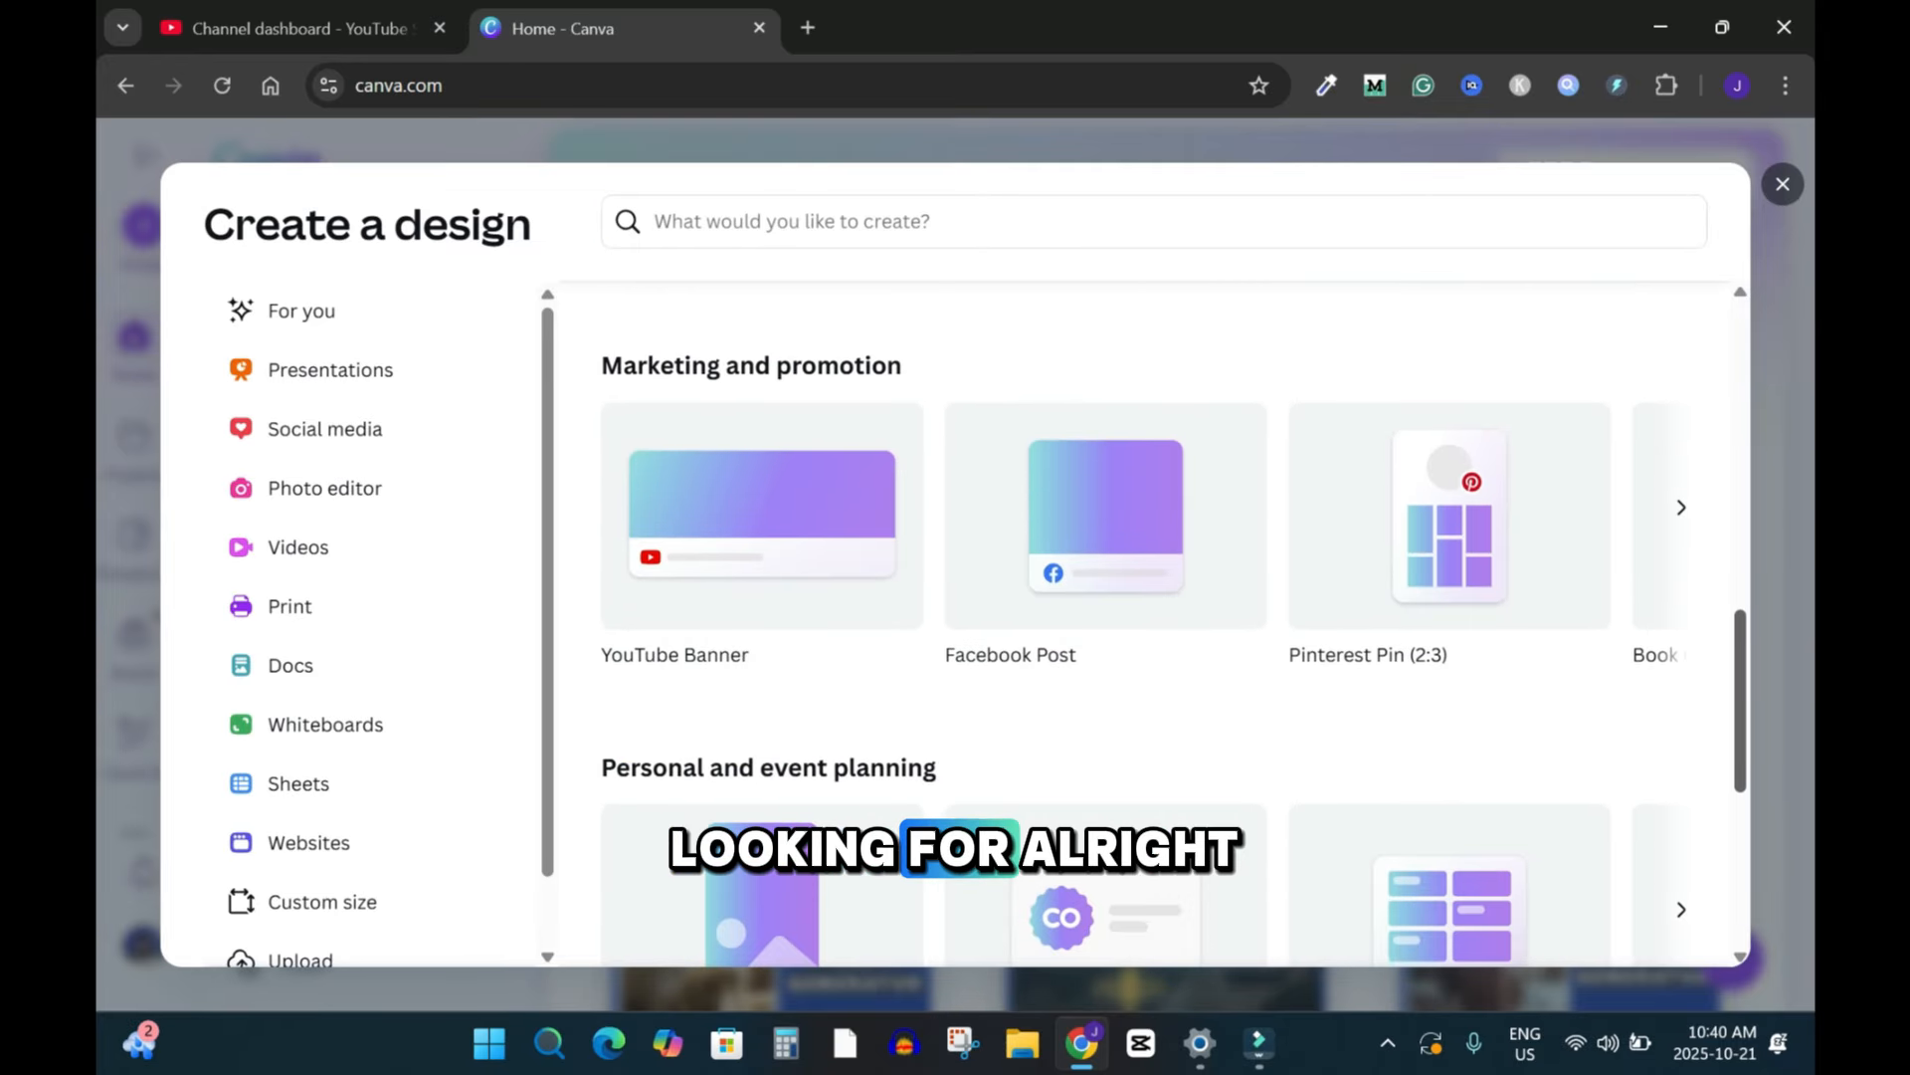
{"action": "scroll", "coordinate": [1174, 633], "scroll_direction": "up", "scroll_amount": 4}
{"action": "scroll", "coordinate": [1174, 633], "scroll_direction": "down", "scroll_amount": 2}
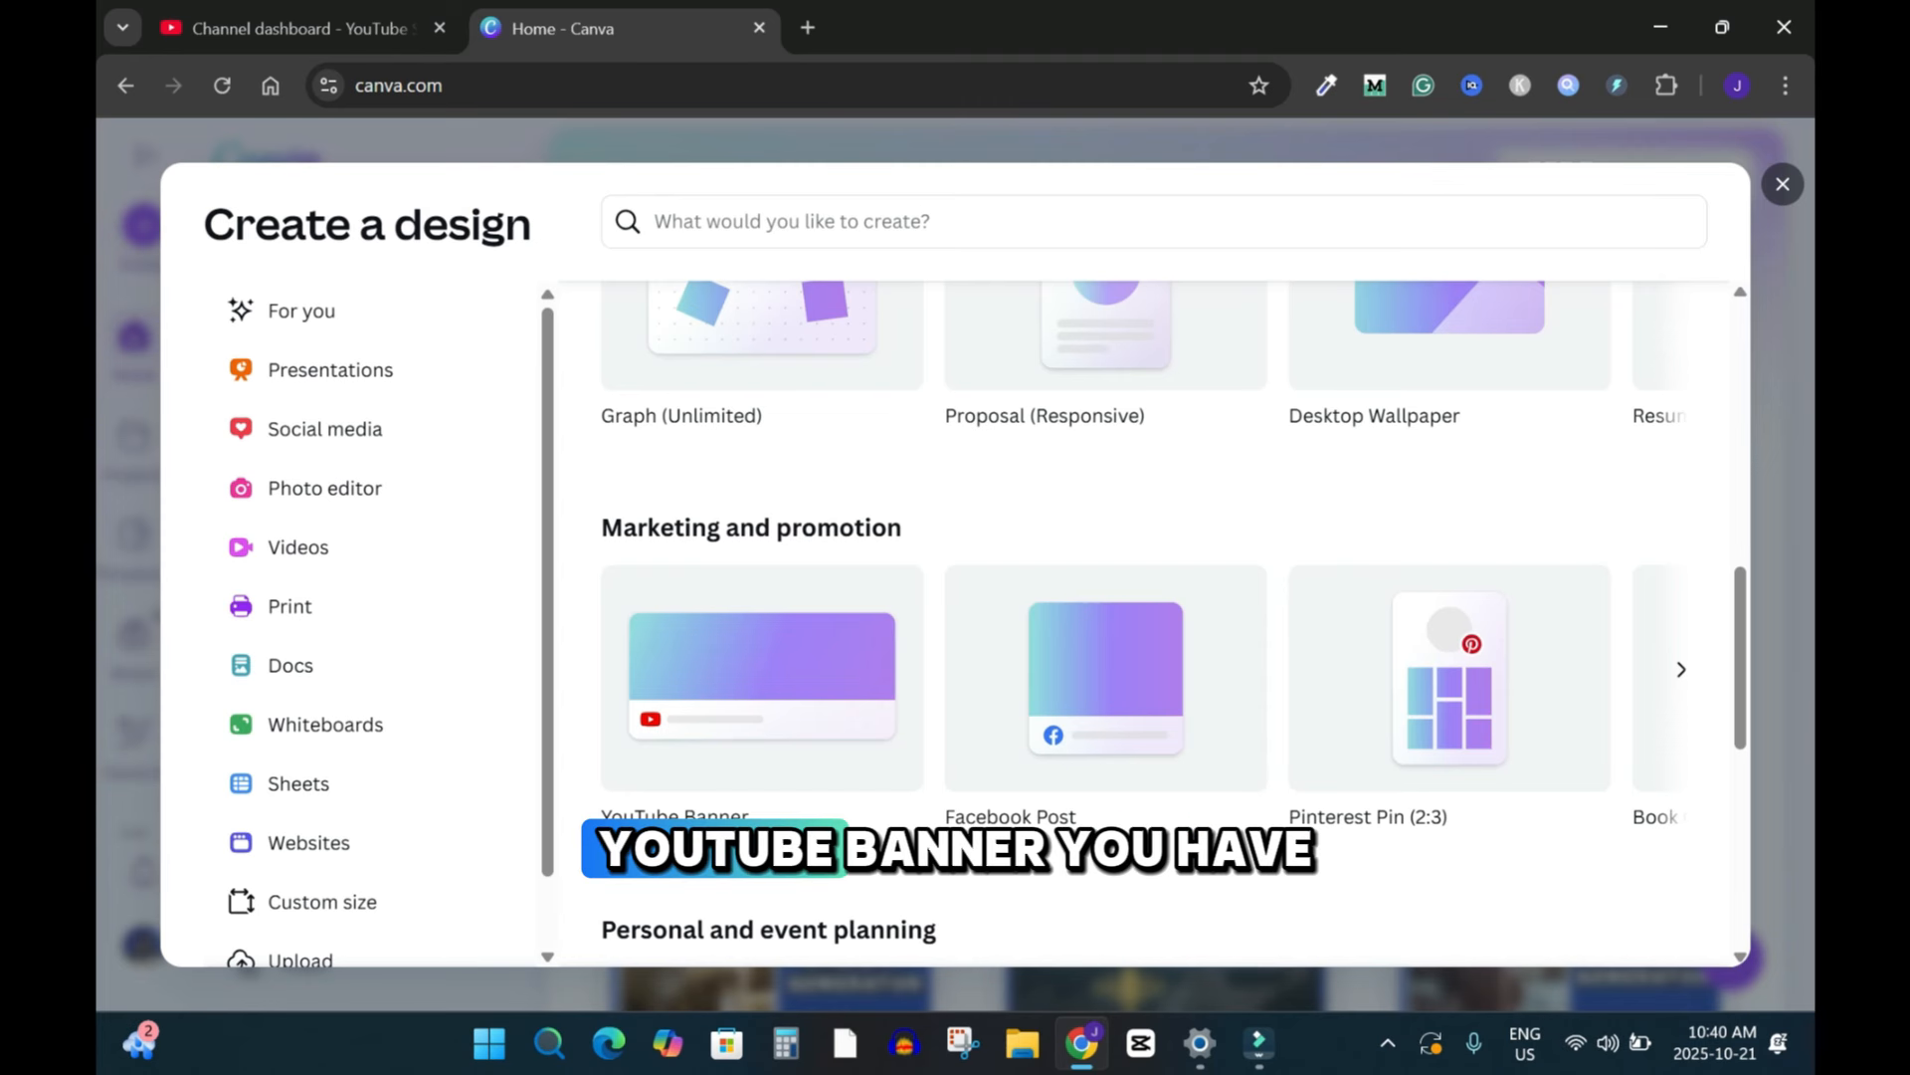
{"action": "scroll", "coordinate": [1174, 633], "scroll_direction": "up", "scroll_amount": 6}
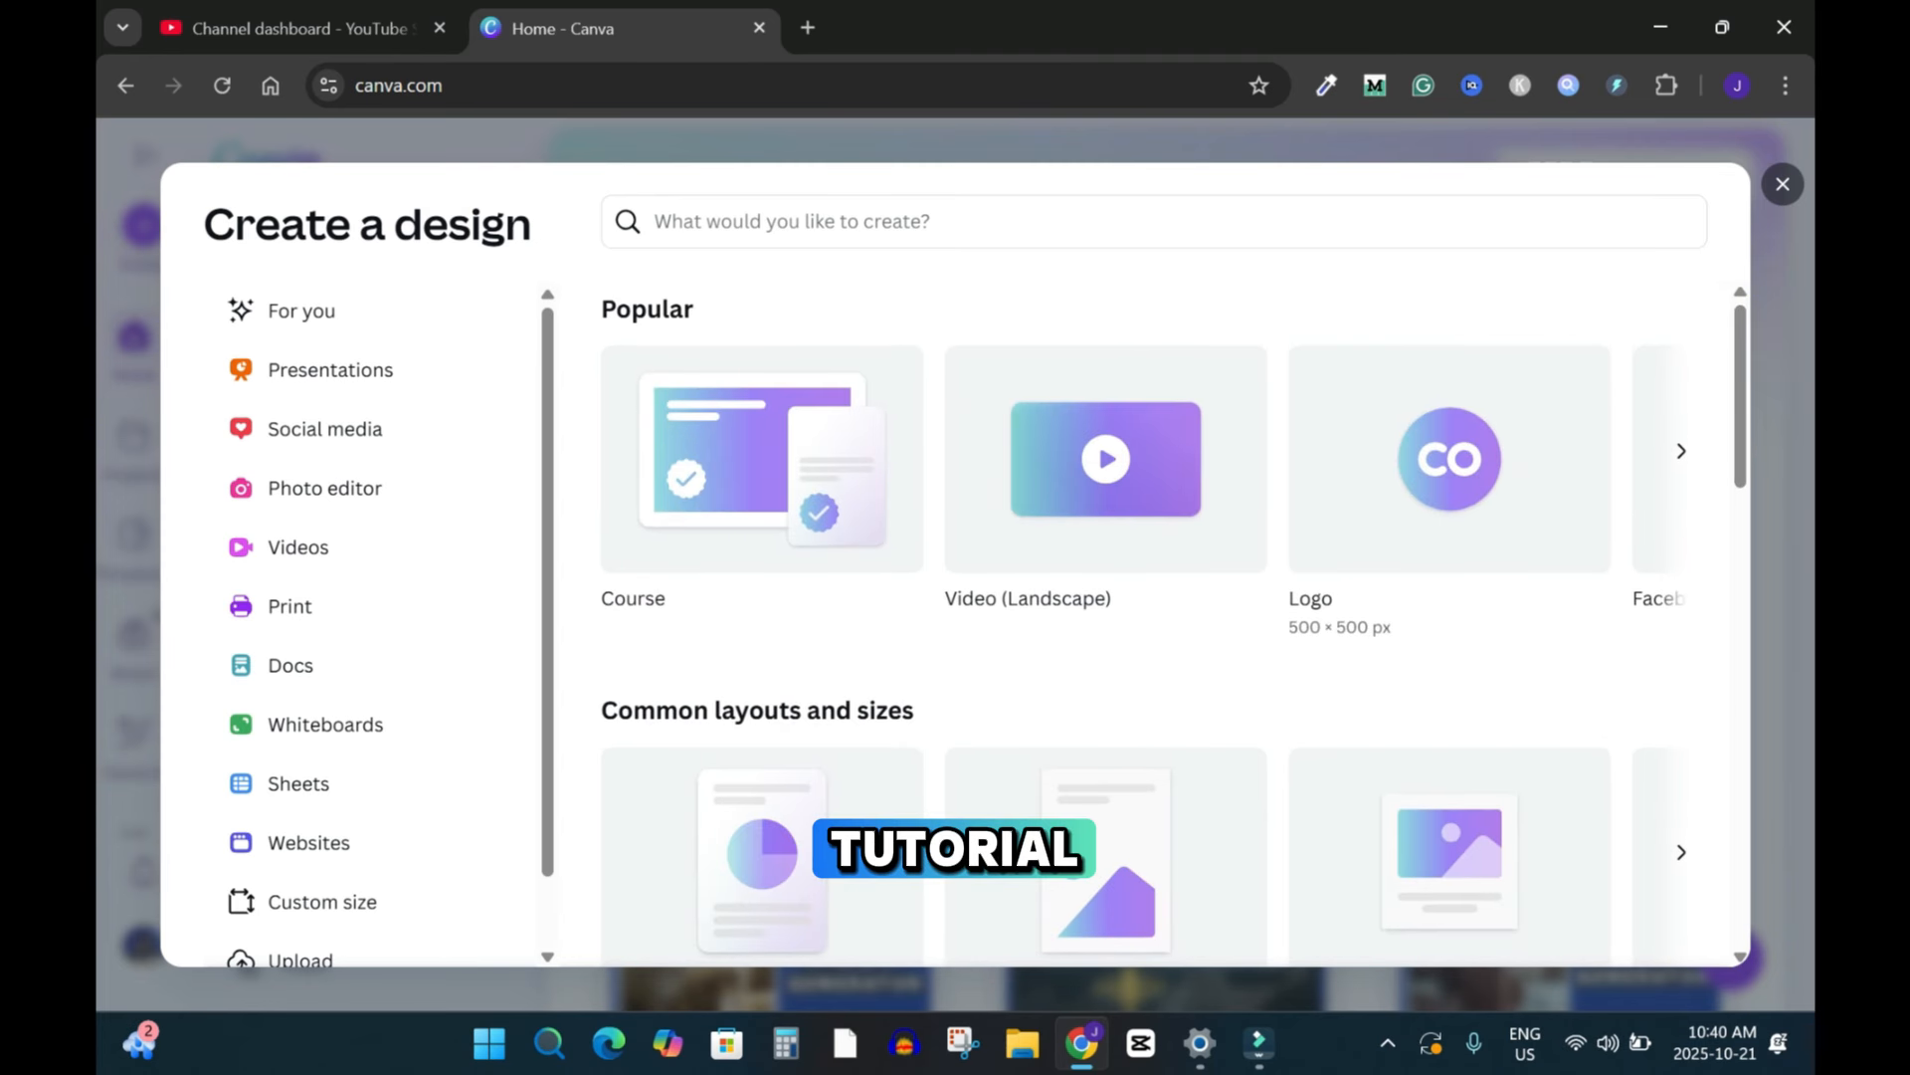
{"action": "left_click", "coordinate": [1450, 459]}
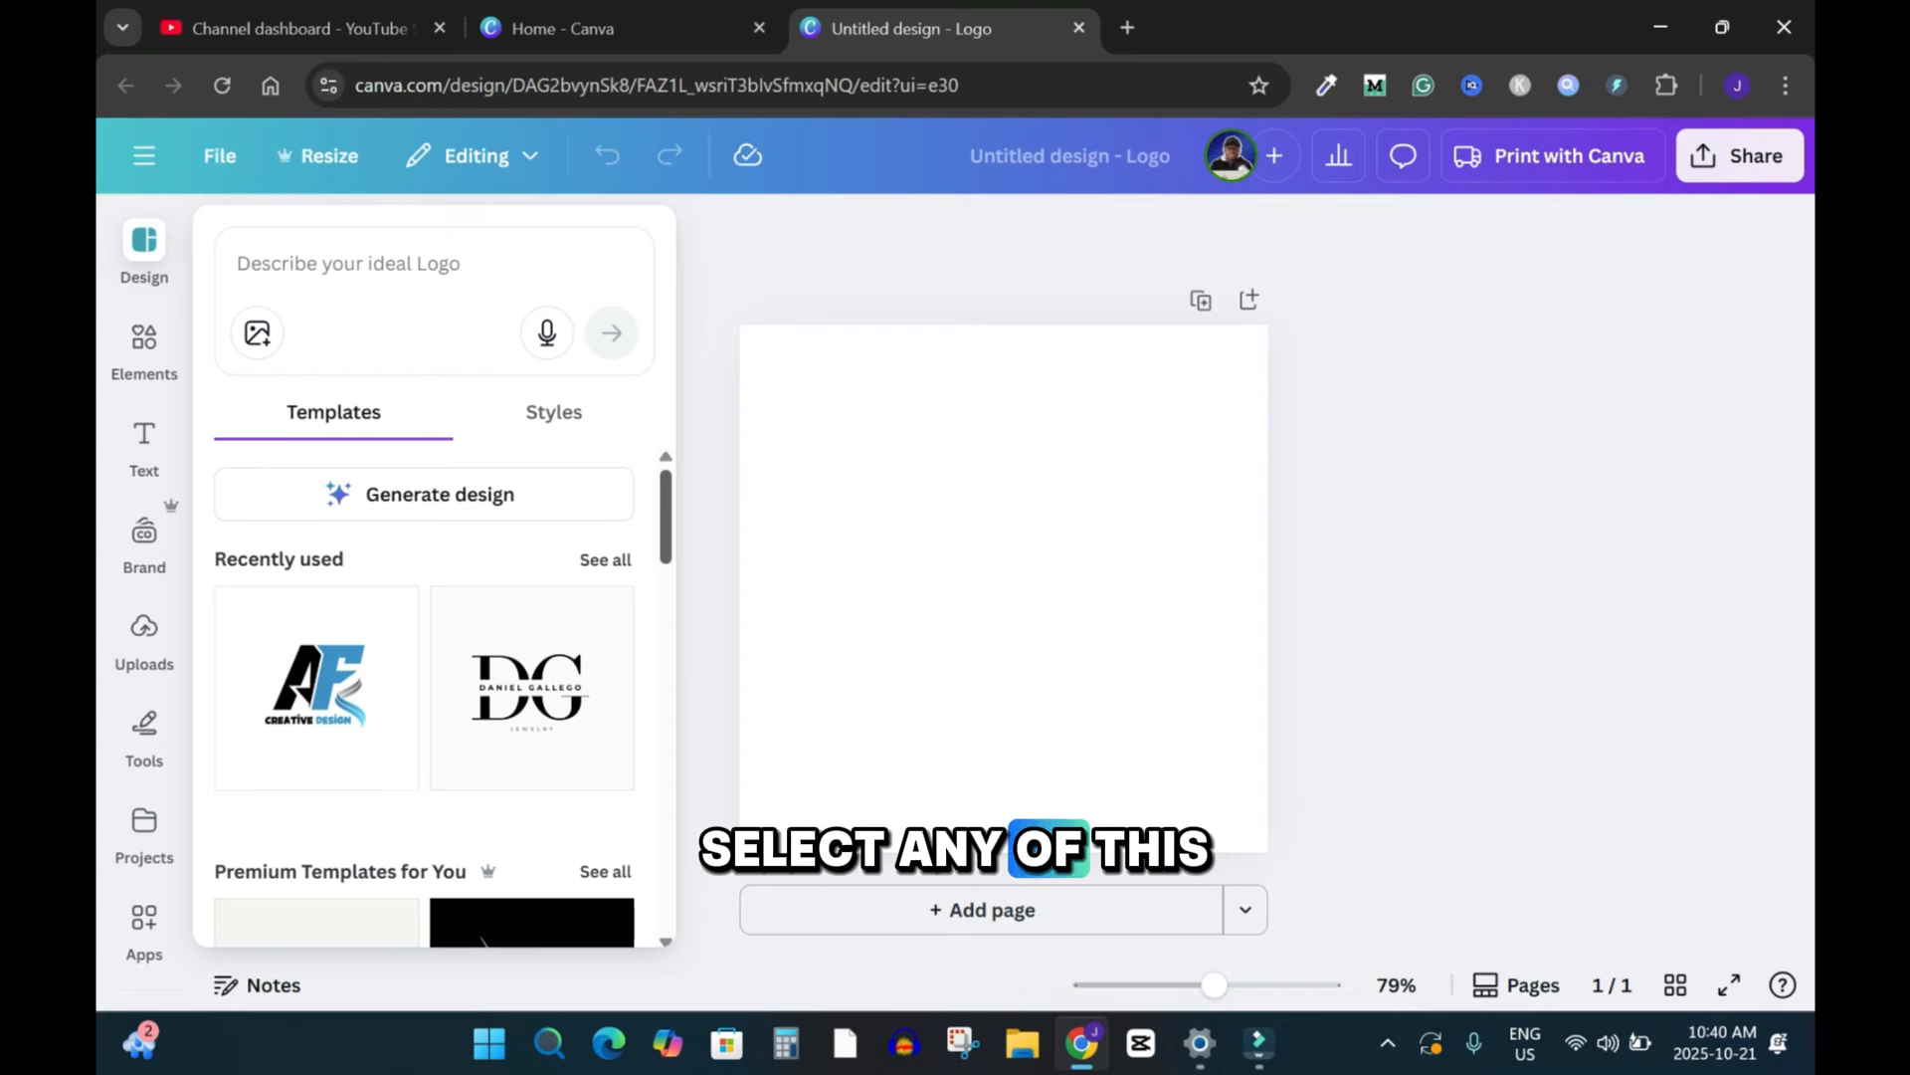
Step: Generate images in Magic Media with the prompt 'Create a logo for a YouTube channel with the text ApexCats and a cat image.'
{"action": "scroll", "coordinate": [425, 696], "scroll_direction": "down", "scroll_amount": 3}
{"action": "scroll", "coordinate": [398, 686], "scroll_direction": "down", "scroll_amount": 8}
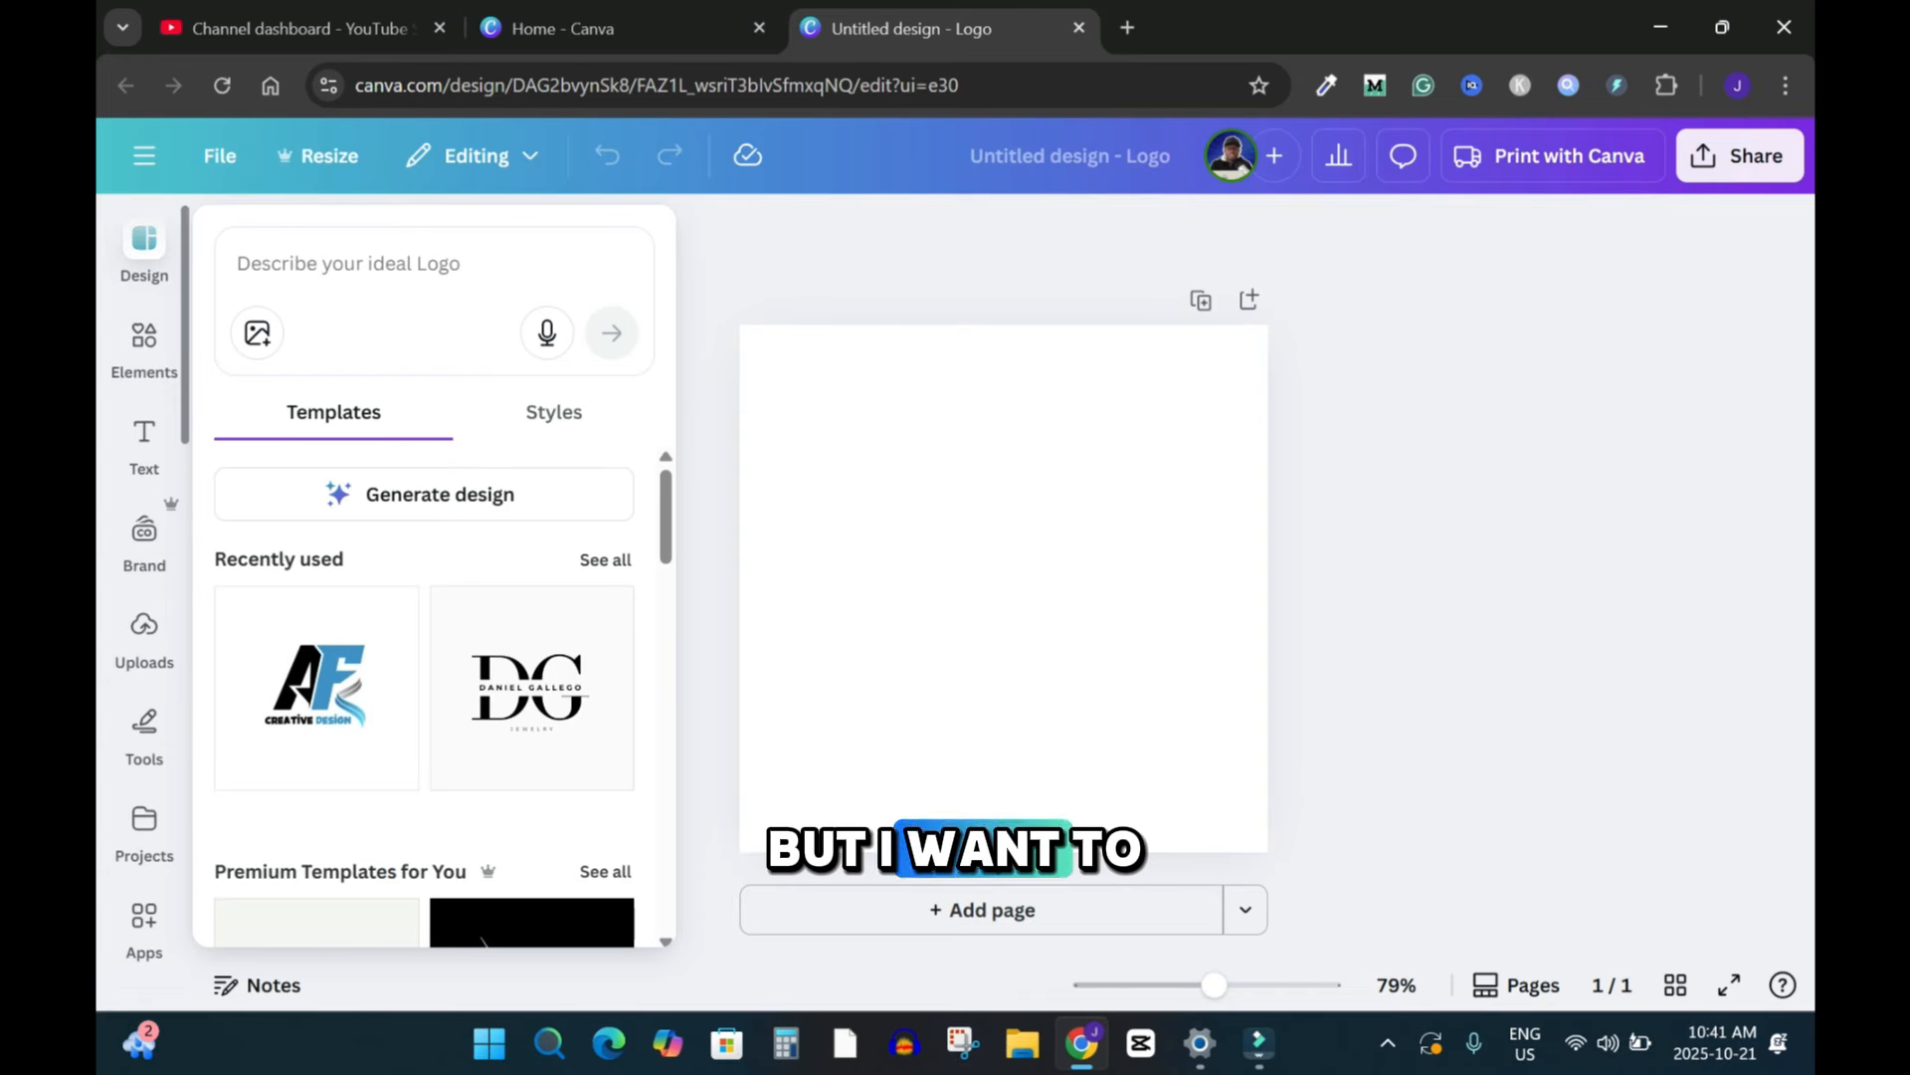
{"action": "scroll", "coordinate": [145, 597], "scroll_direction": "down", "scroll_amount": 1}
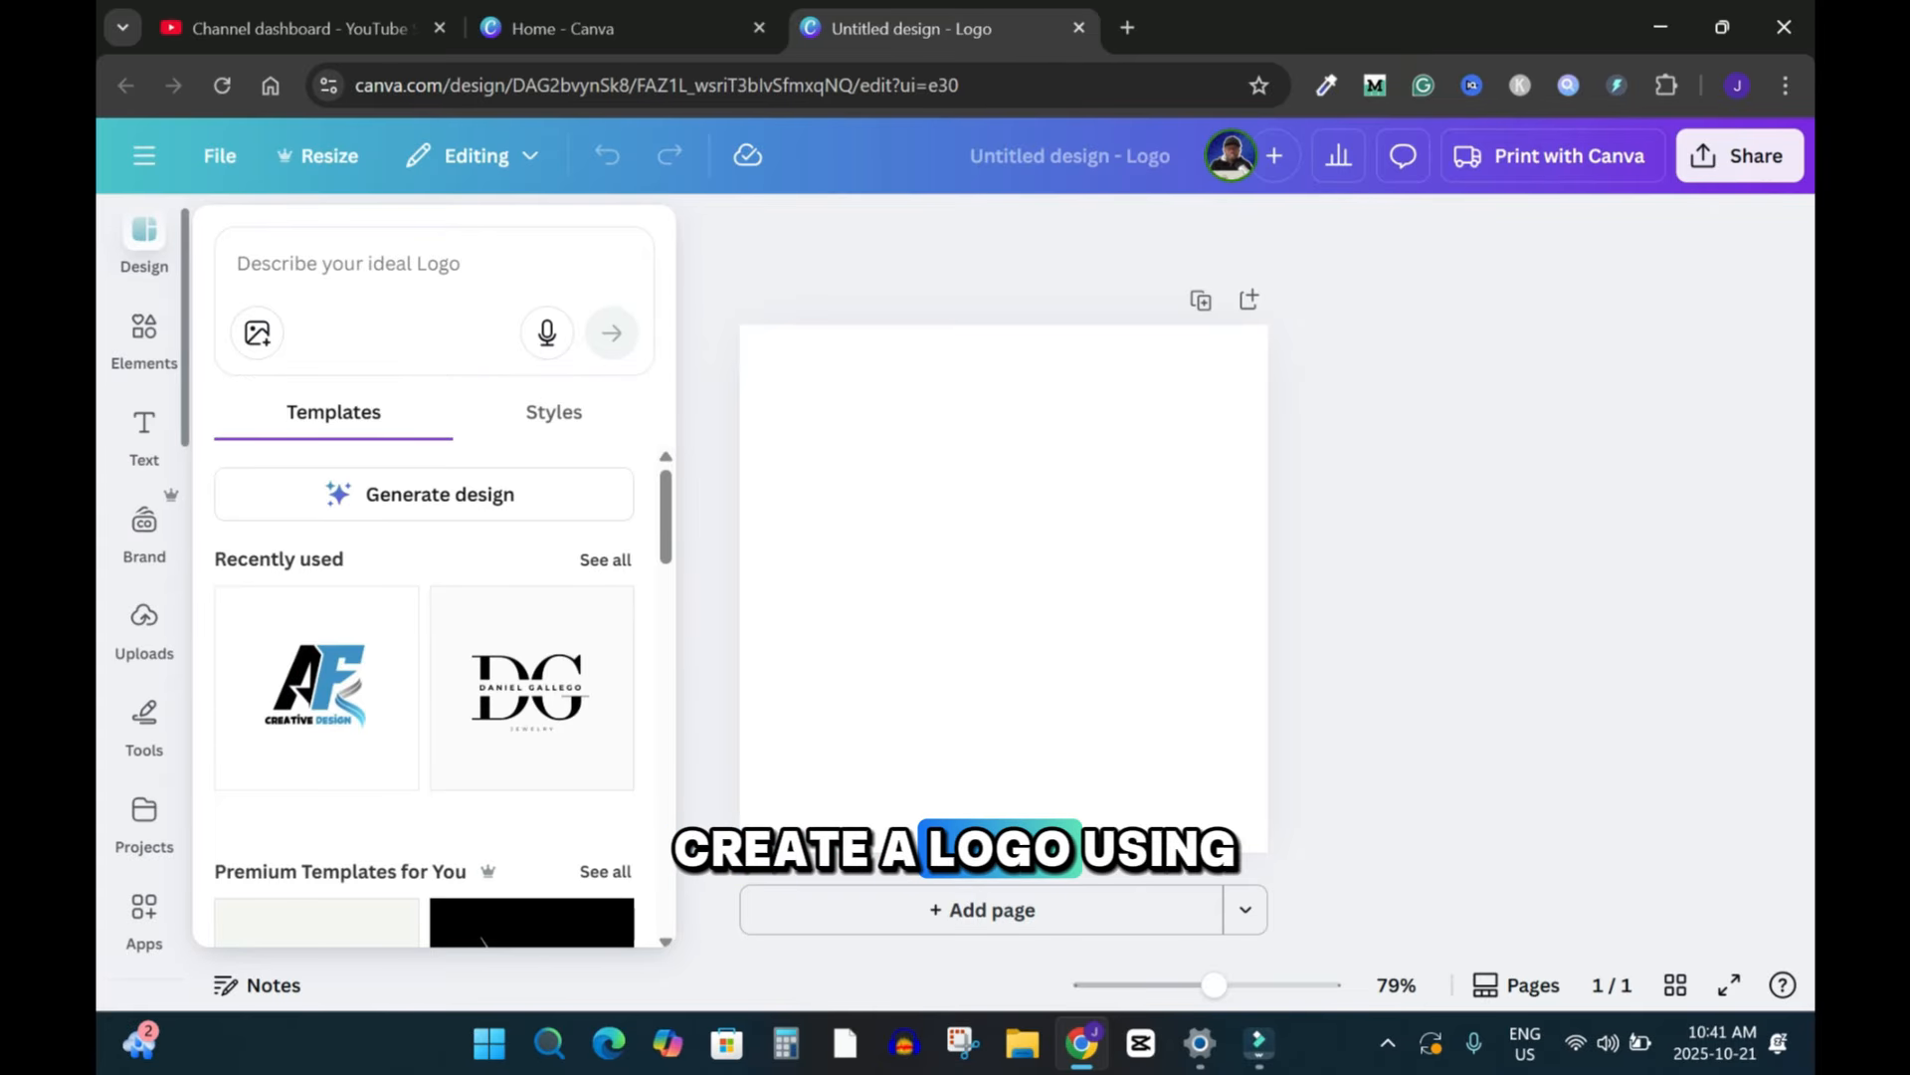
{"action": "scroll", "coordinate": [144, 597], "scroll_direction": "down", "scroll_amount": 3}
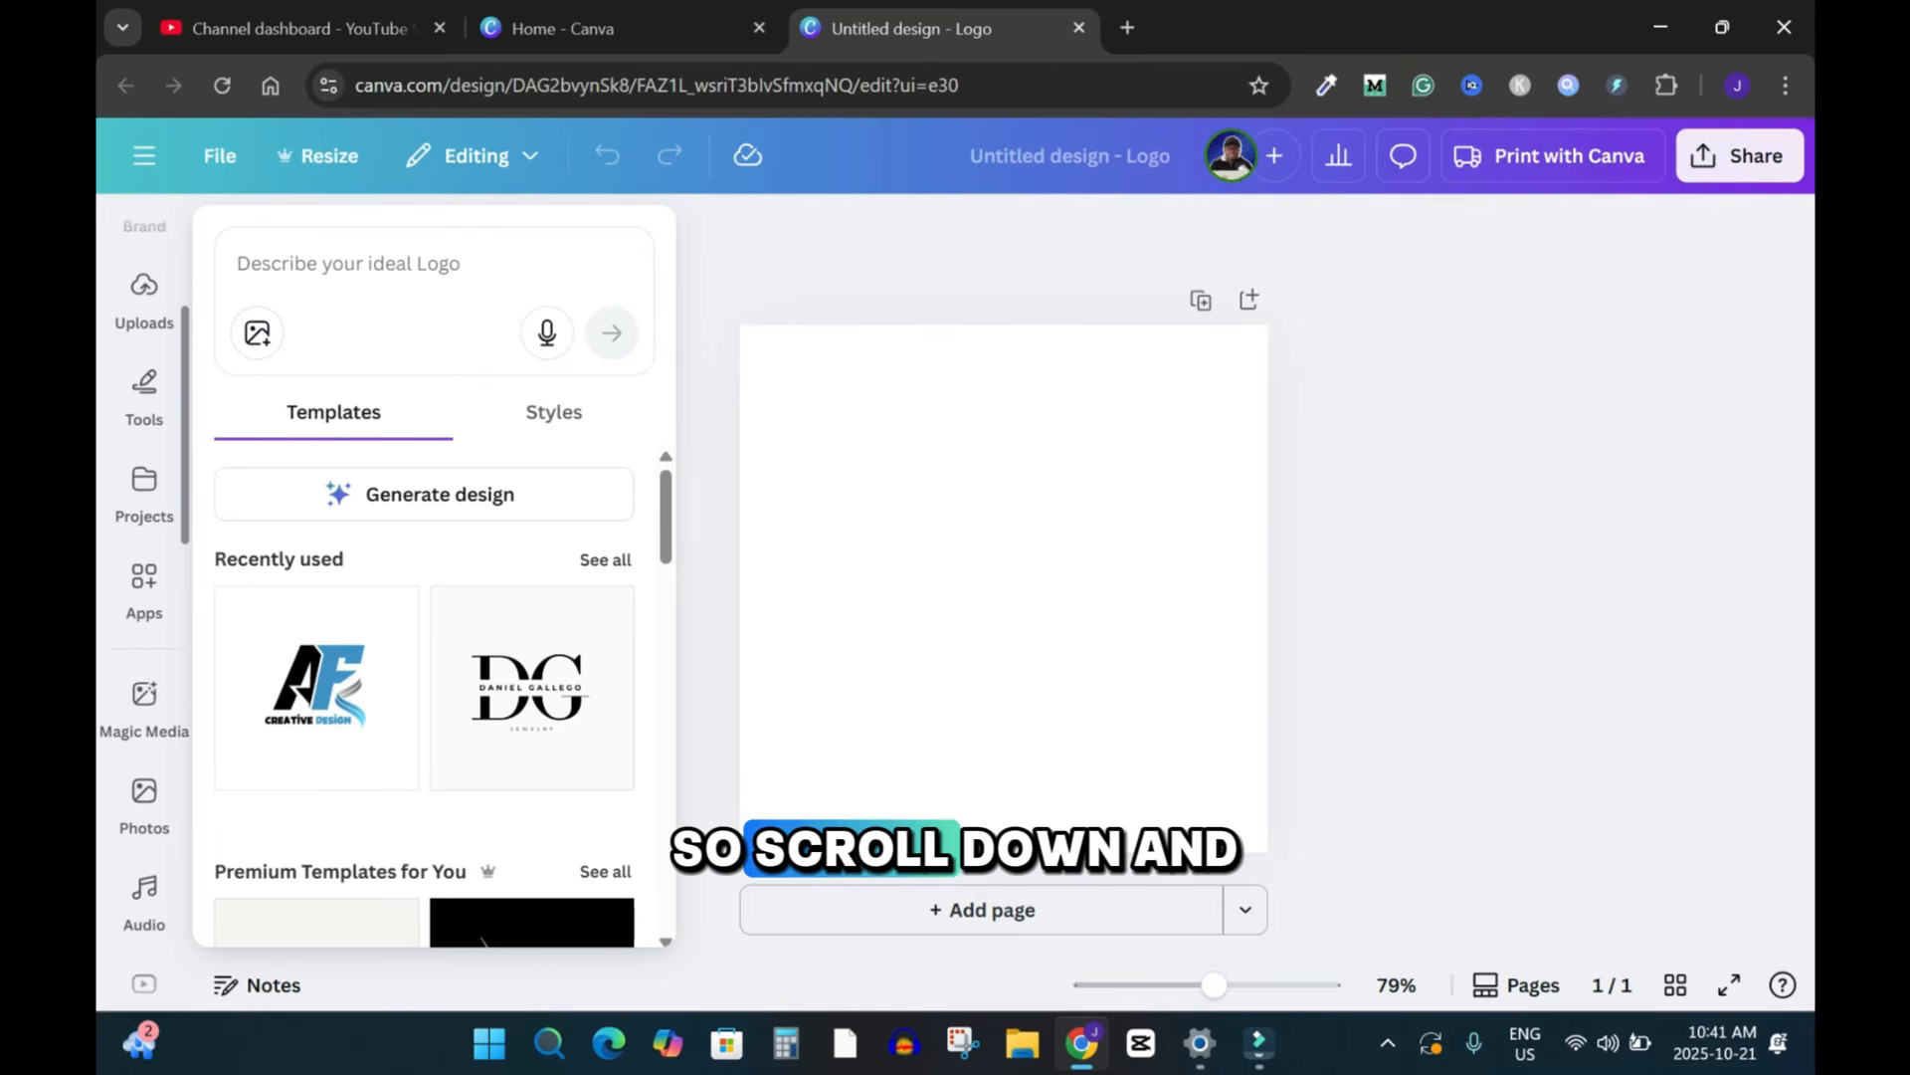
{"action": "scroll", "coordinate": [144, 597], "scroll_direction": "down", "scroll_amount": 2}
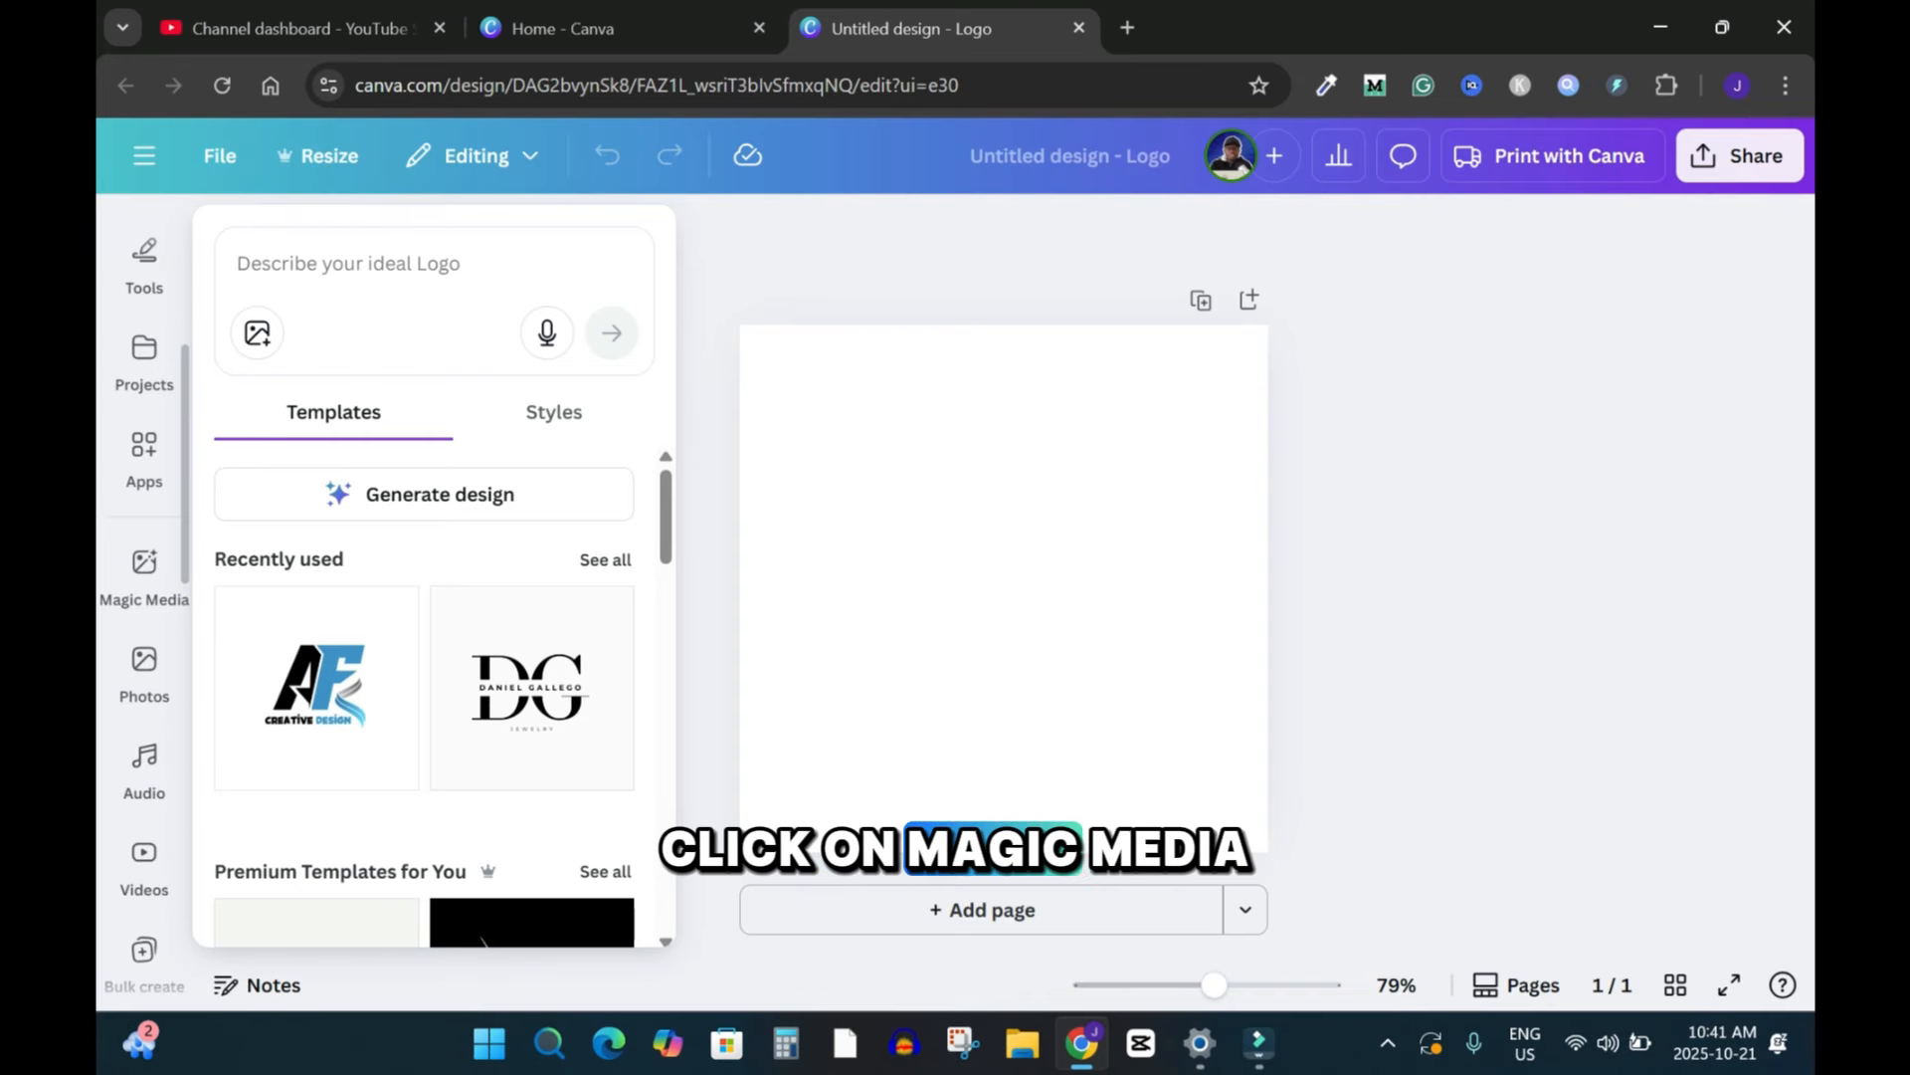
{"action": "left_click", "coordinate": [144, 565]}
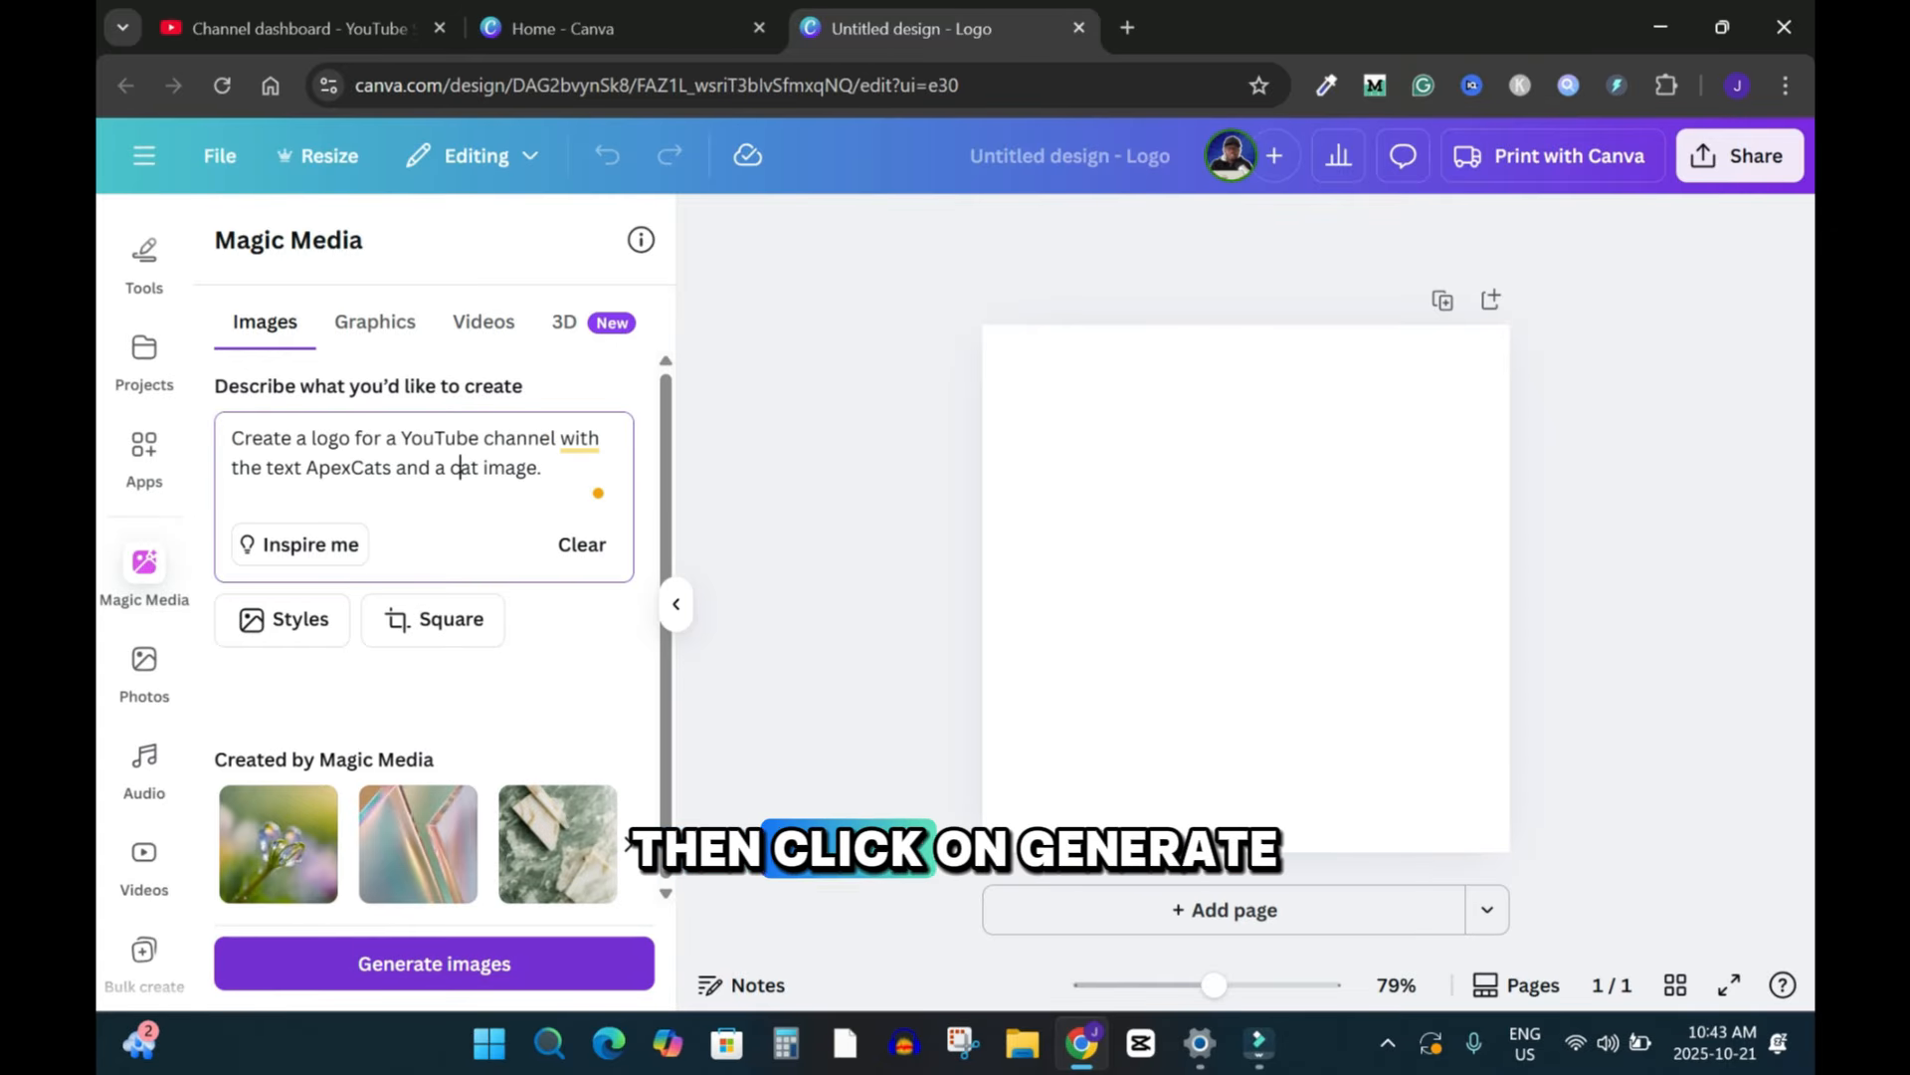
{"action": "left_click", "coordinate": [434, 963]}
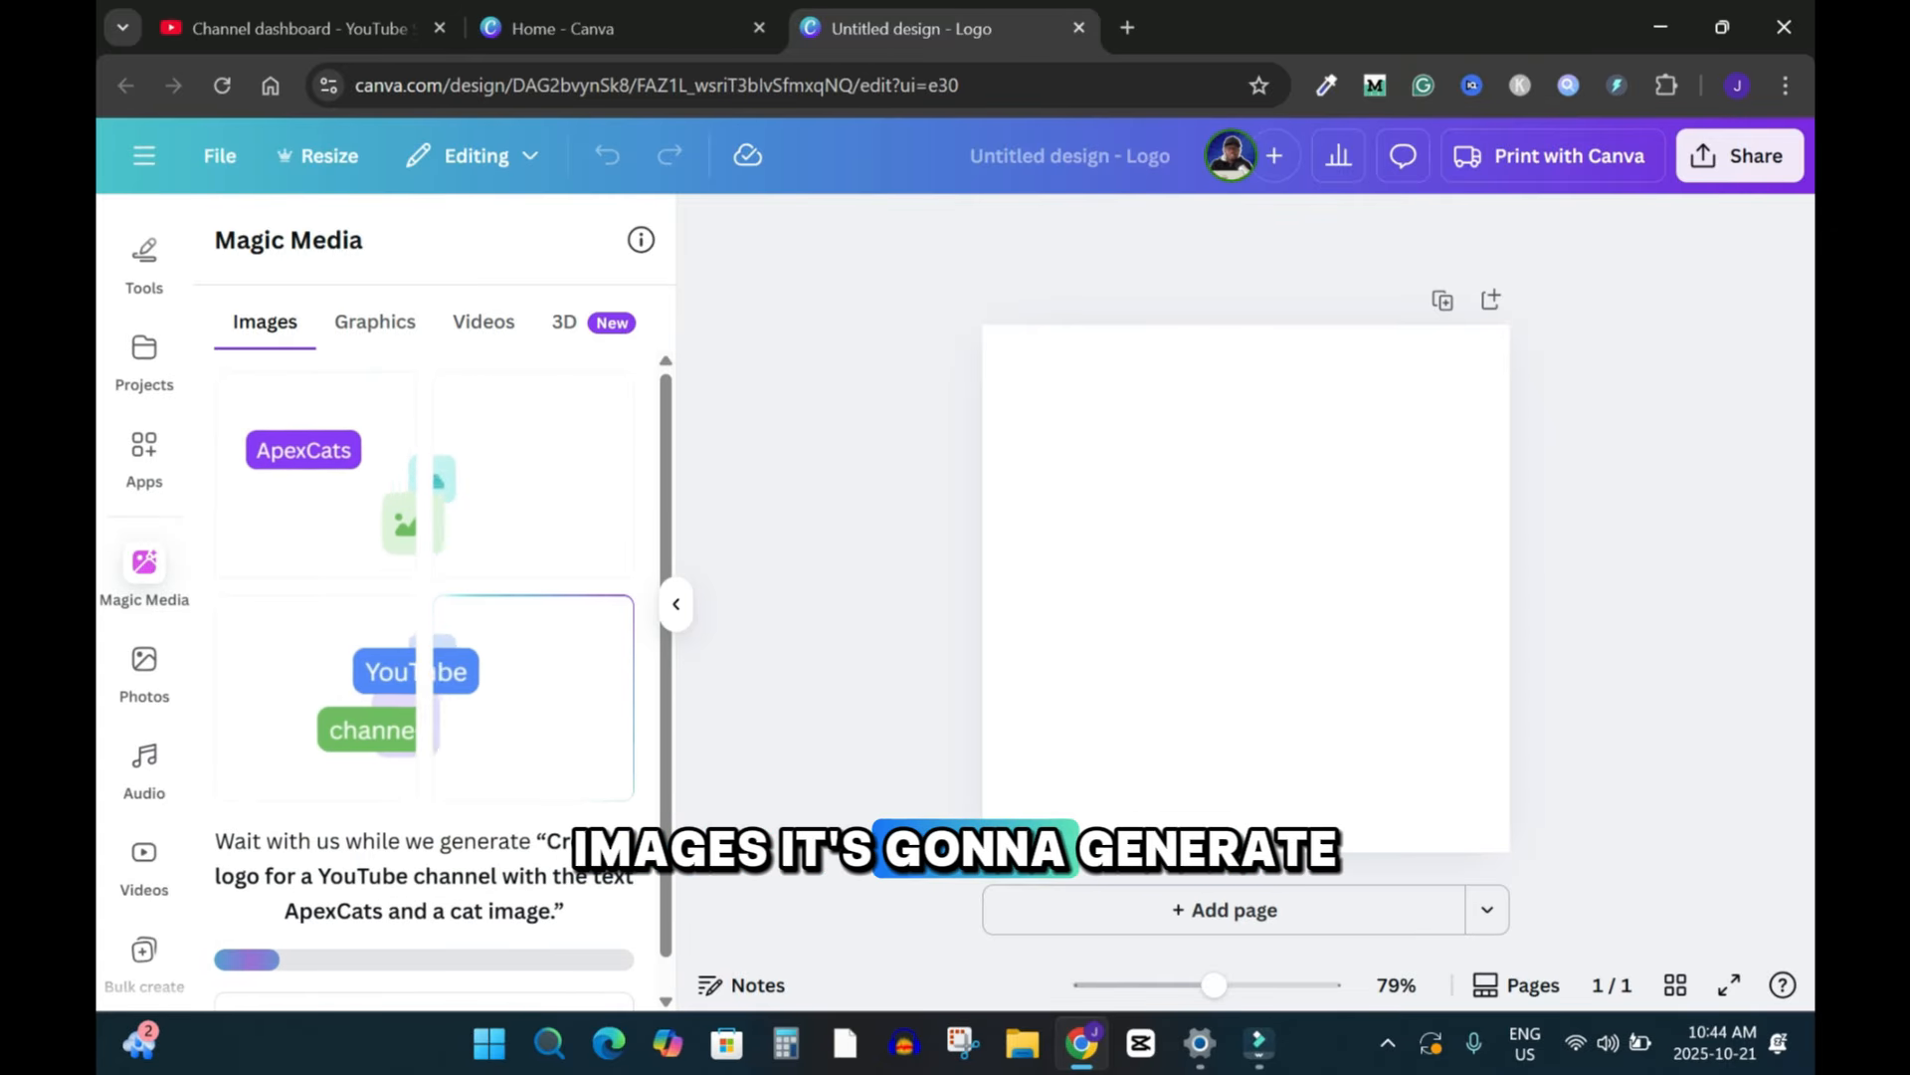
Step: Add the brown and dark navy ApexCats results to the page and move them into opposite corners
{"action": "scroll", "coordinate": [434, 597], "scroll_direction": "down", "scroll_amount": 2}
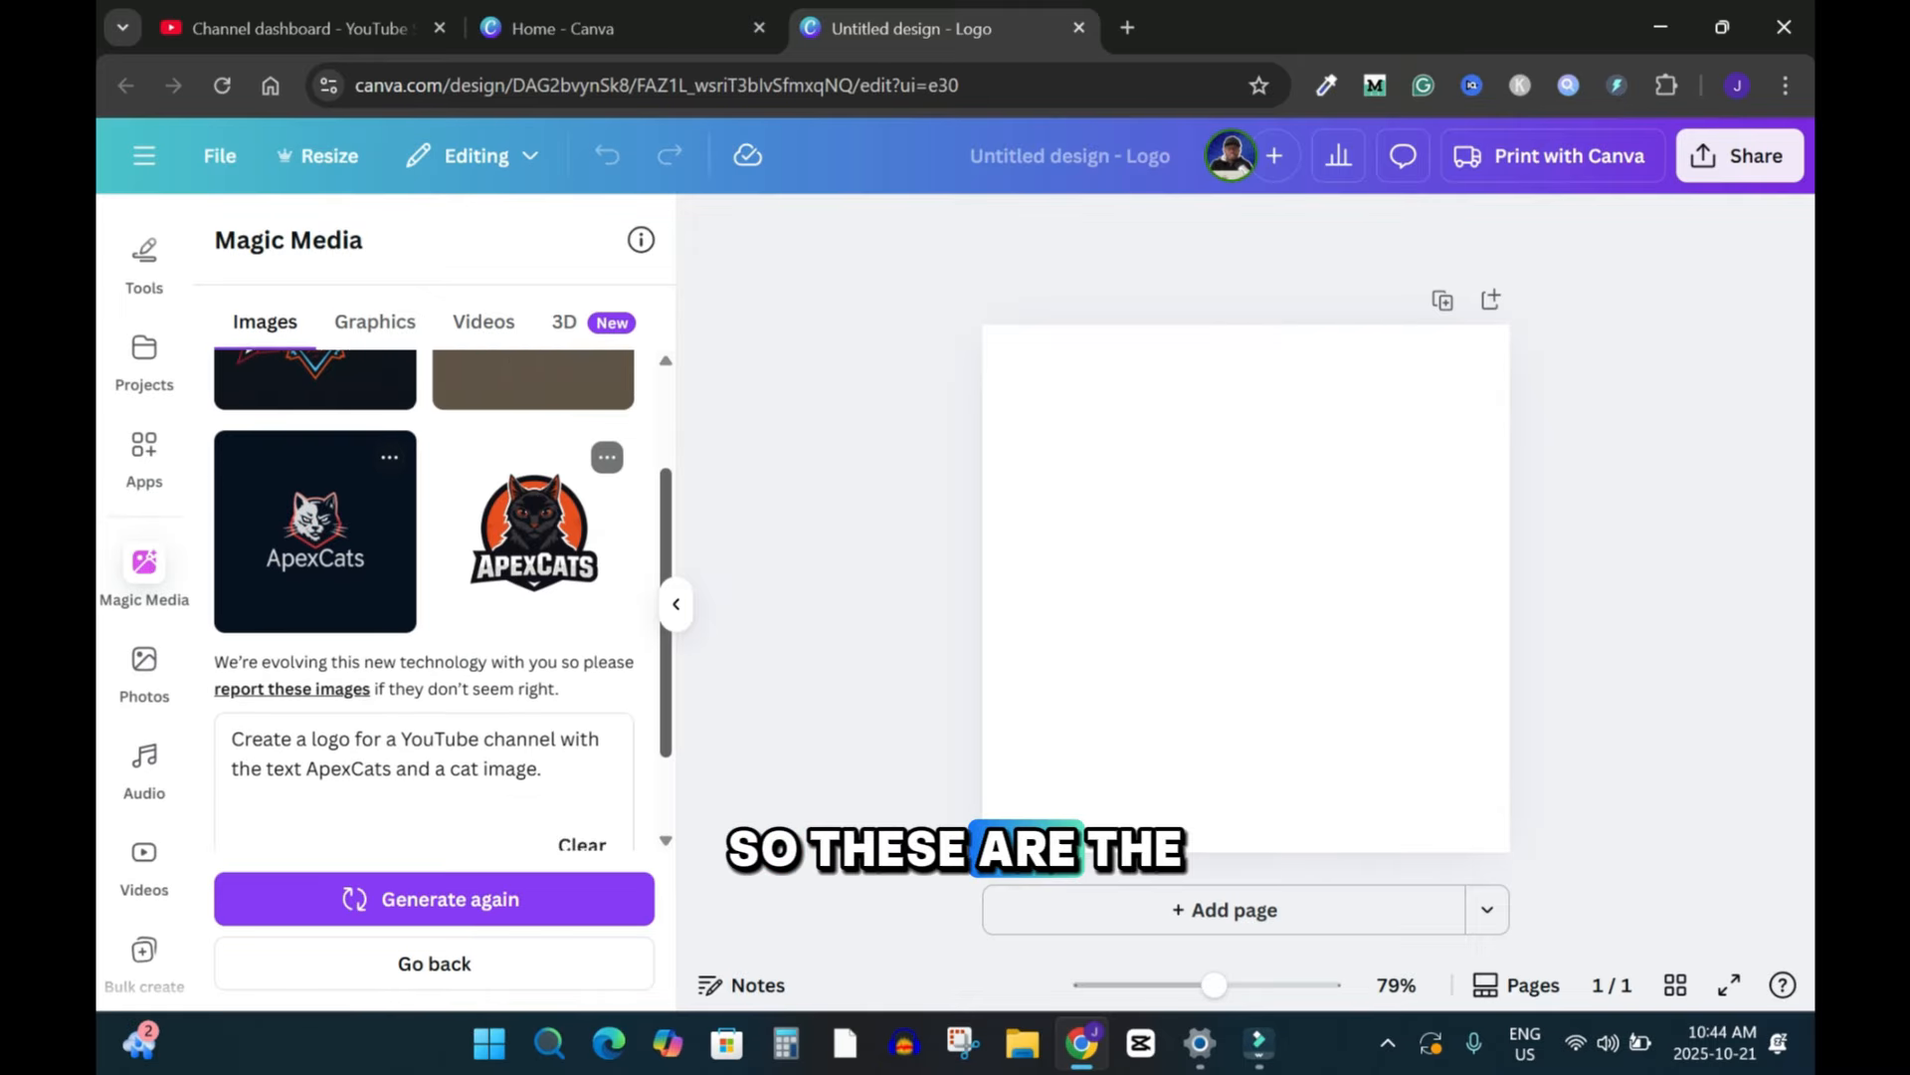
{"action": "scroll", "coordinate": [434, 597], "scroll_direction": "up", "scroll_amount": 2}
{"action": "left_click_drag", "start_coordinate": [666, 533], "coordinate": [666, 518]}
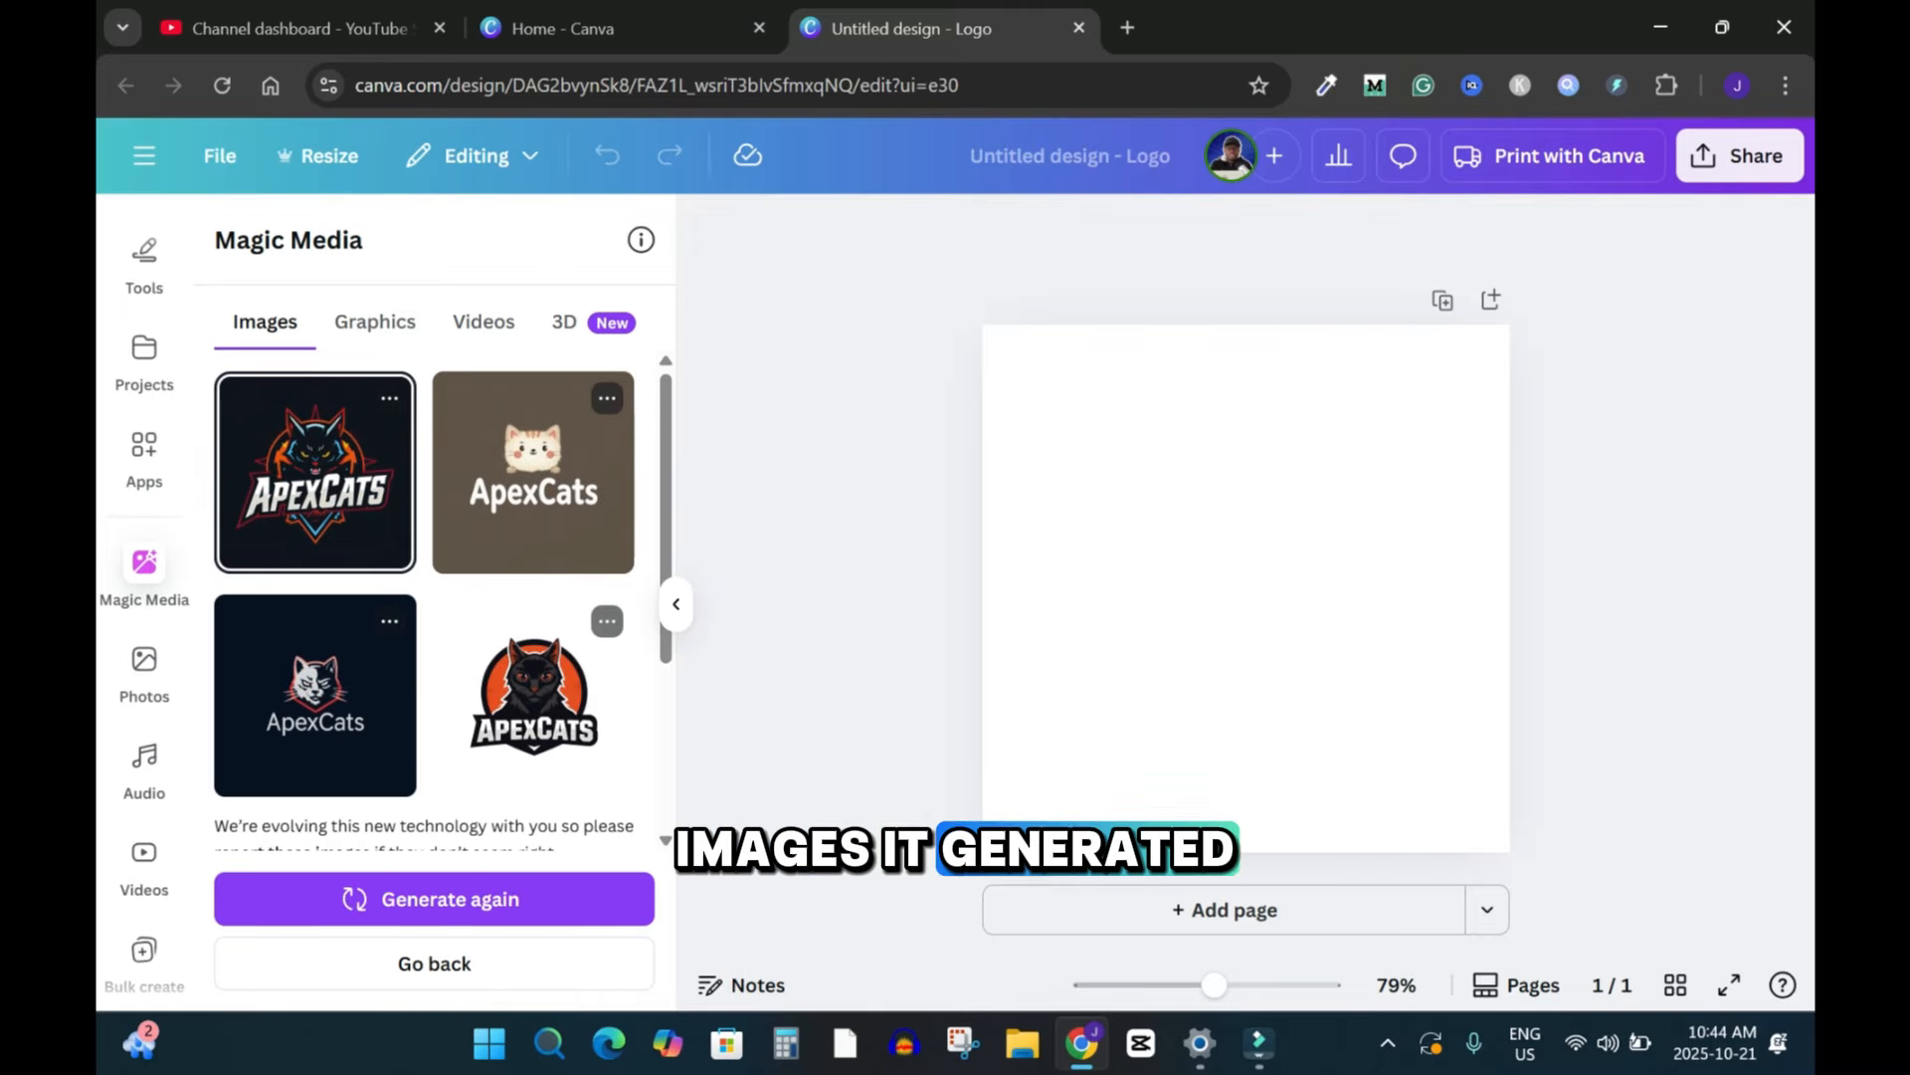
{"action": "left_click", "coordinate": [534, 473]}
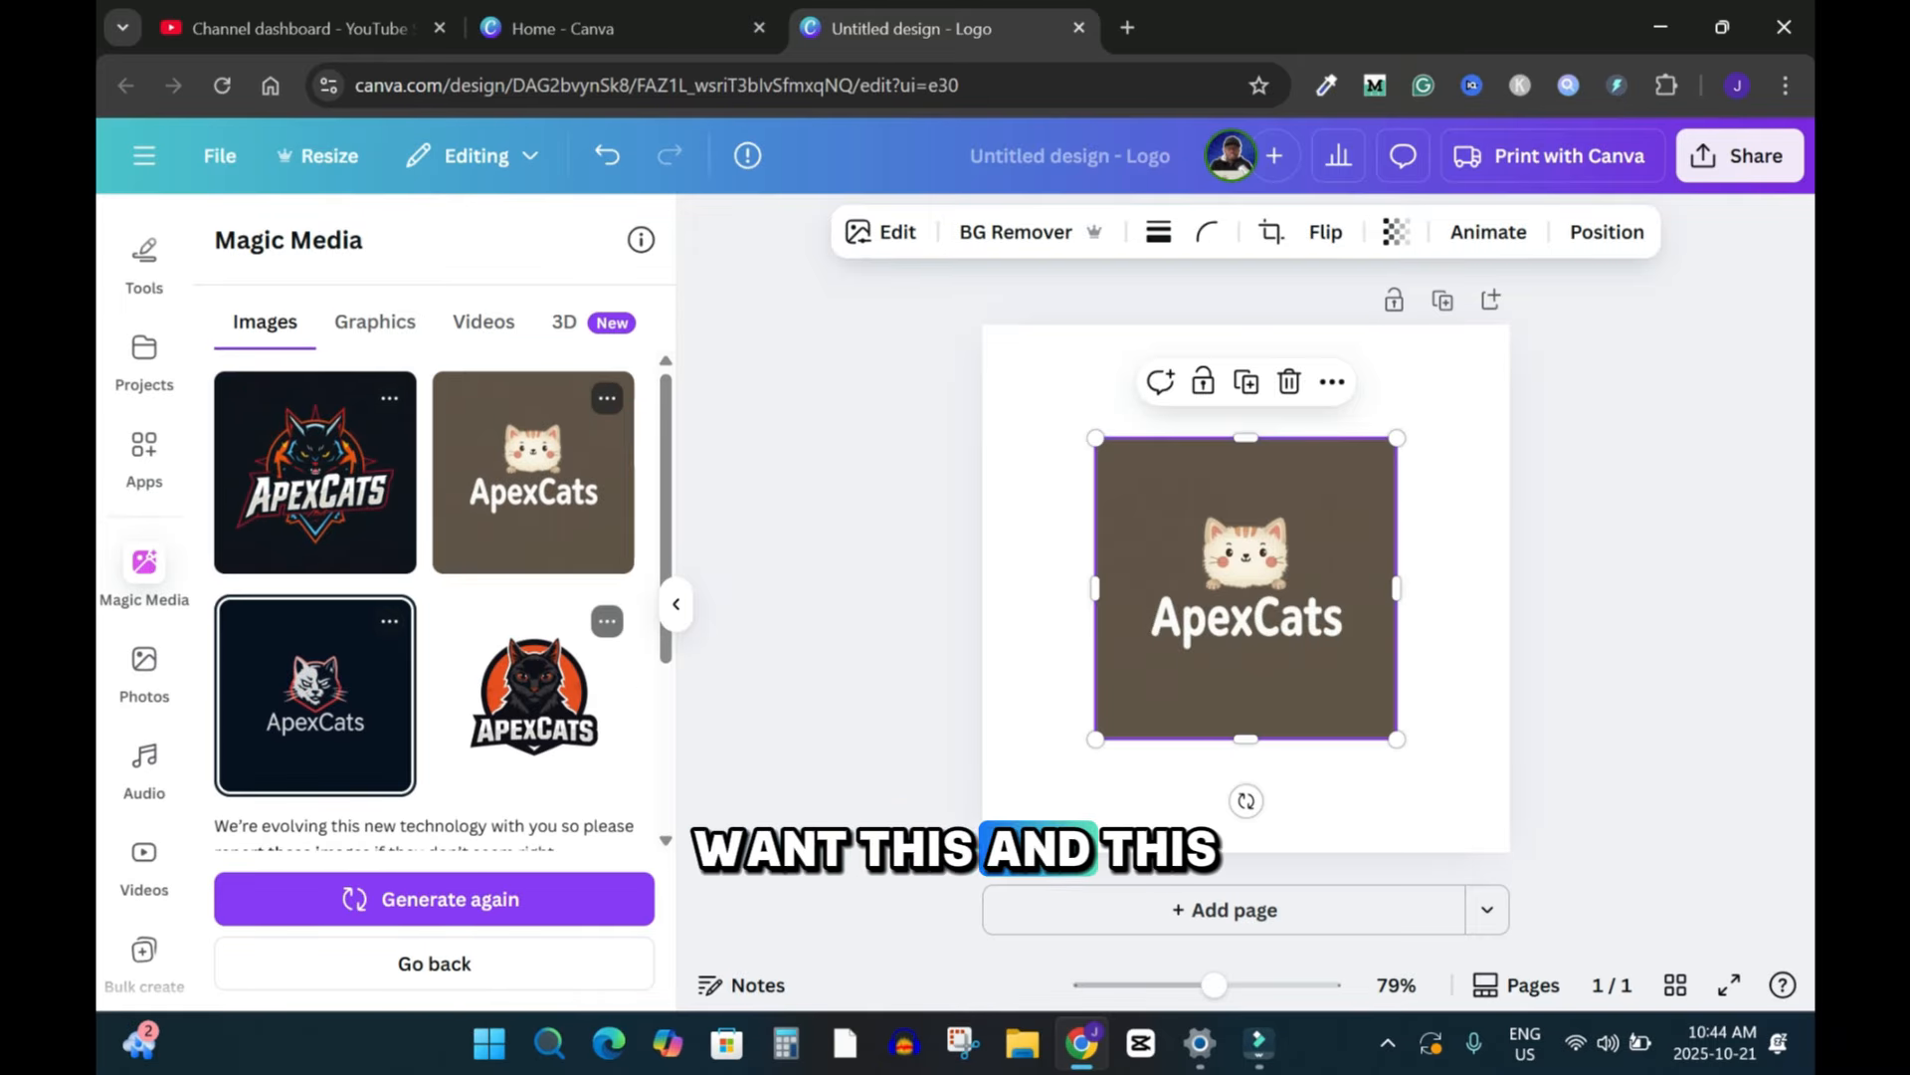
{"action": "left_click", "coordinate": [314, 694]}
{"action": "left_click_drag", "start_coordinate": [1262, 605], "coordinate": [1360, 701]}
{"action": "left_click_drag", "start_coordinate": [1184, 528], "coordinate": [1070, 414]}
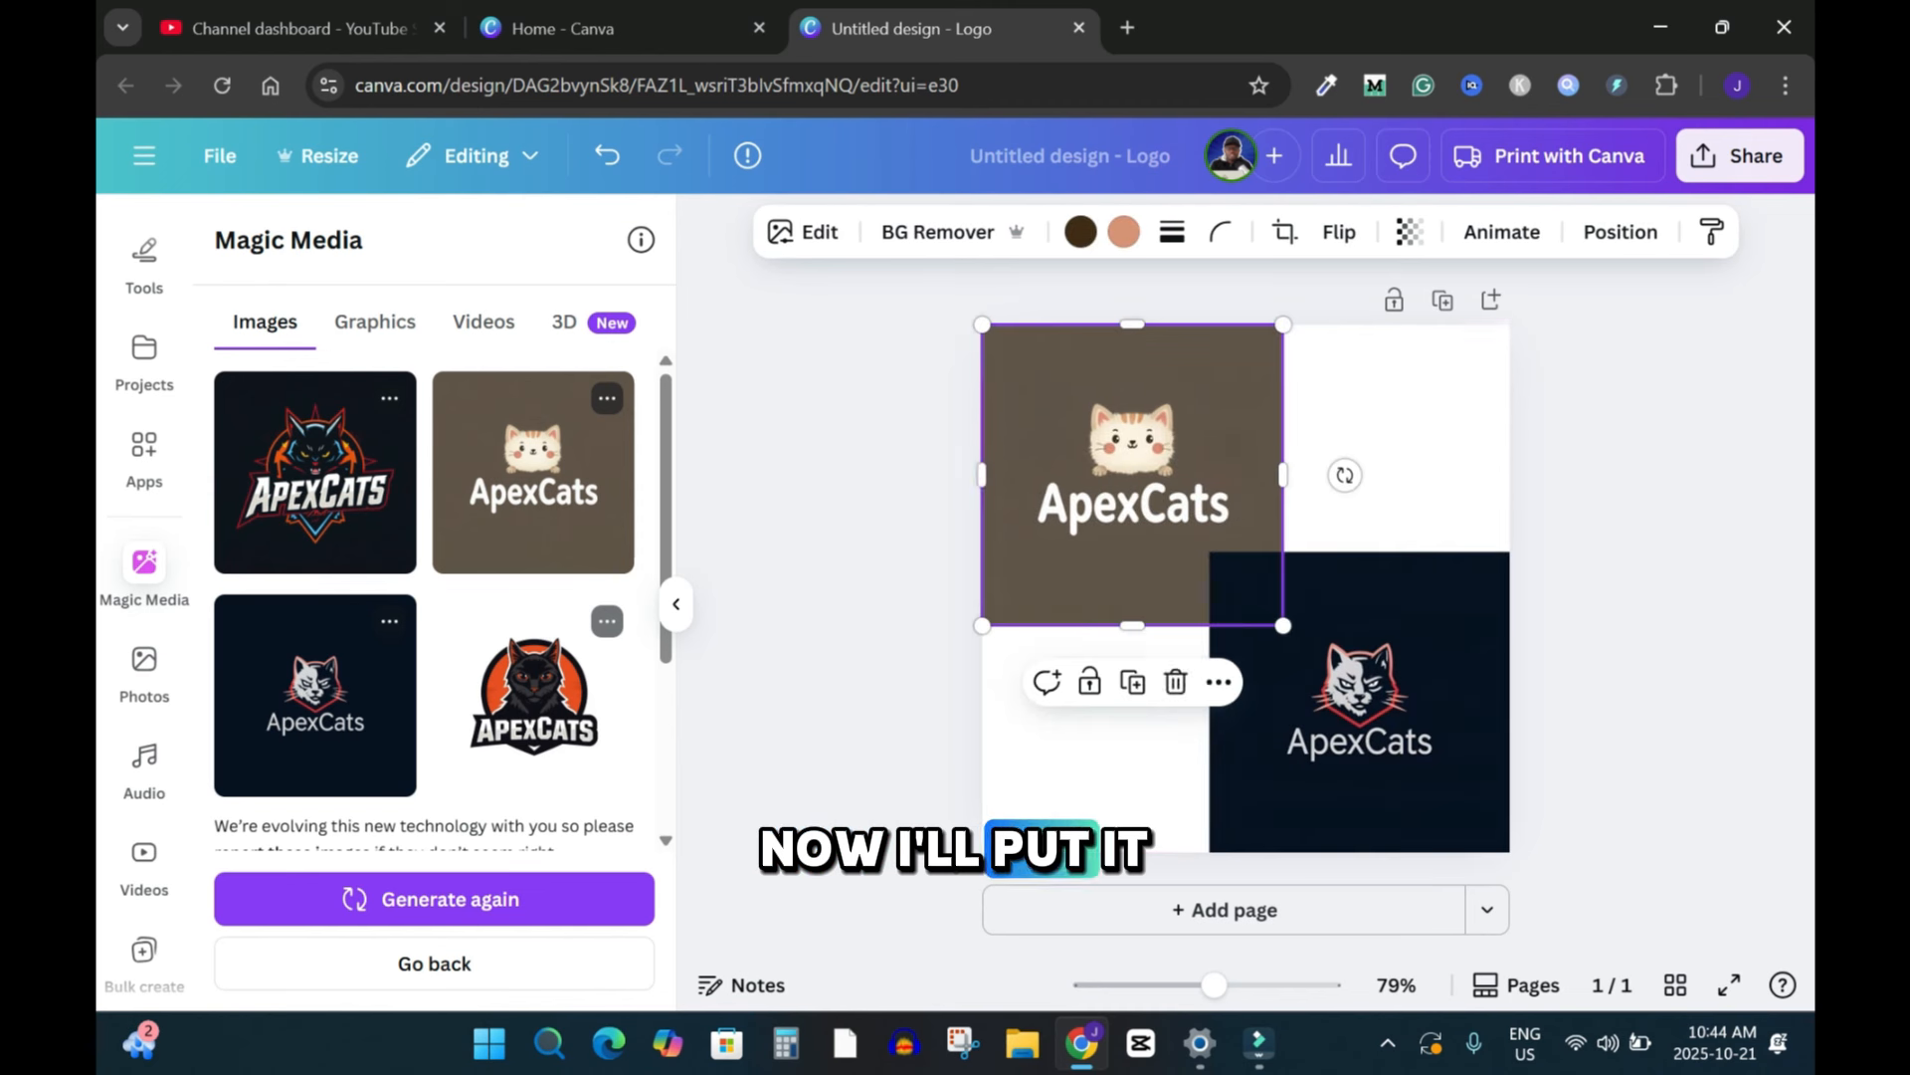
{"action": "left_click", "coordinate": [1631, 558]}
Step: Shrink both ApexCats images slightly so they sit apart in their corners
{"action": "left_click", "coordinate": [1323, 696]}
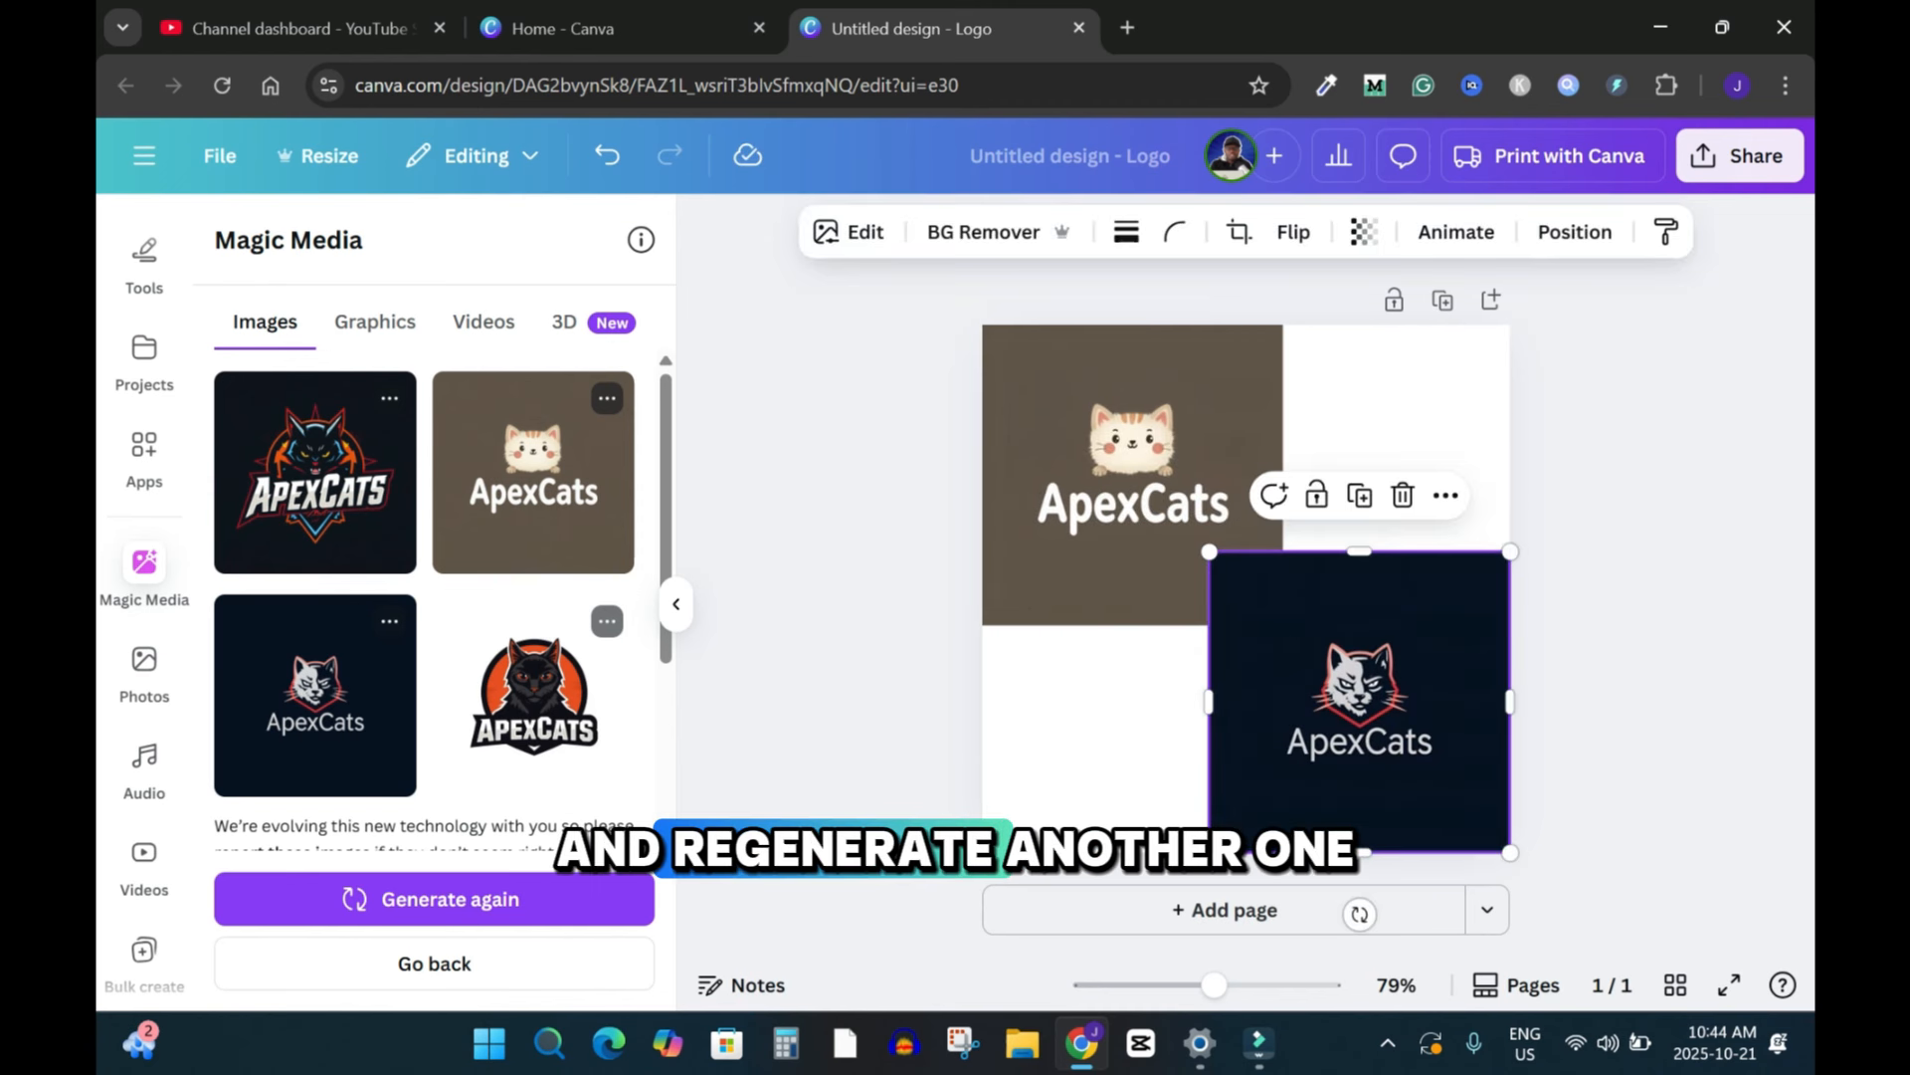
{"action": "left_click_drag", "start_coordinate": [1210, 552], "coordinate": [1245, 588]}
{"action": "left_click", "coordinate": [1233, 577]}
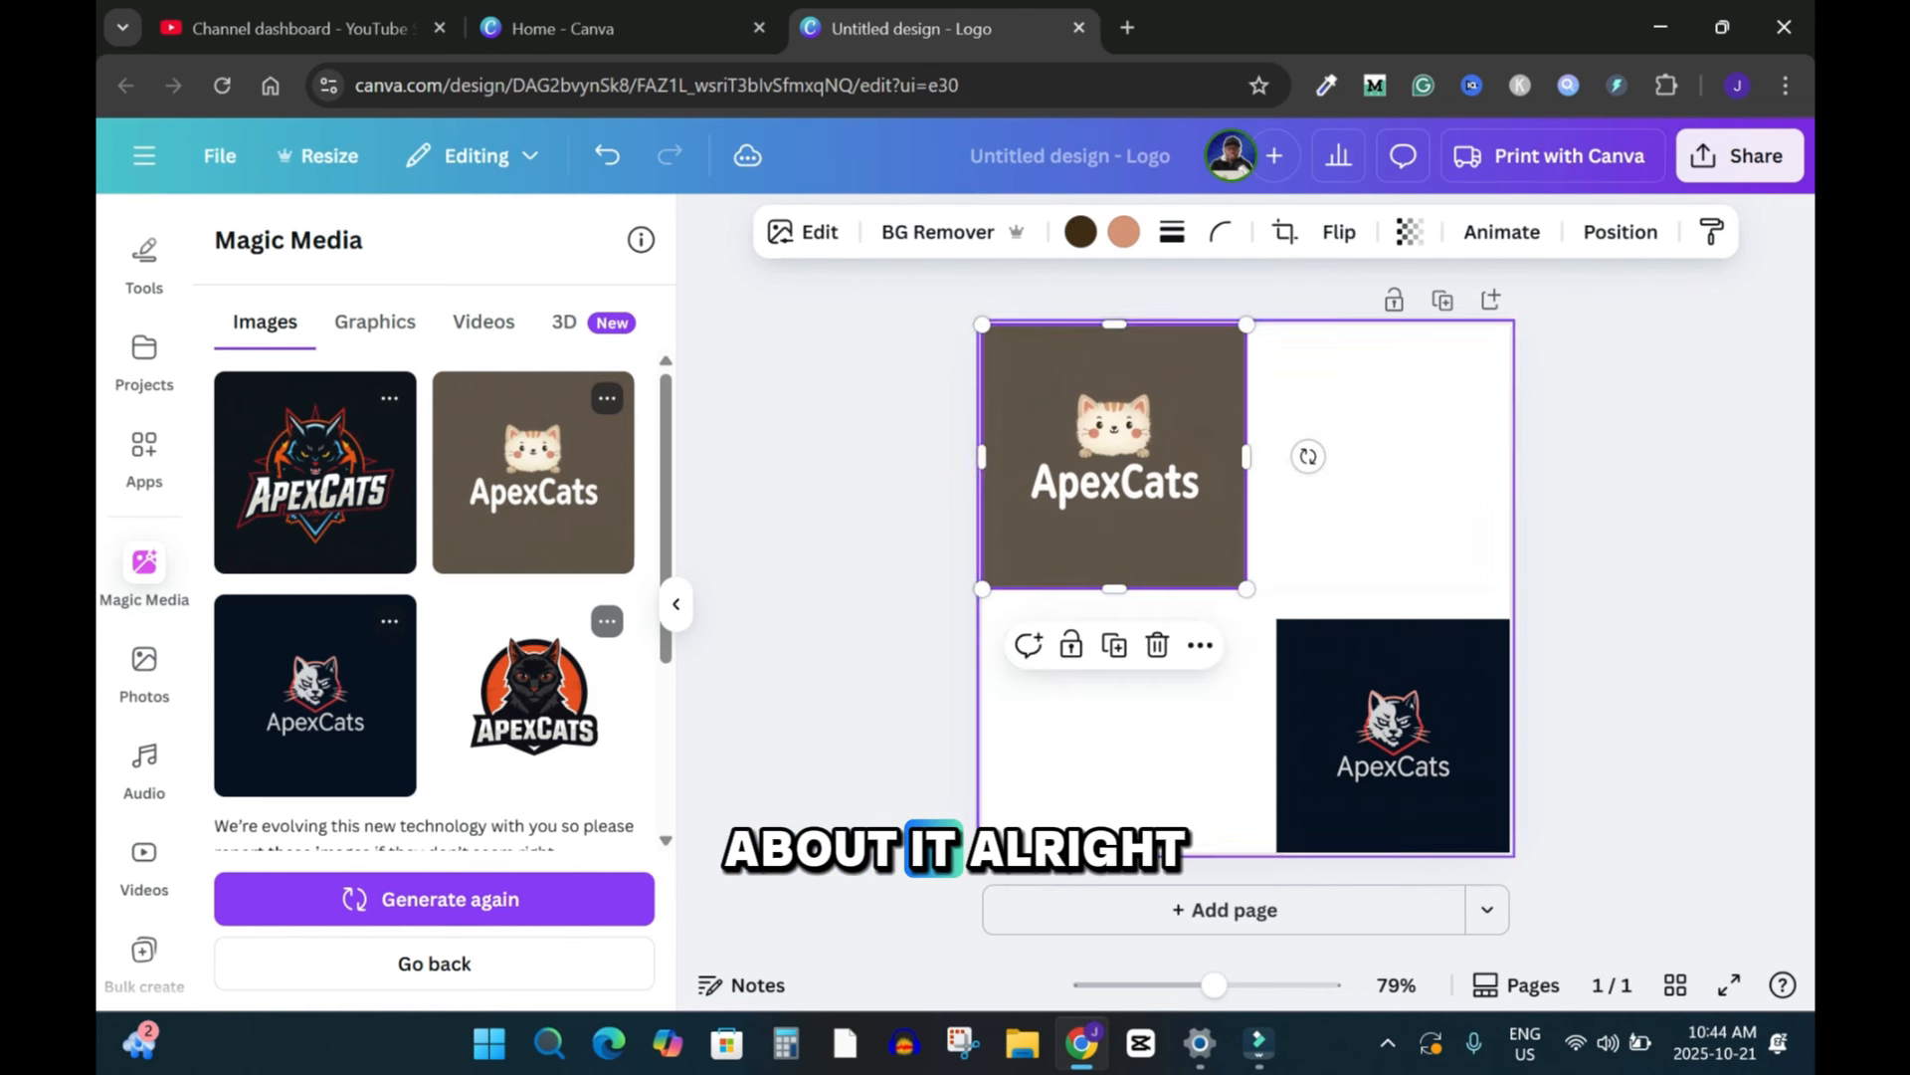
{"action": "left_click", "coordinate": [1612, 587]}
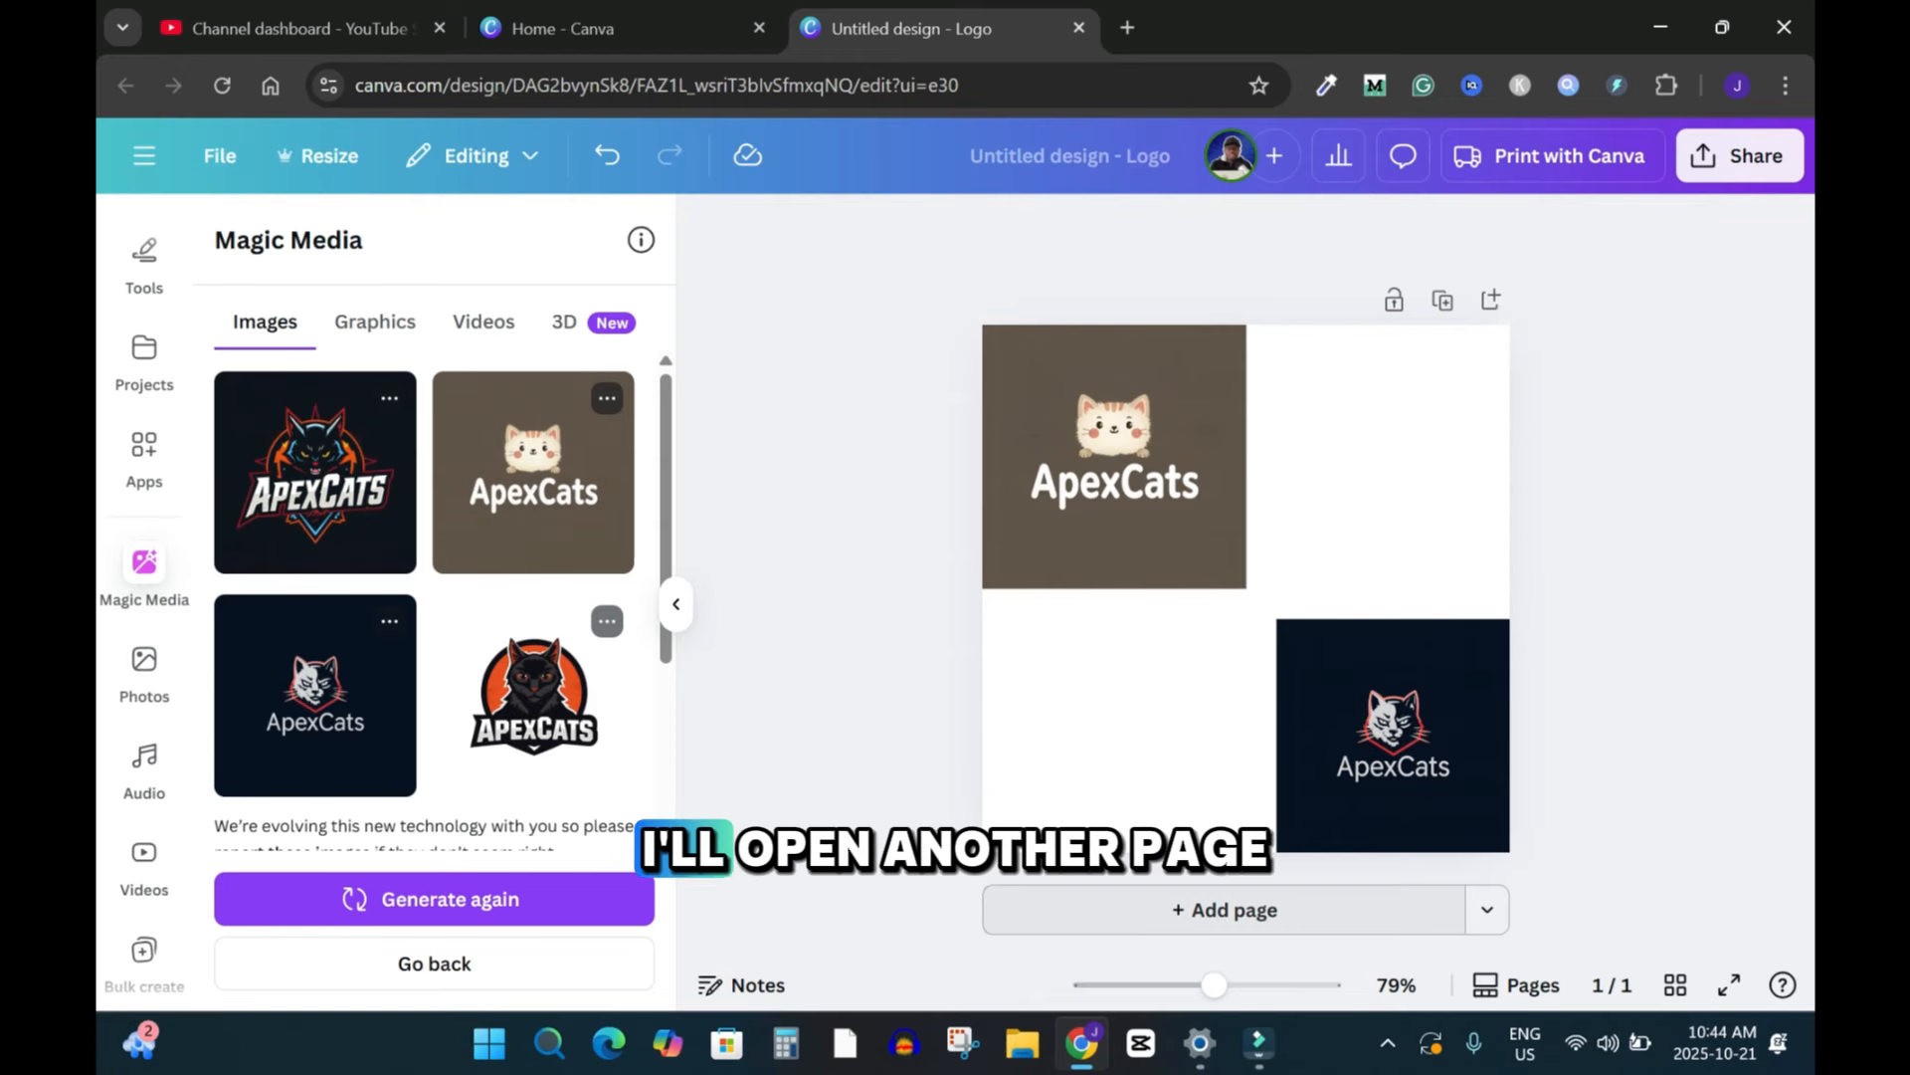
Step: Add a second page and regenerate with the prompt 'Create a logo for a YouTube channel featuring the text 'ApexCats' and an authentic brown cat image.'
{"action": "left_click", "coordinate": [1234, 910]}
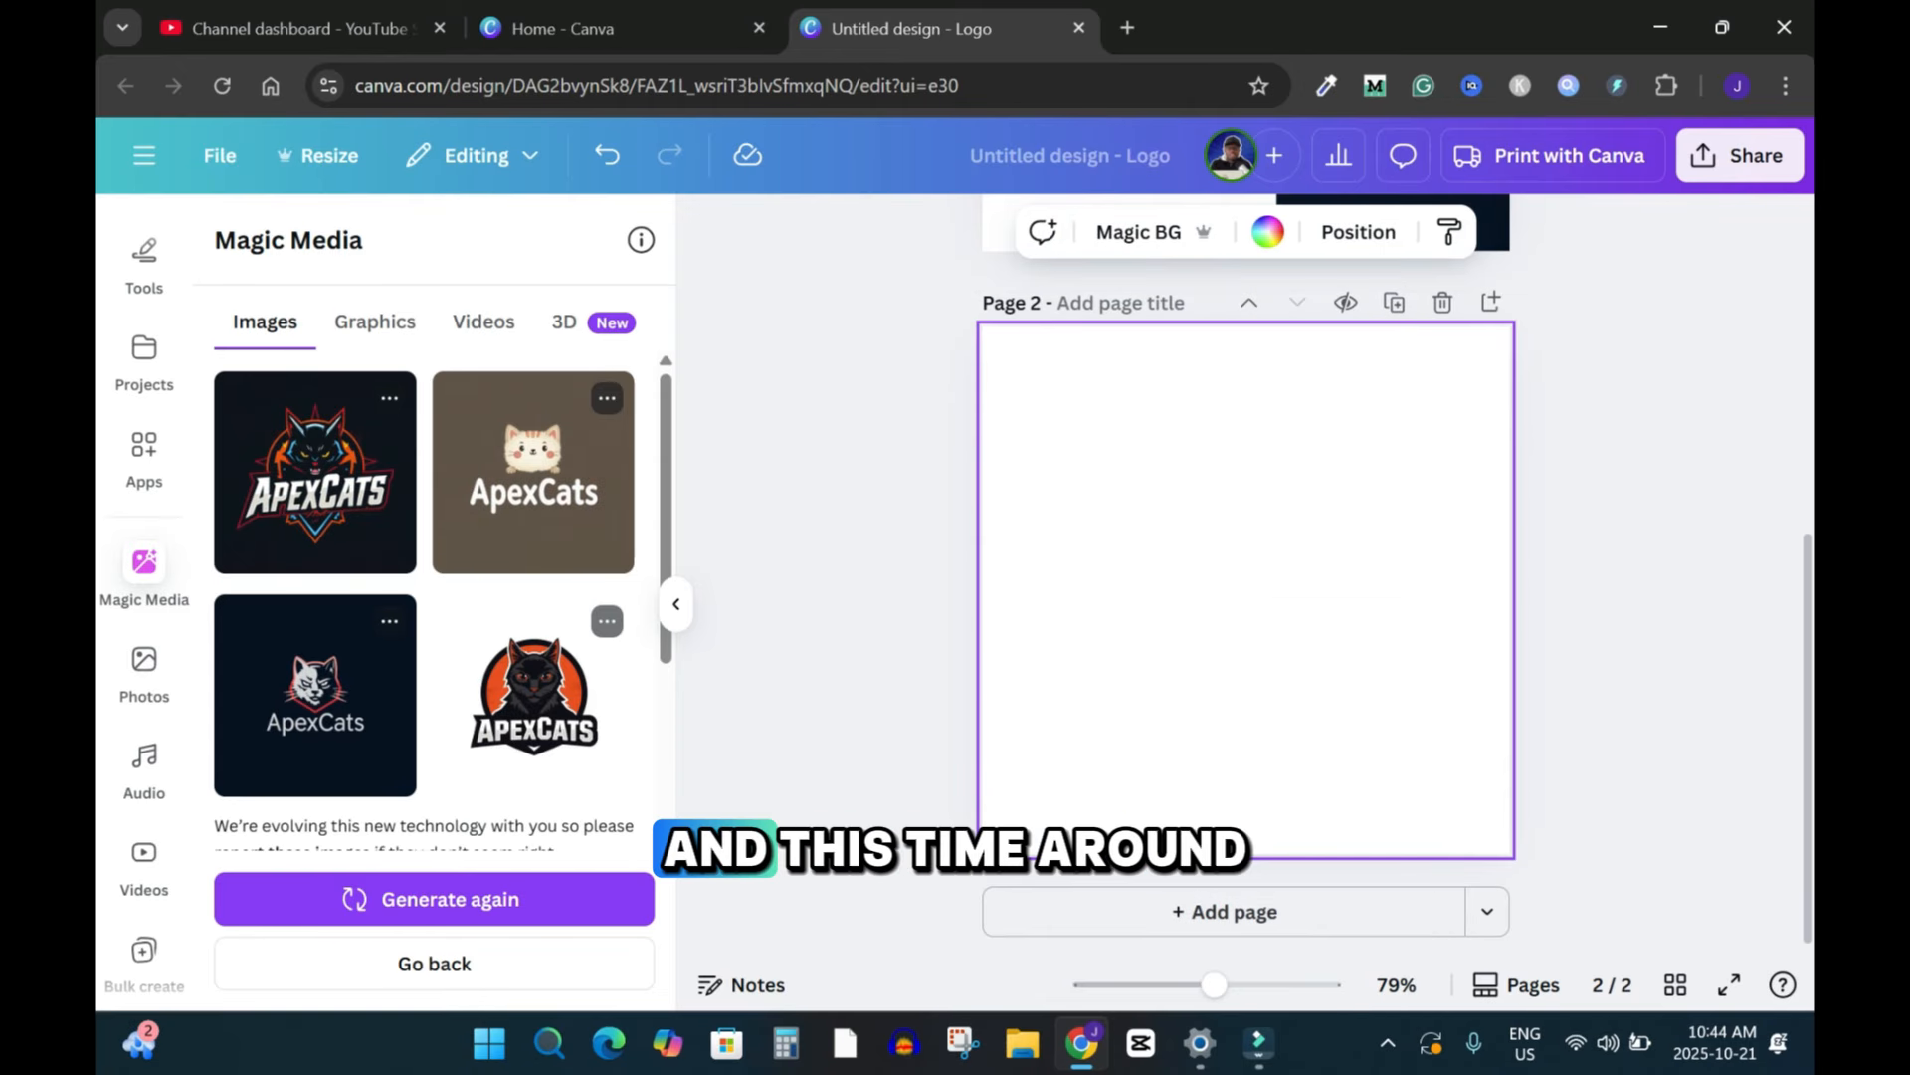
{"action": "scroll", "coordinate": [434, 597], "scroll_direction": "down", "scroll_amount": 3}
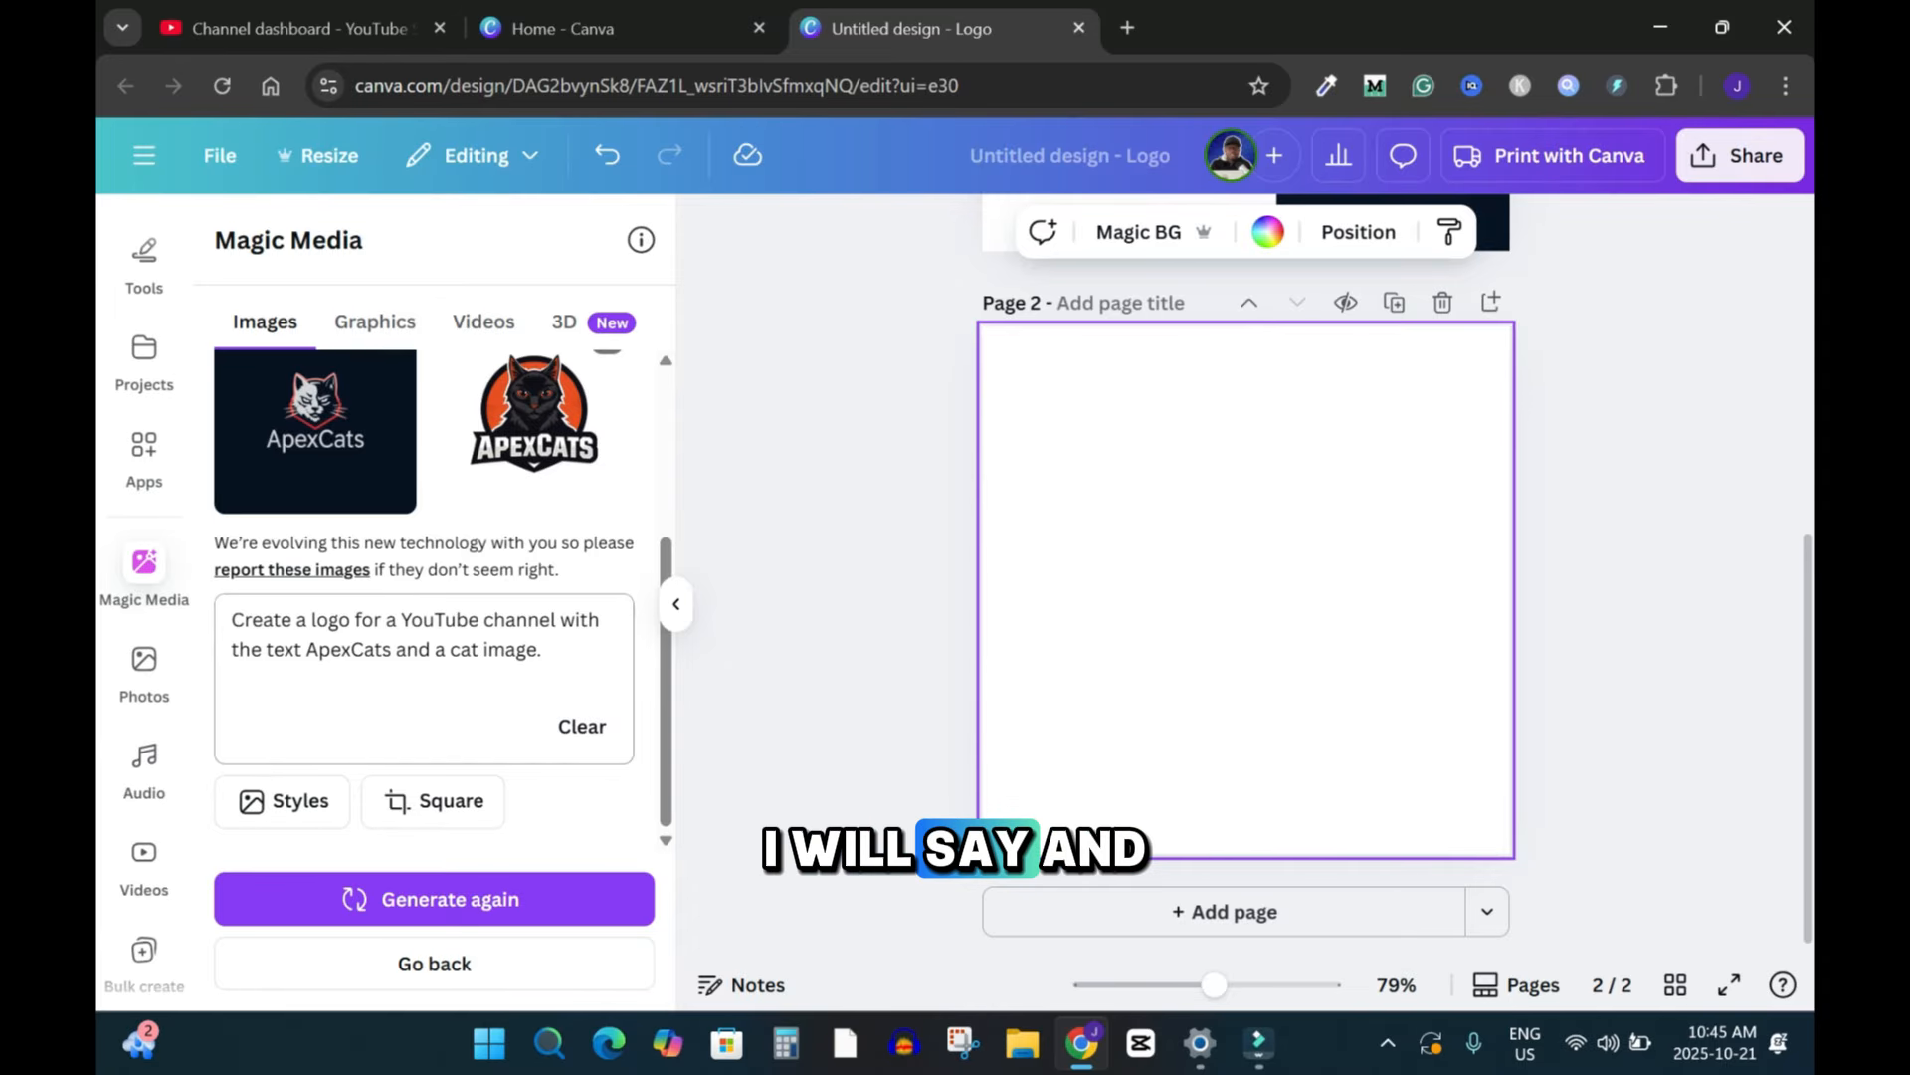
{"action": "left_click", "coordinate": [451, 650]}
{"action": "type", "text": "real"}
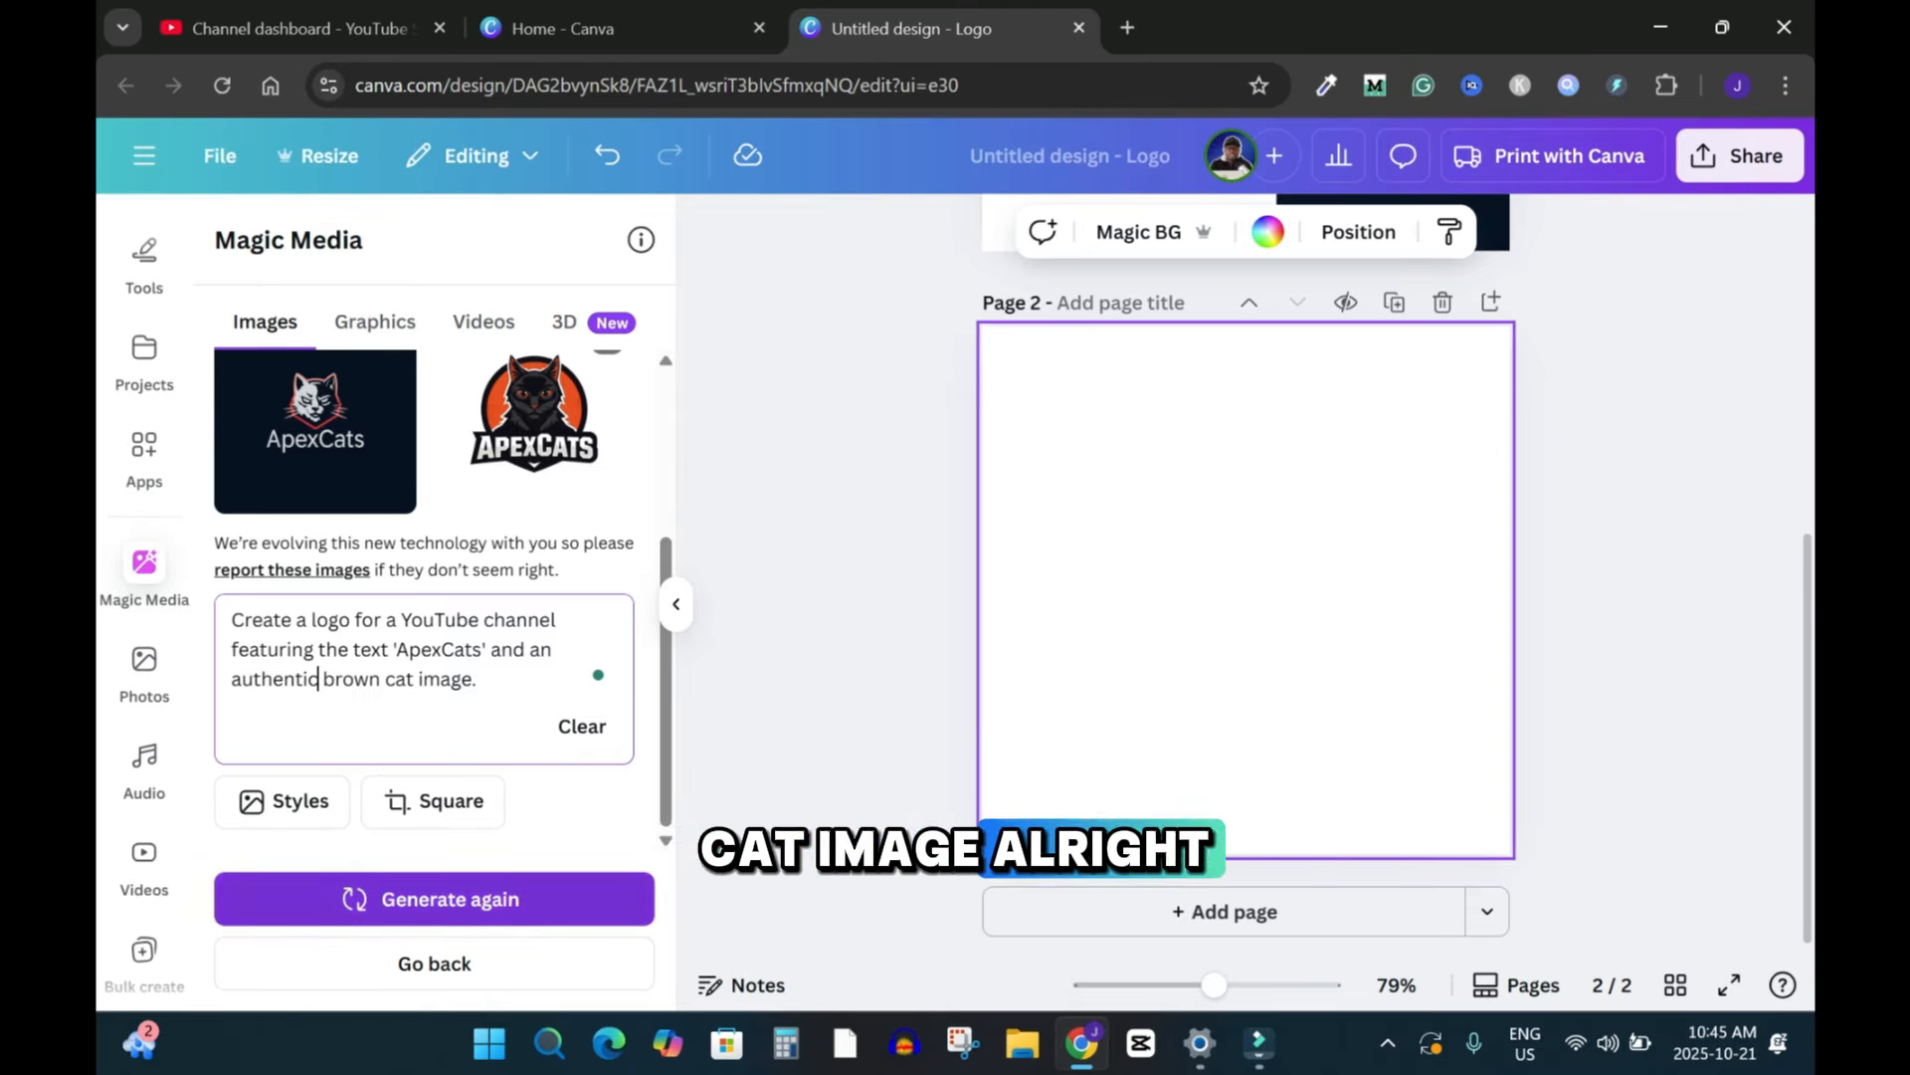
{"action": "left_click", "coordinate": [434, 899]}
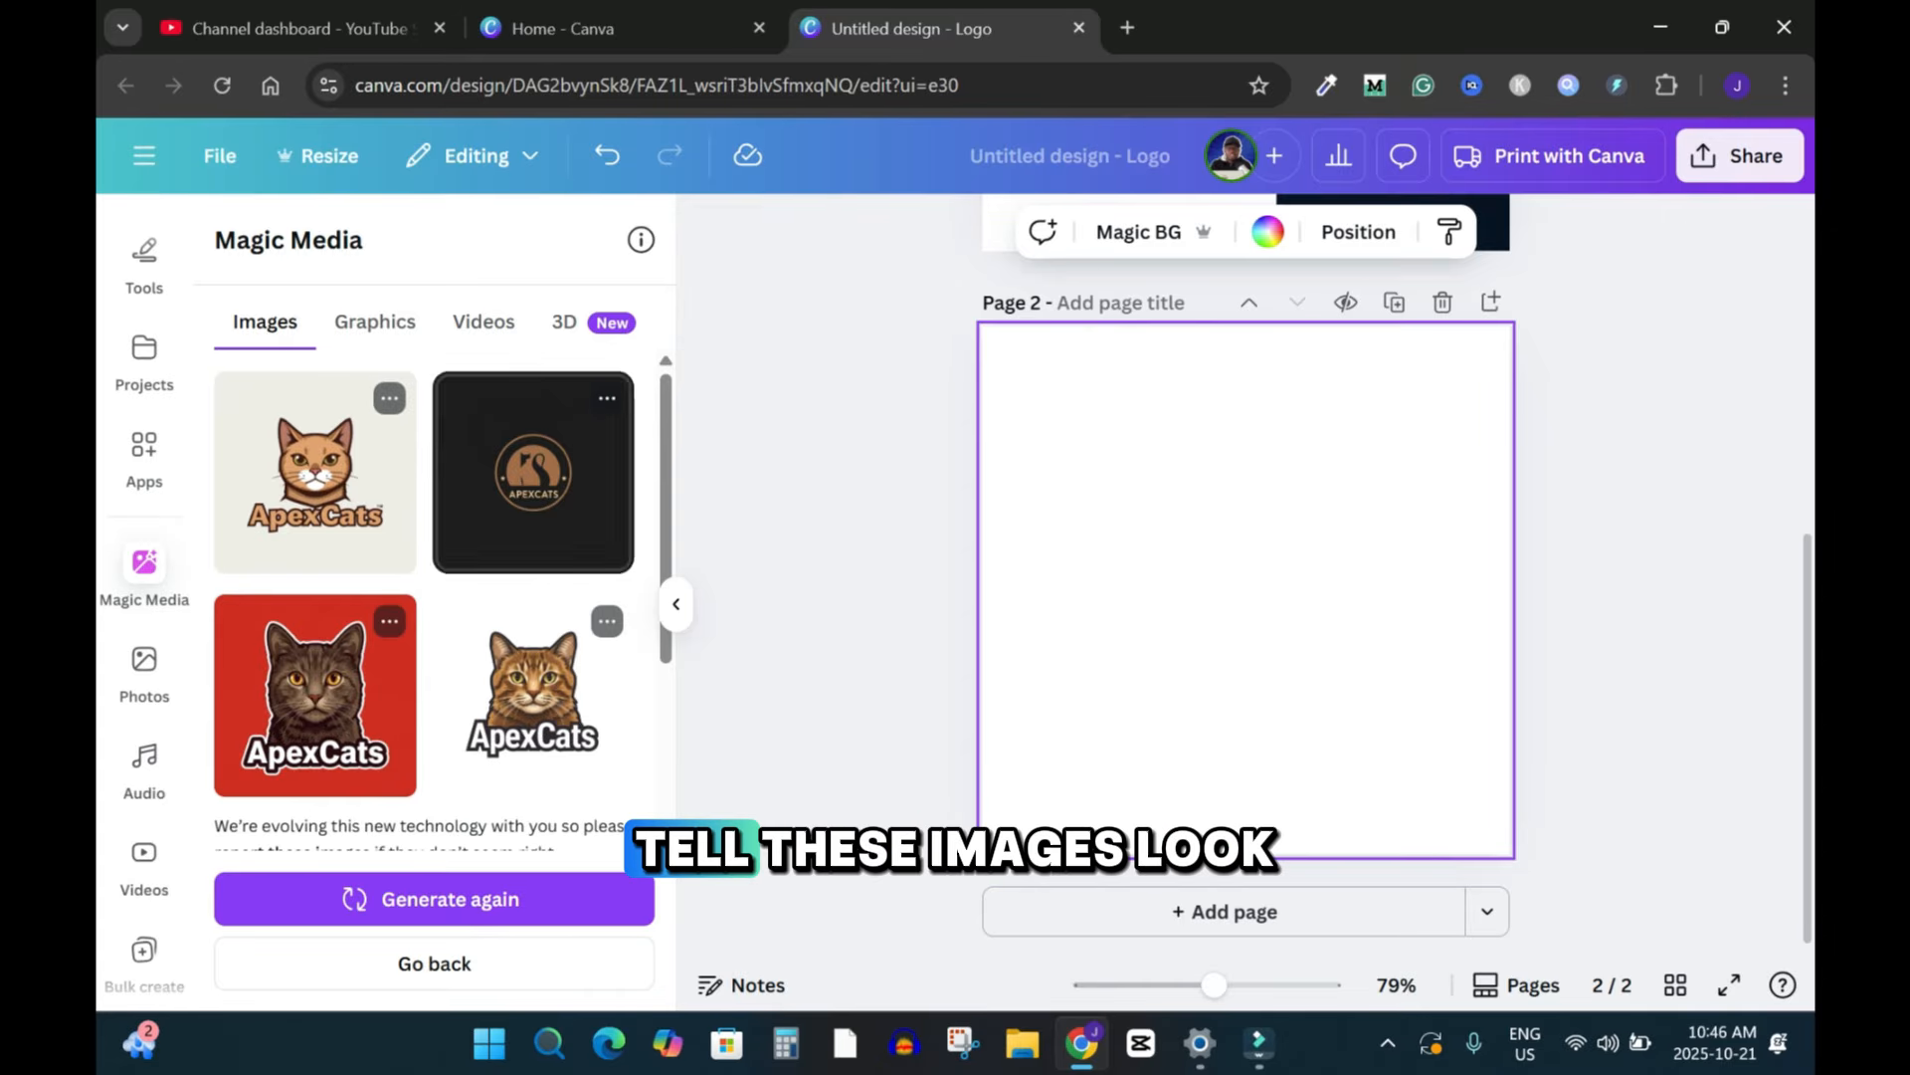
Step: Add the light-background cat logo to page 2 and shrink it into the top-left corner
{"action": "left_click", "coordinate": [315, 472]}
{"action": "left_click_drag", "start_coordinate": [1283, 625], "coordinate": [1199, 542]}
Step: Add the red-background cat logo, move it to the top-right corner and shrink it
{"action": "left_click", "coordinate": [315, 696]}
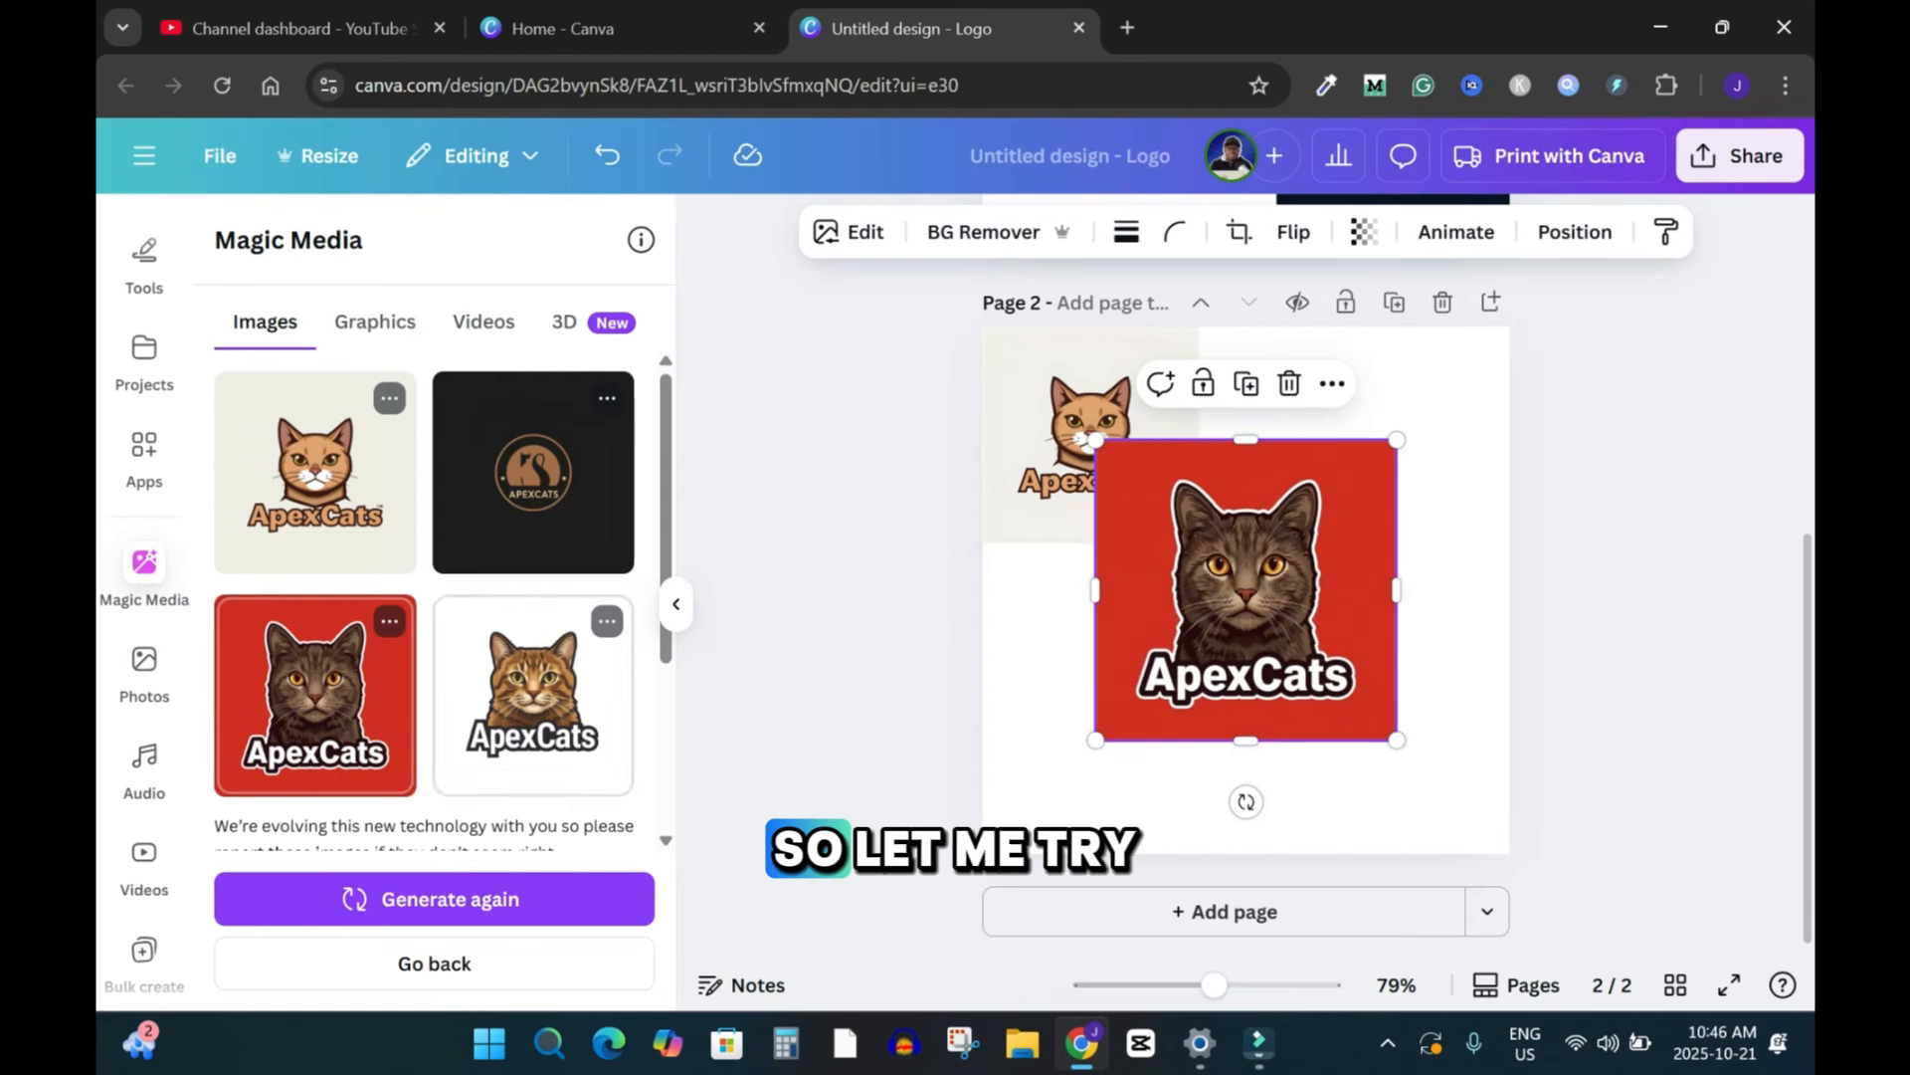
{"action": "left_click_drag", "start_coordinate": [1246, 589], "coordinate": [1358, 470]}
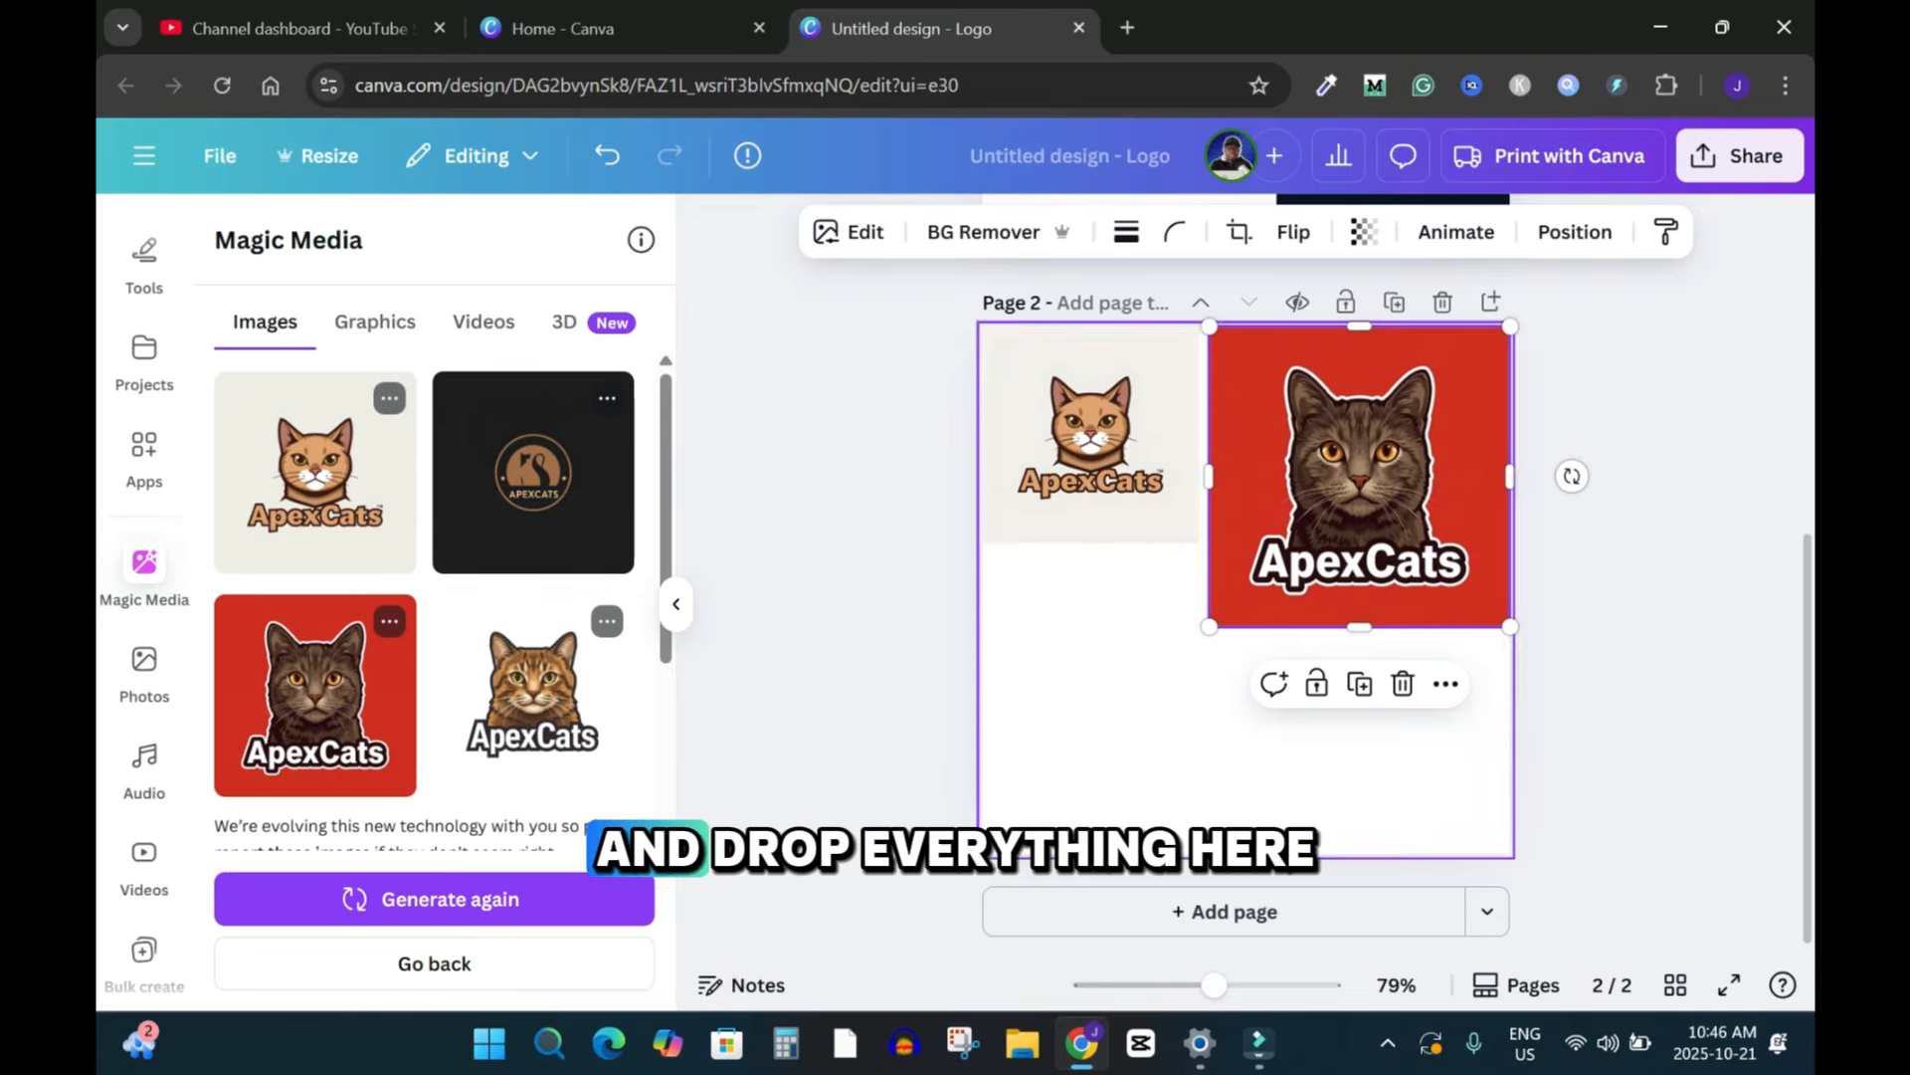
{"action": "left_click_drag", "start_coordinate": [1207, 623], "coordinate": [1134, 700]}
Step: Add the white-background brown cat logo and shrink it into the lower-left corner
{"action": "left_click", "coordinate": [533, 696]}
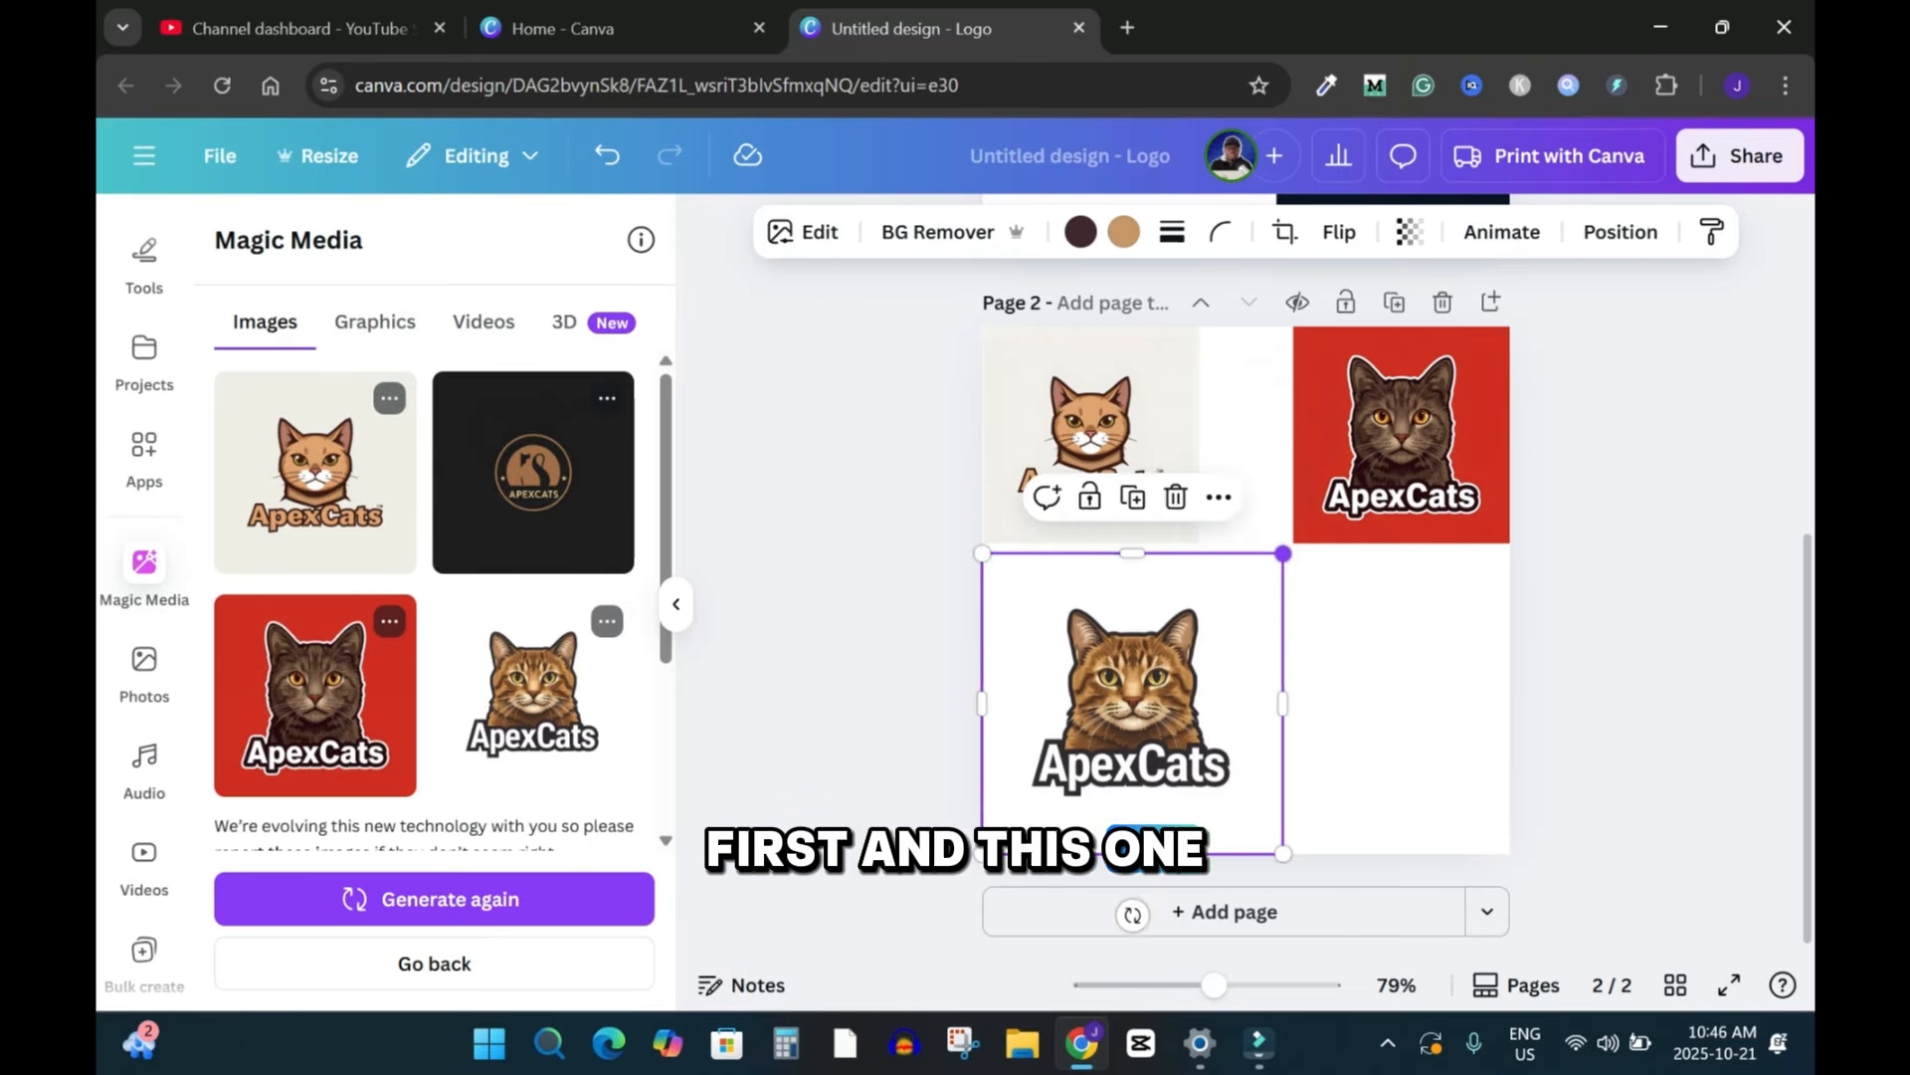
{"action": "left_click_drag", "start_coordinate": [1280, 554], "coordinate": [1199, 637]}
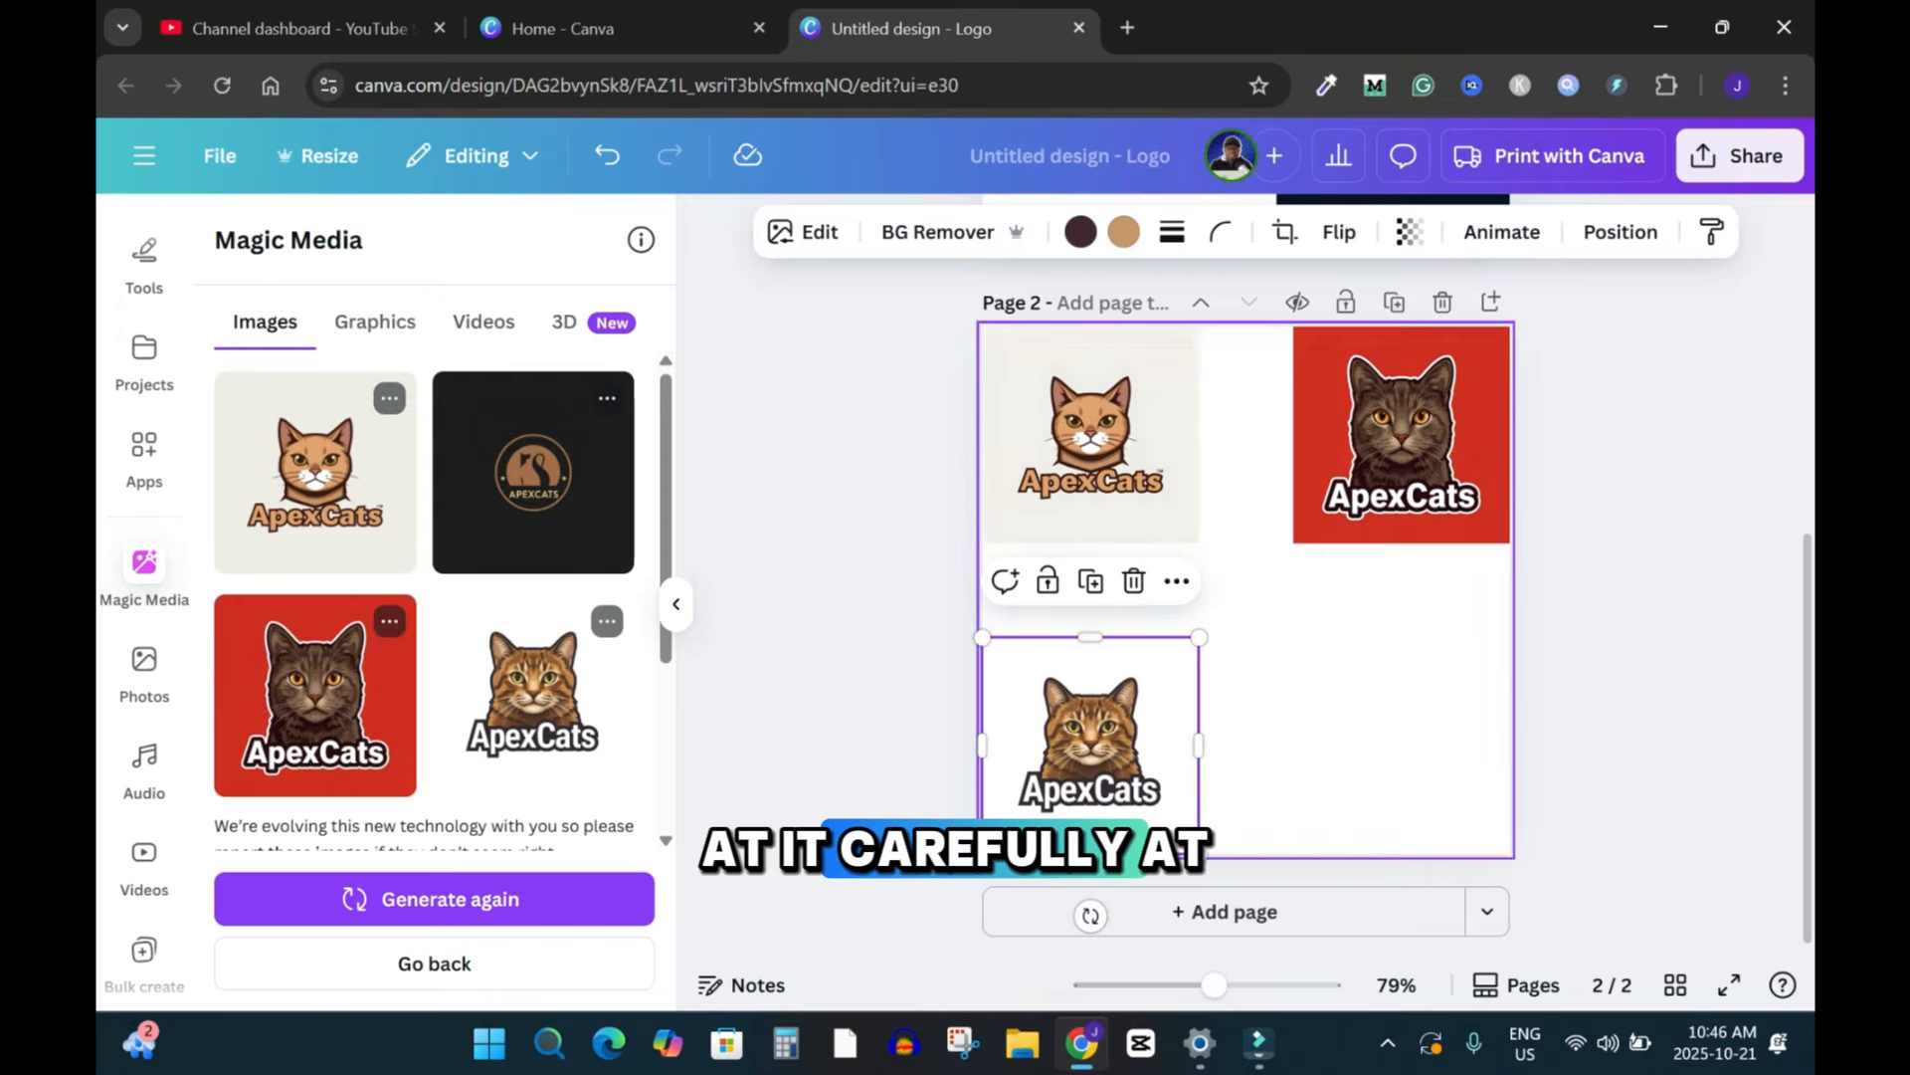
{"action": "key", "text": "Escape"}
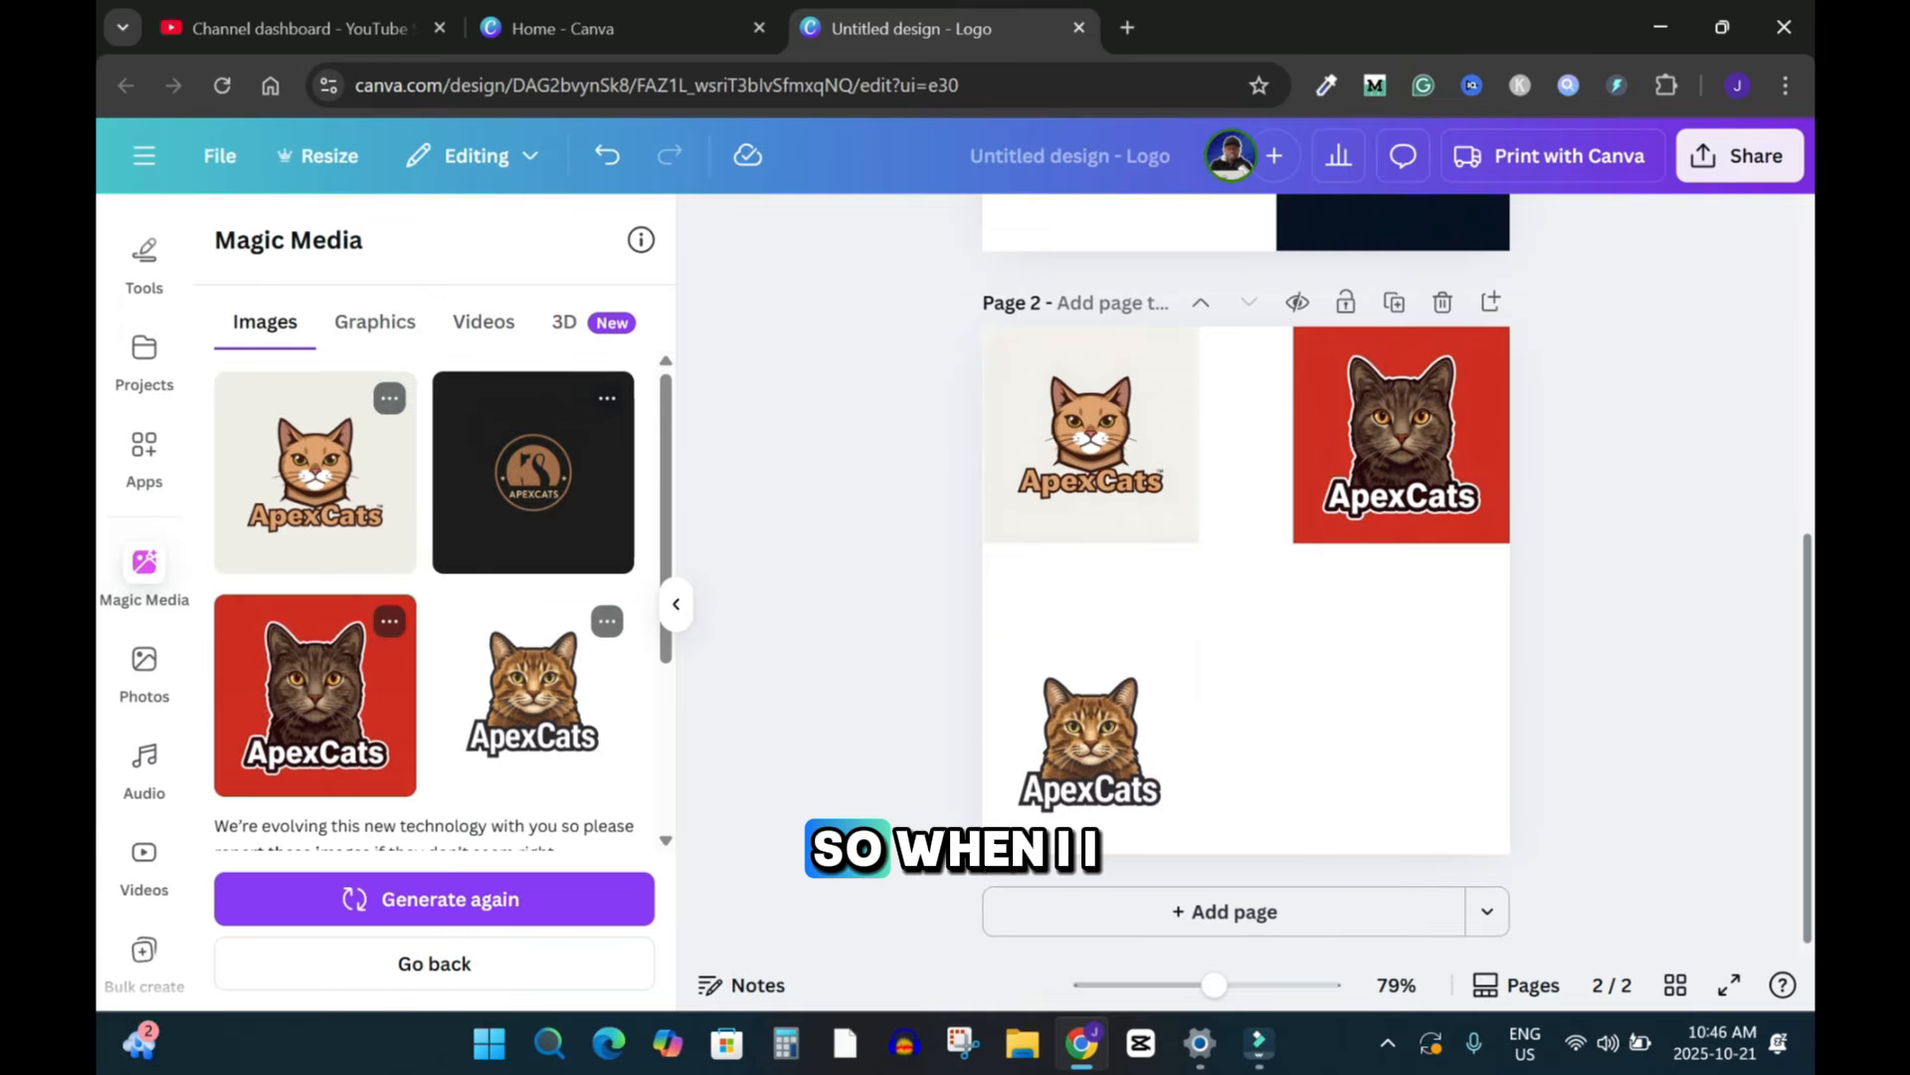
Step: Compare the logos on pages 1 and 2, then add a third page
{"action": "scroll", "coordinate": [1246, 575], "scroll_direction": "up", "scroll_amount": 5}
{"action": "scroll", "coordinate": [1246, 575], "scroll_direction": "down", "scroll_amount": 5}
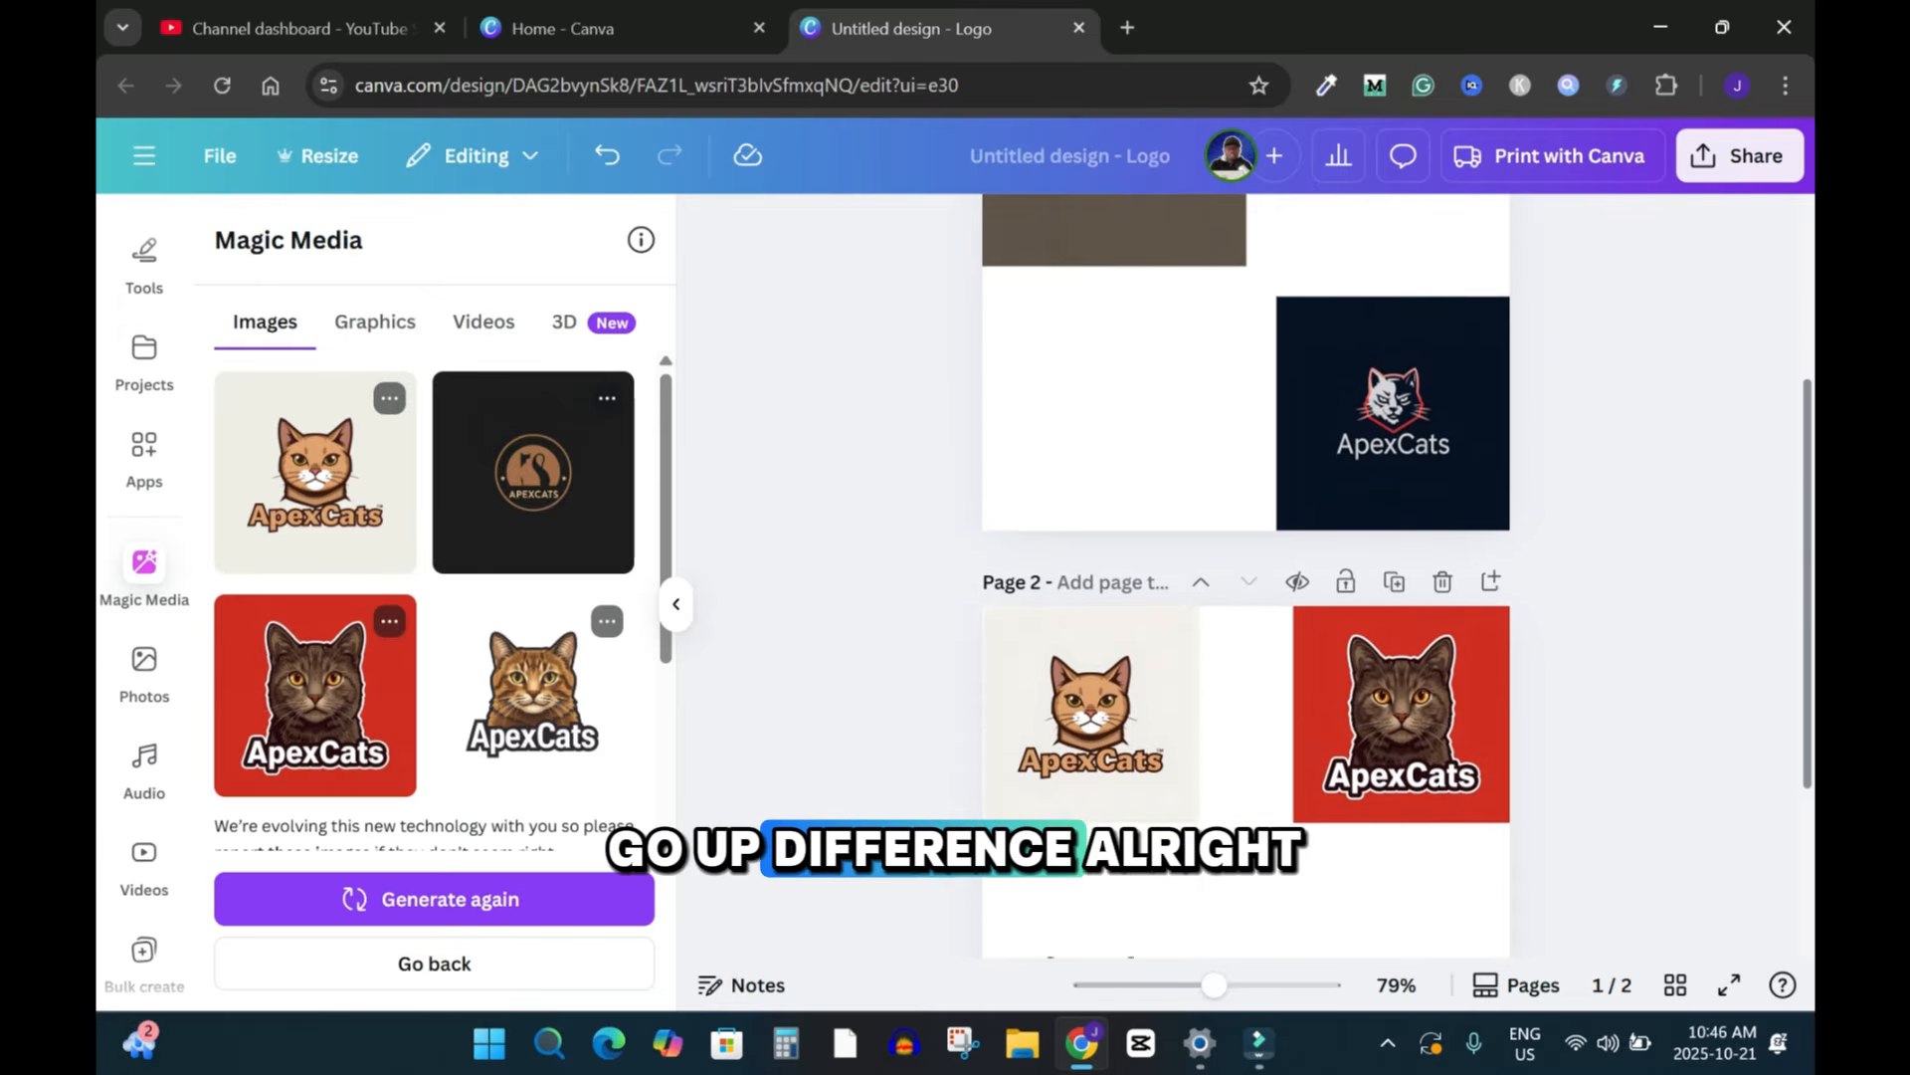
{"action": "scroll", "coordinate": [1246, 575], "scroll_direction": "up", "scroll_amount": 5}
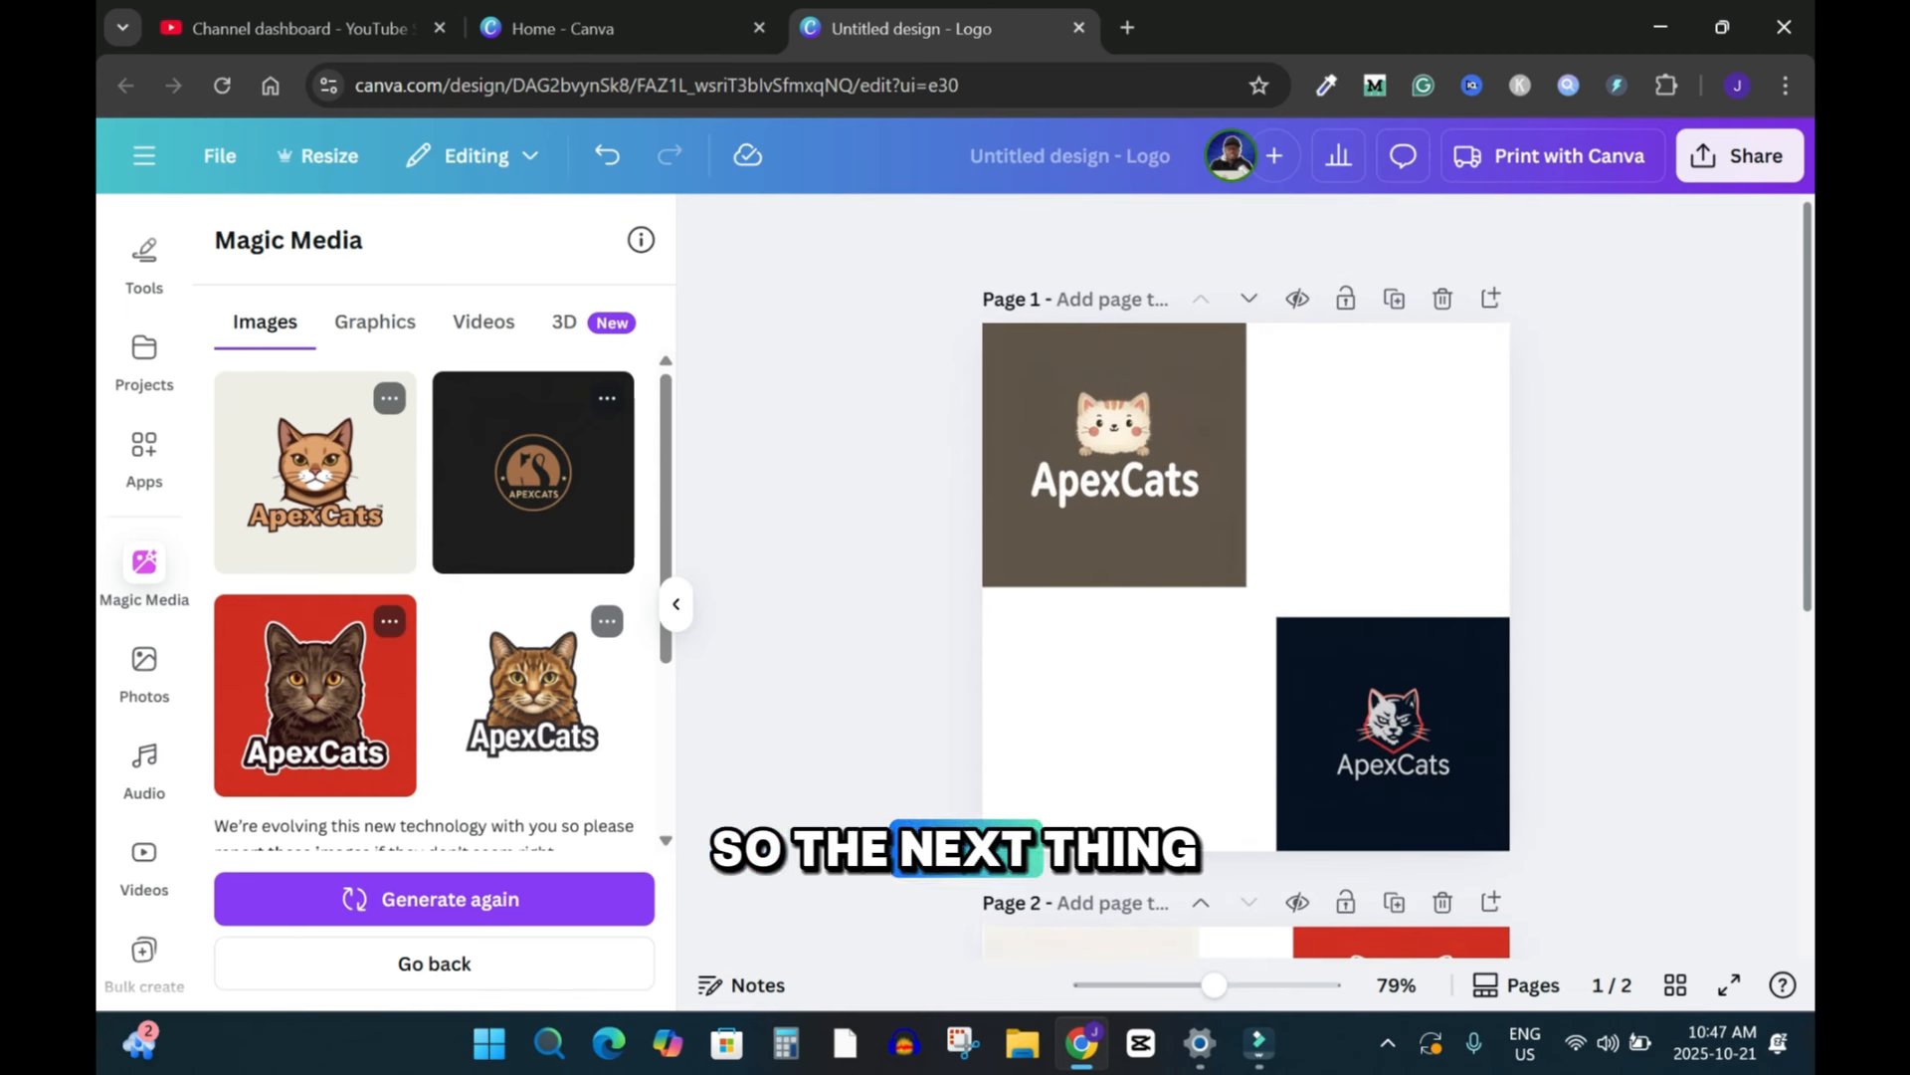
{"action": "scroll", "coordinate": [1246, 575], "scroll_direction": "down", "scroll_amount": 5}
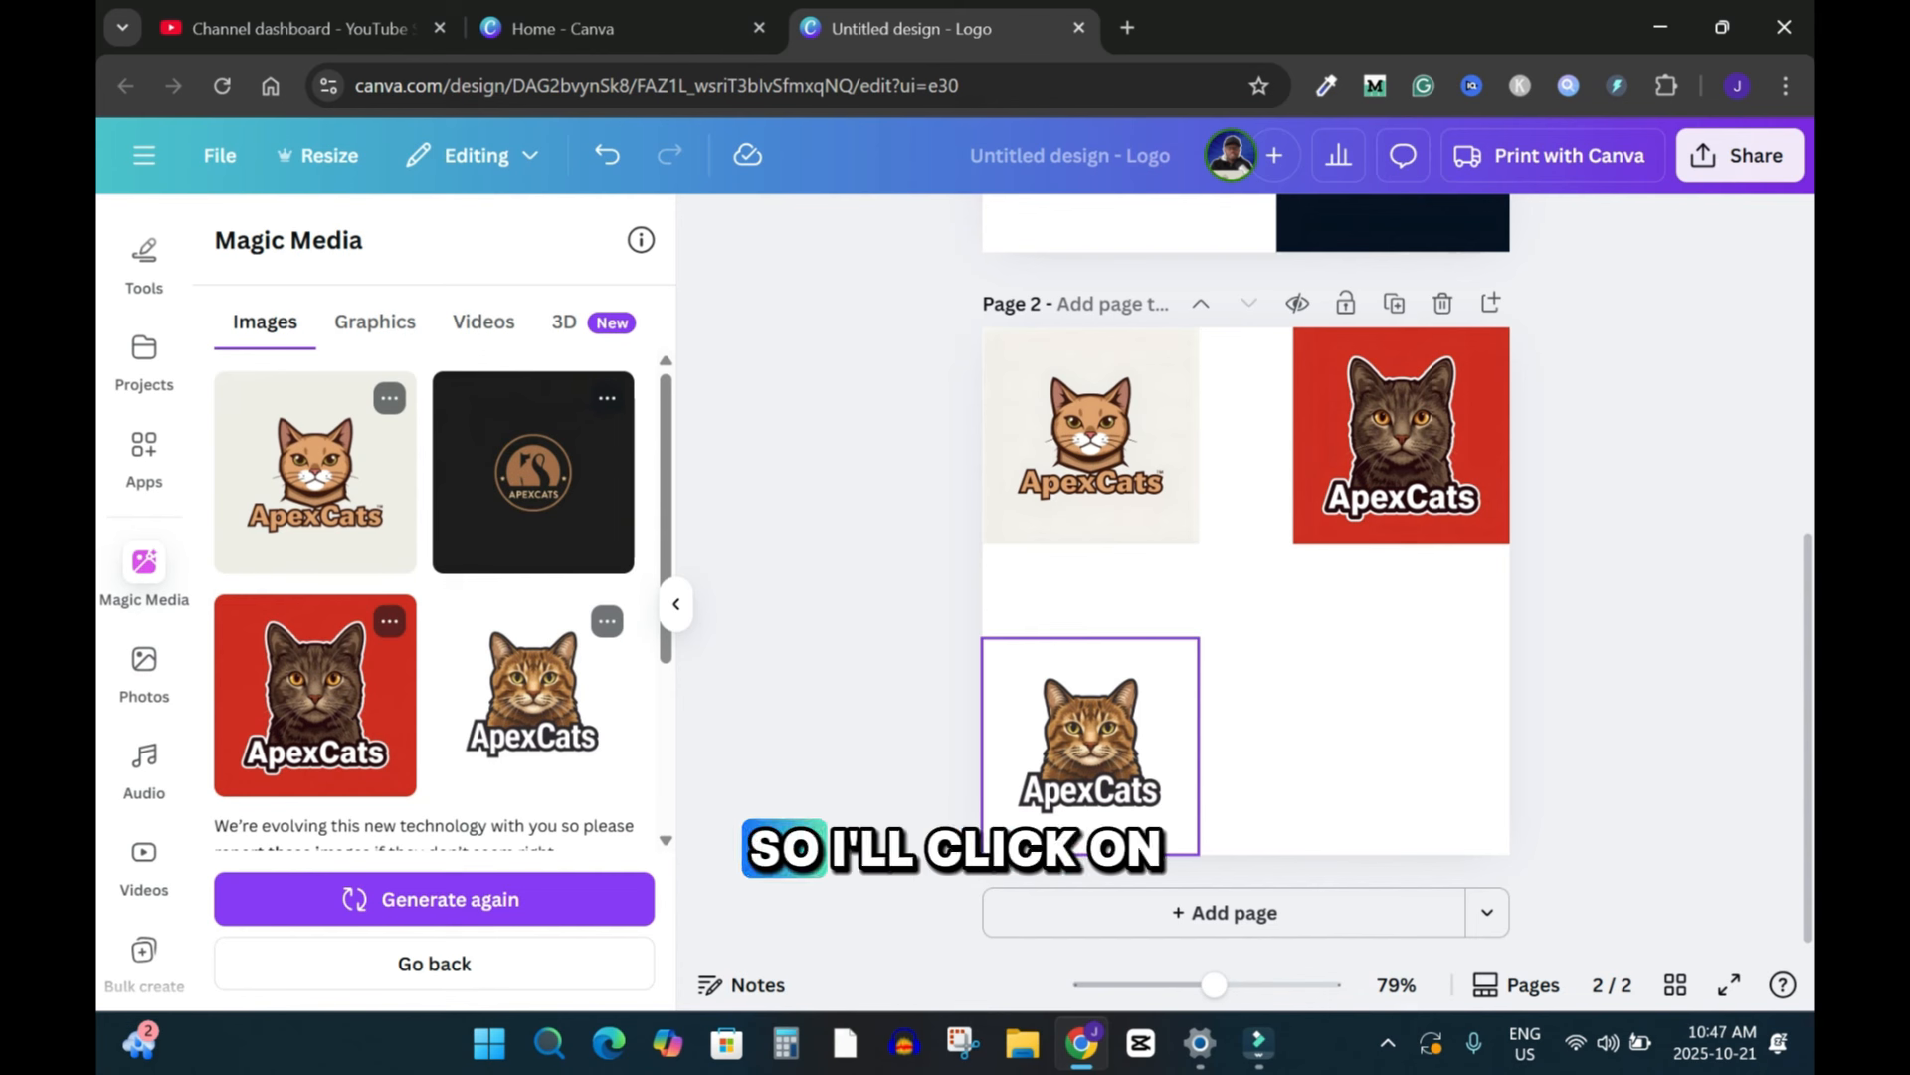
{"action": "left_click", "coordinate": [1090, 747]}
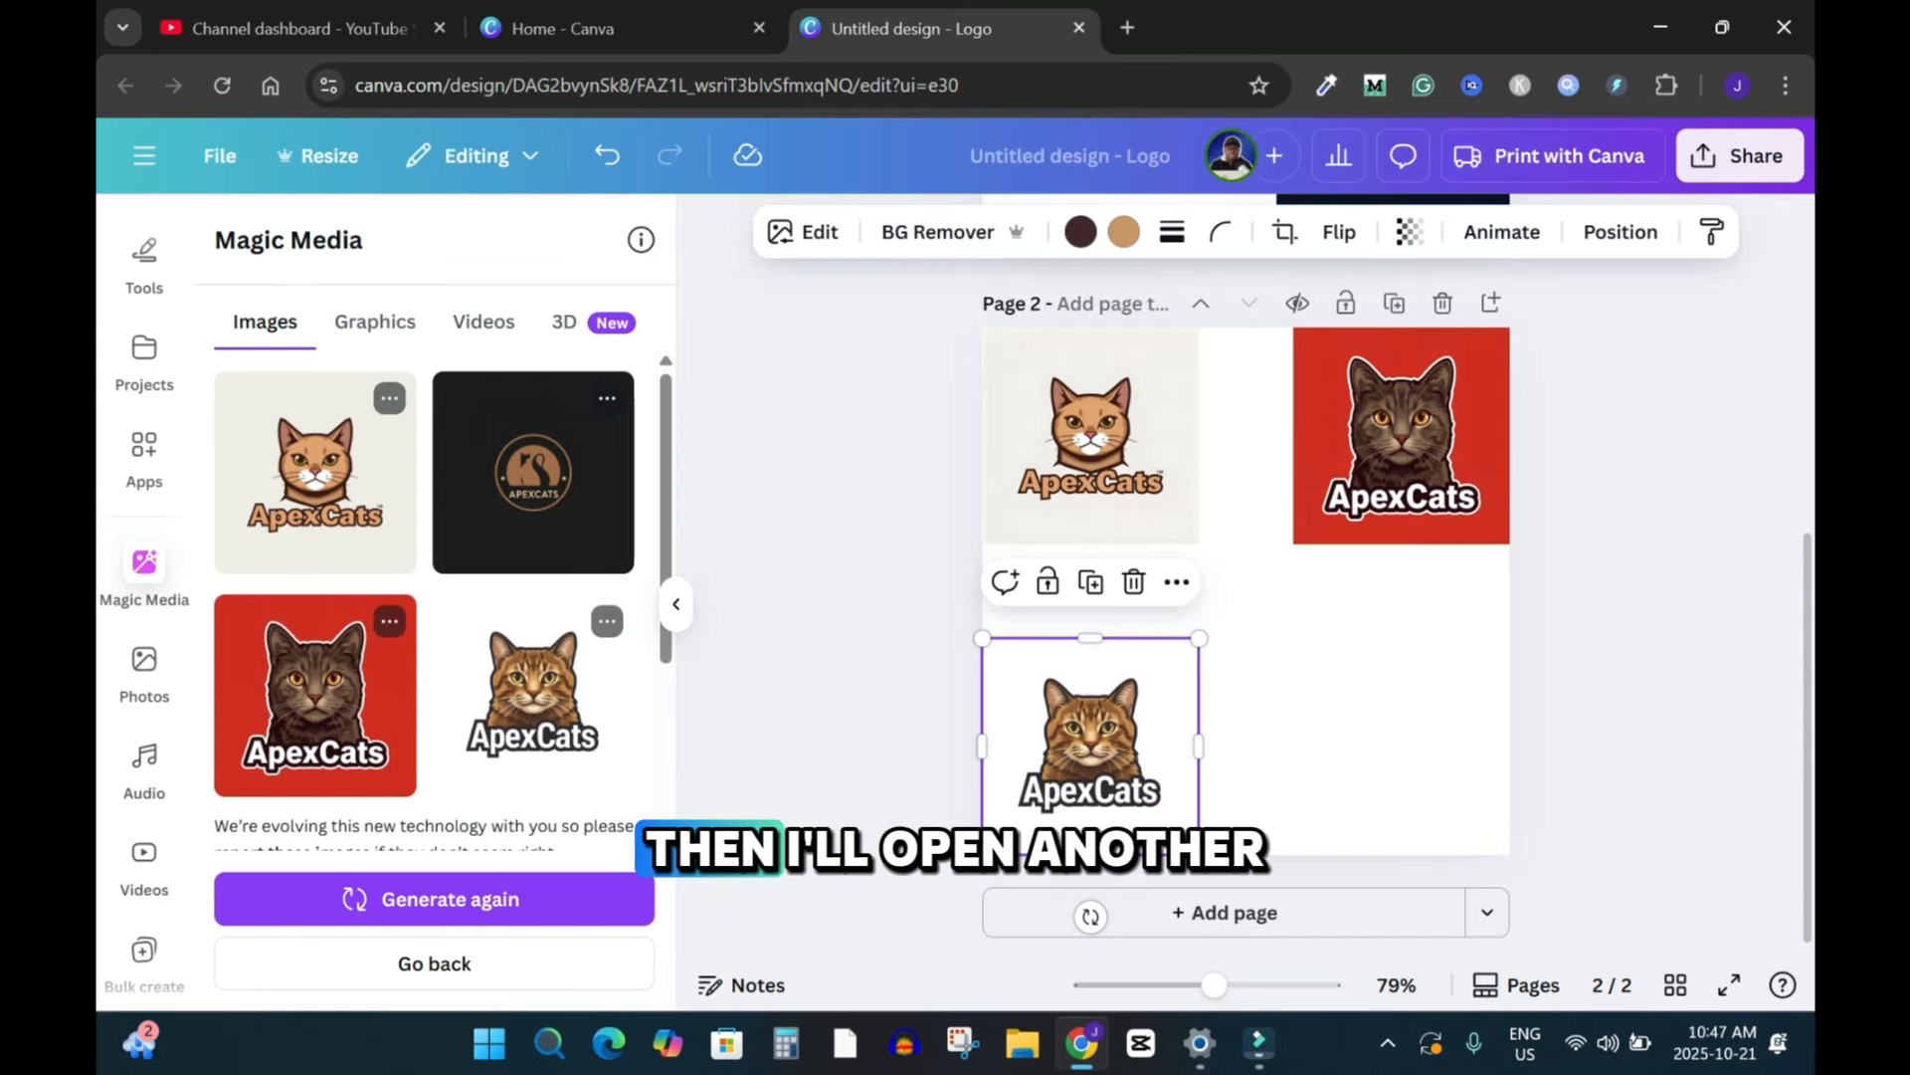
{"action": "left_click", "coordinate": [1224, 912]}
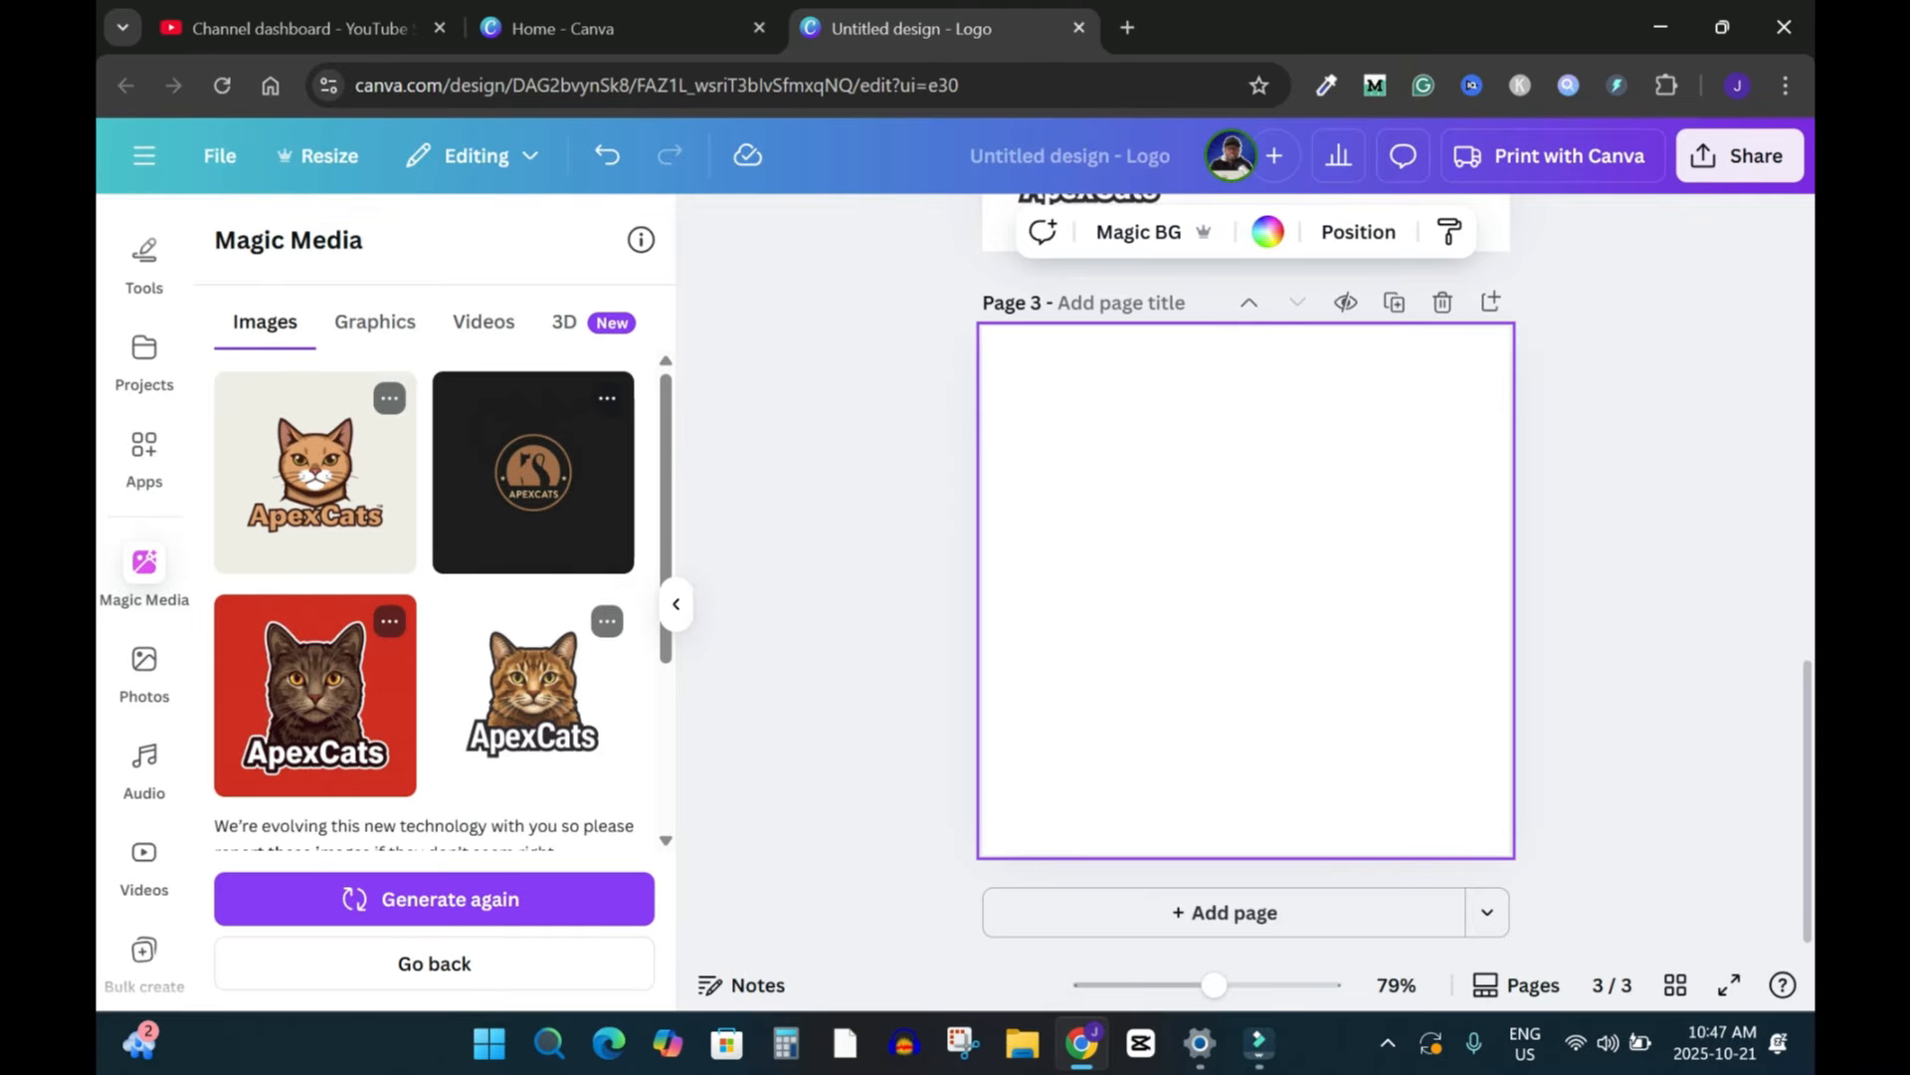
Step: Paste the white-background brown cat logo onto page 3 and enlarge it to fill most of the page
{"action": "key", "text": "ctrl+v"}
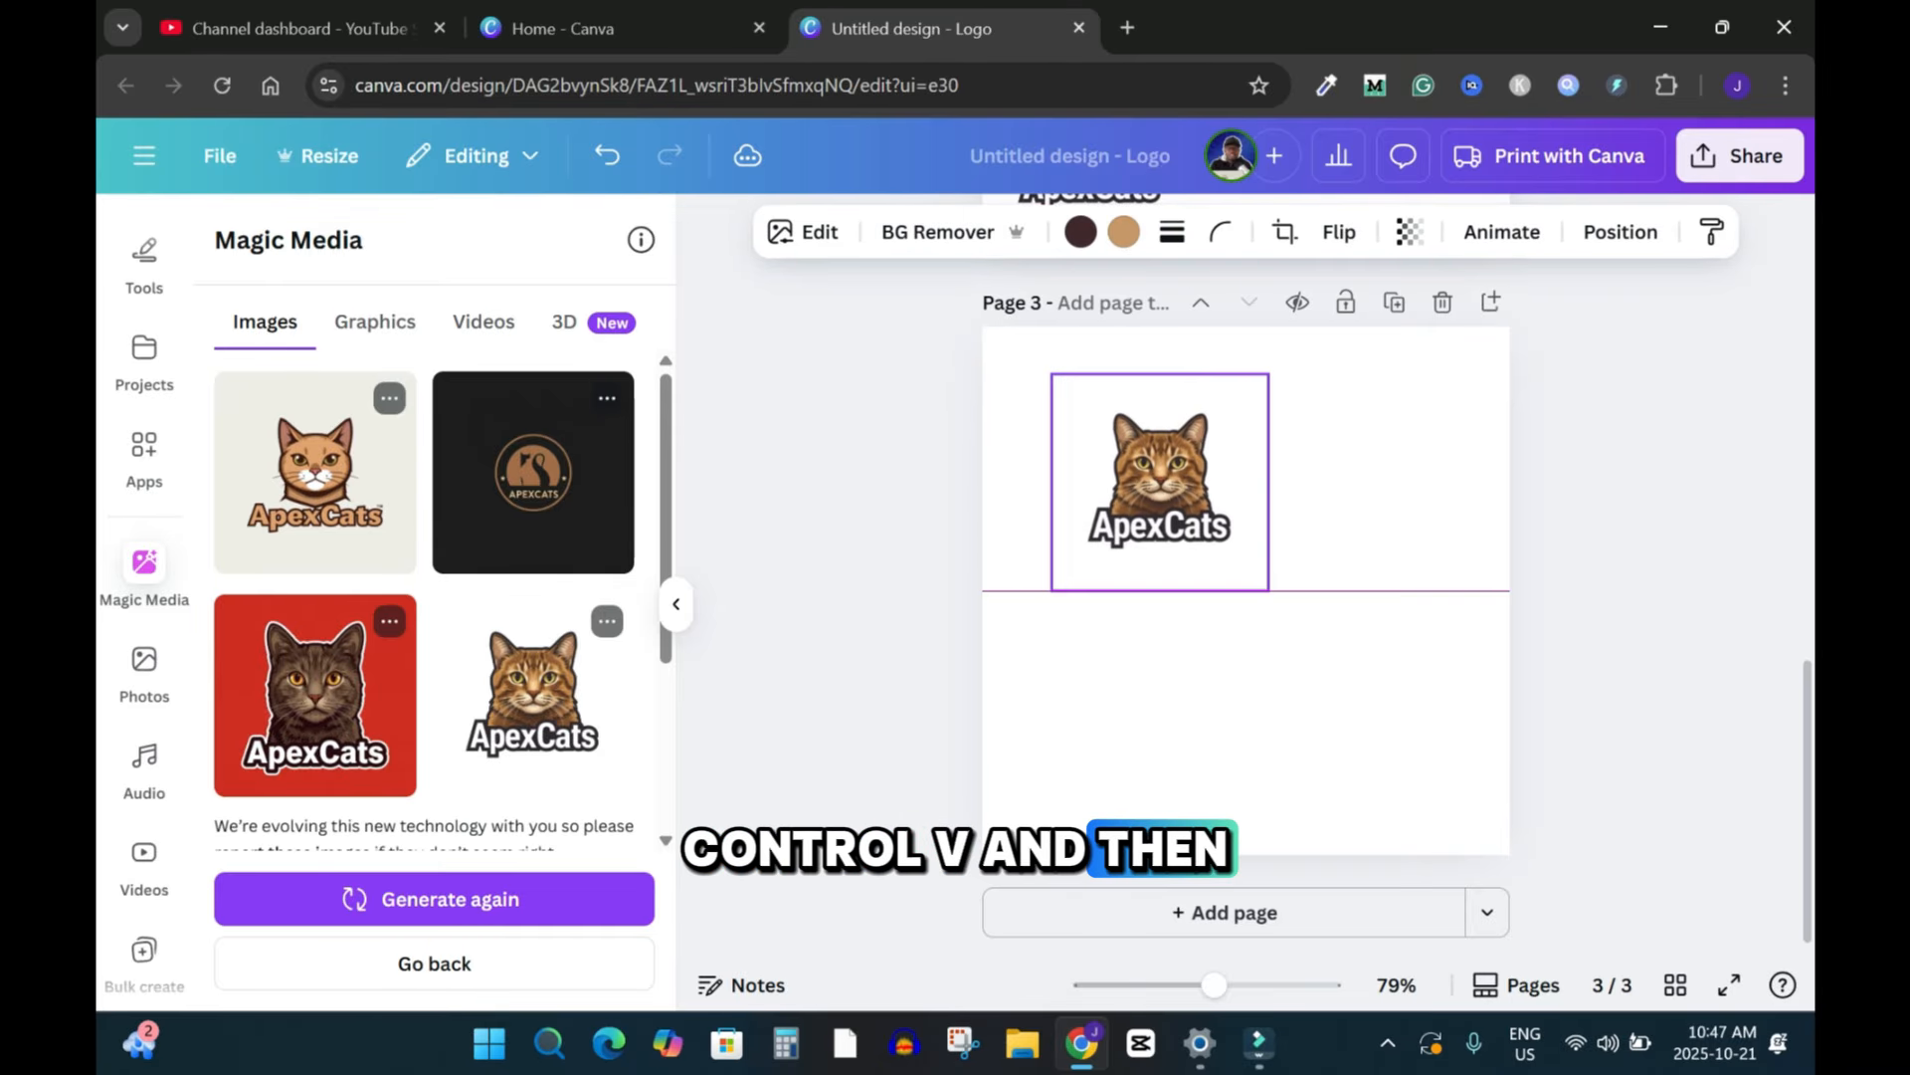
{"action": "mouse_move", "coordinate": [1160, 483]}
{"action": "left_mouse_down"}
{"action": "mouse_move", "coordinate": [1170, 504]}
{"action": "mouse_move", "coordinate": [1144, 487]}
{"action": "left_mouse_up"}
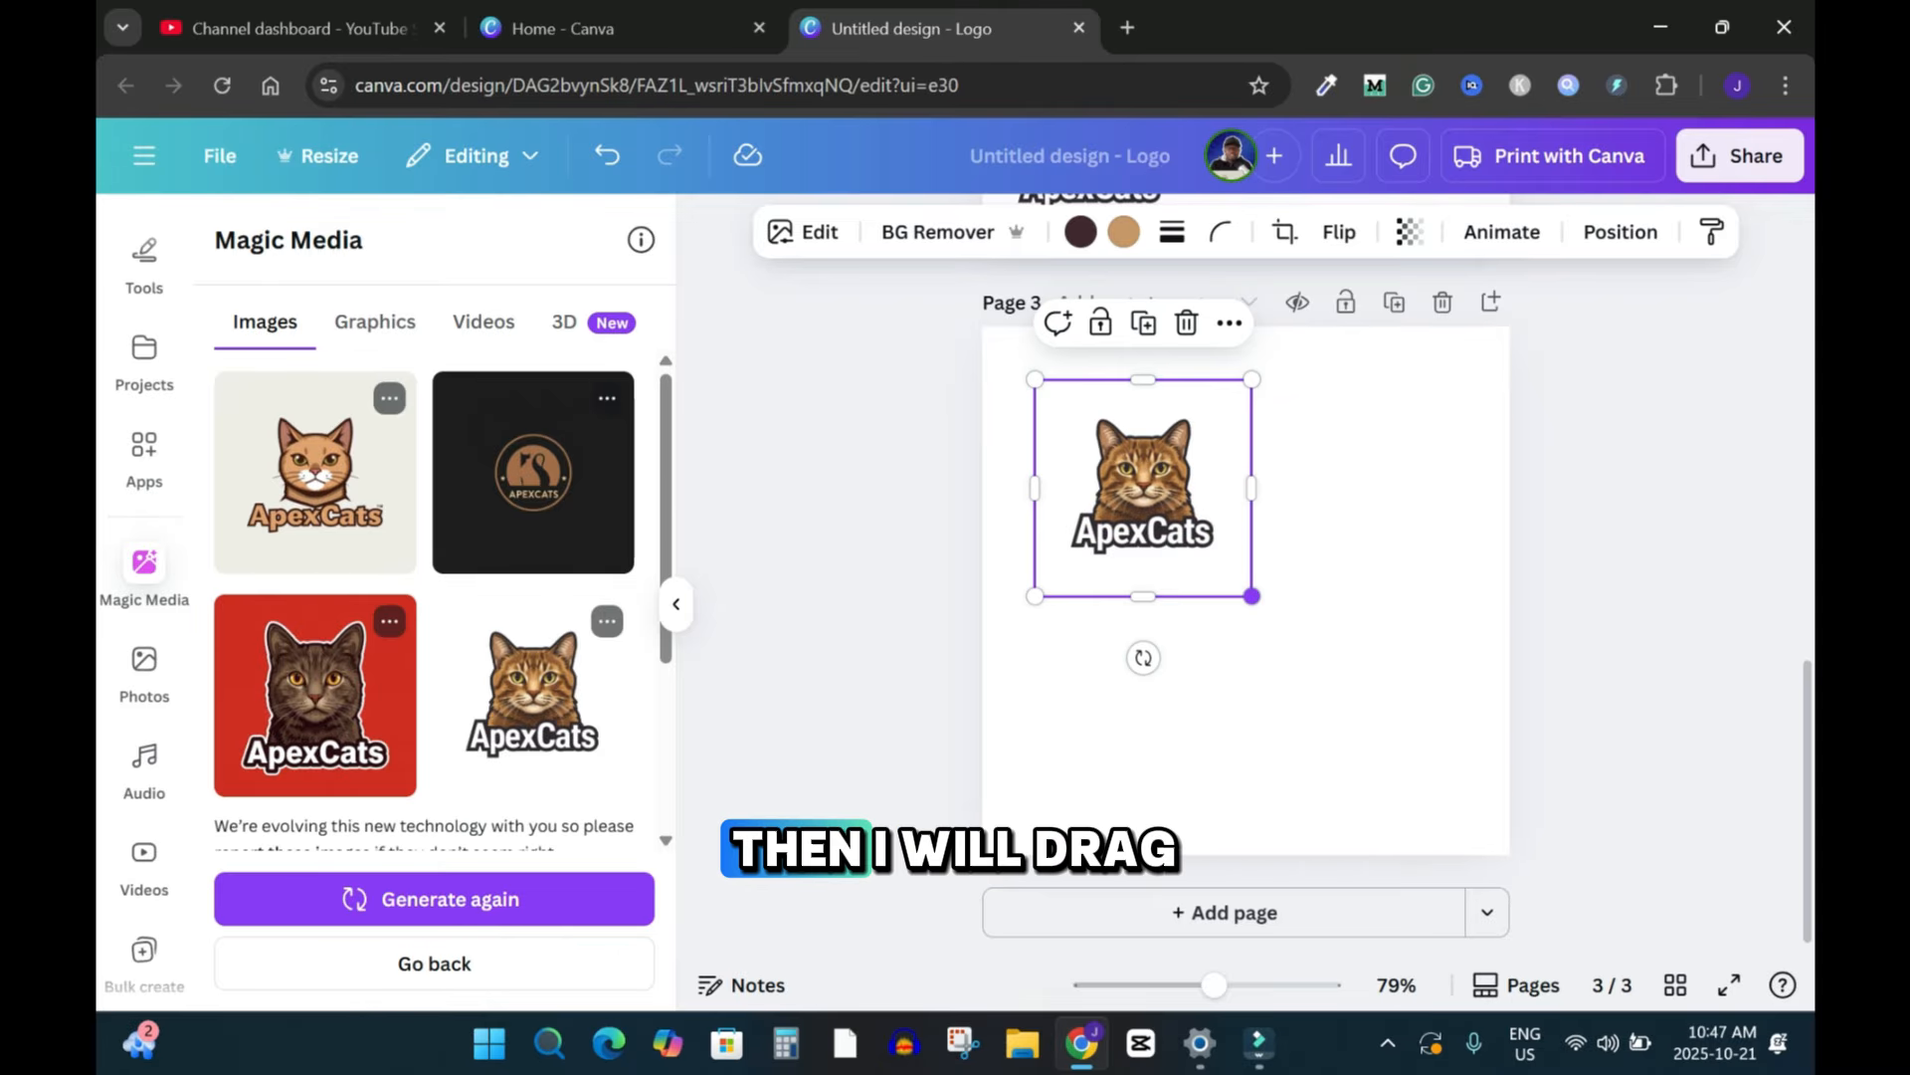
{"action": "left_click_drag", "start_coordinate": [1252, 596], "coordinate": [1457, 802]}
{"action": "left_click", "coordinate": [1617, 697]}
Step: Search the elements for circle and add a thick black ring graphic centred over the cat logo
{"action": "left_click", "coordinate": [144, 348]}
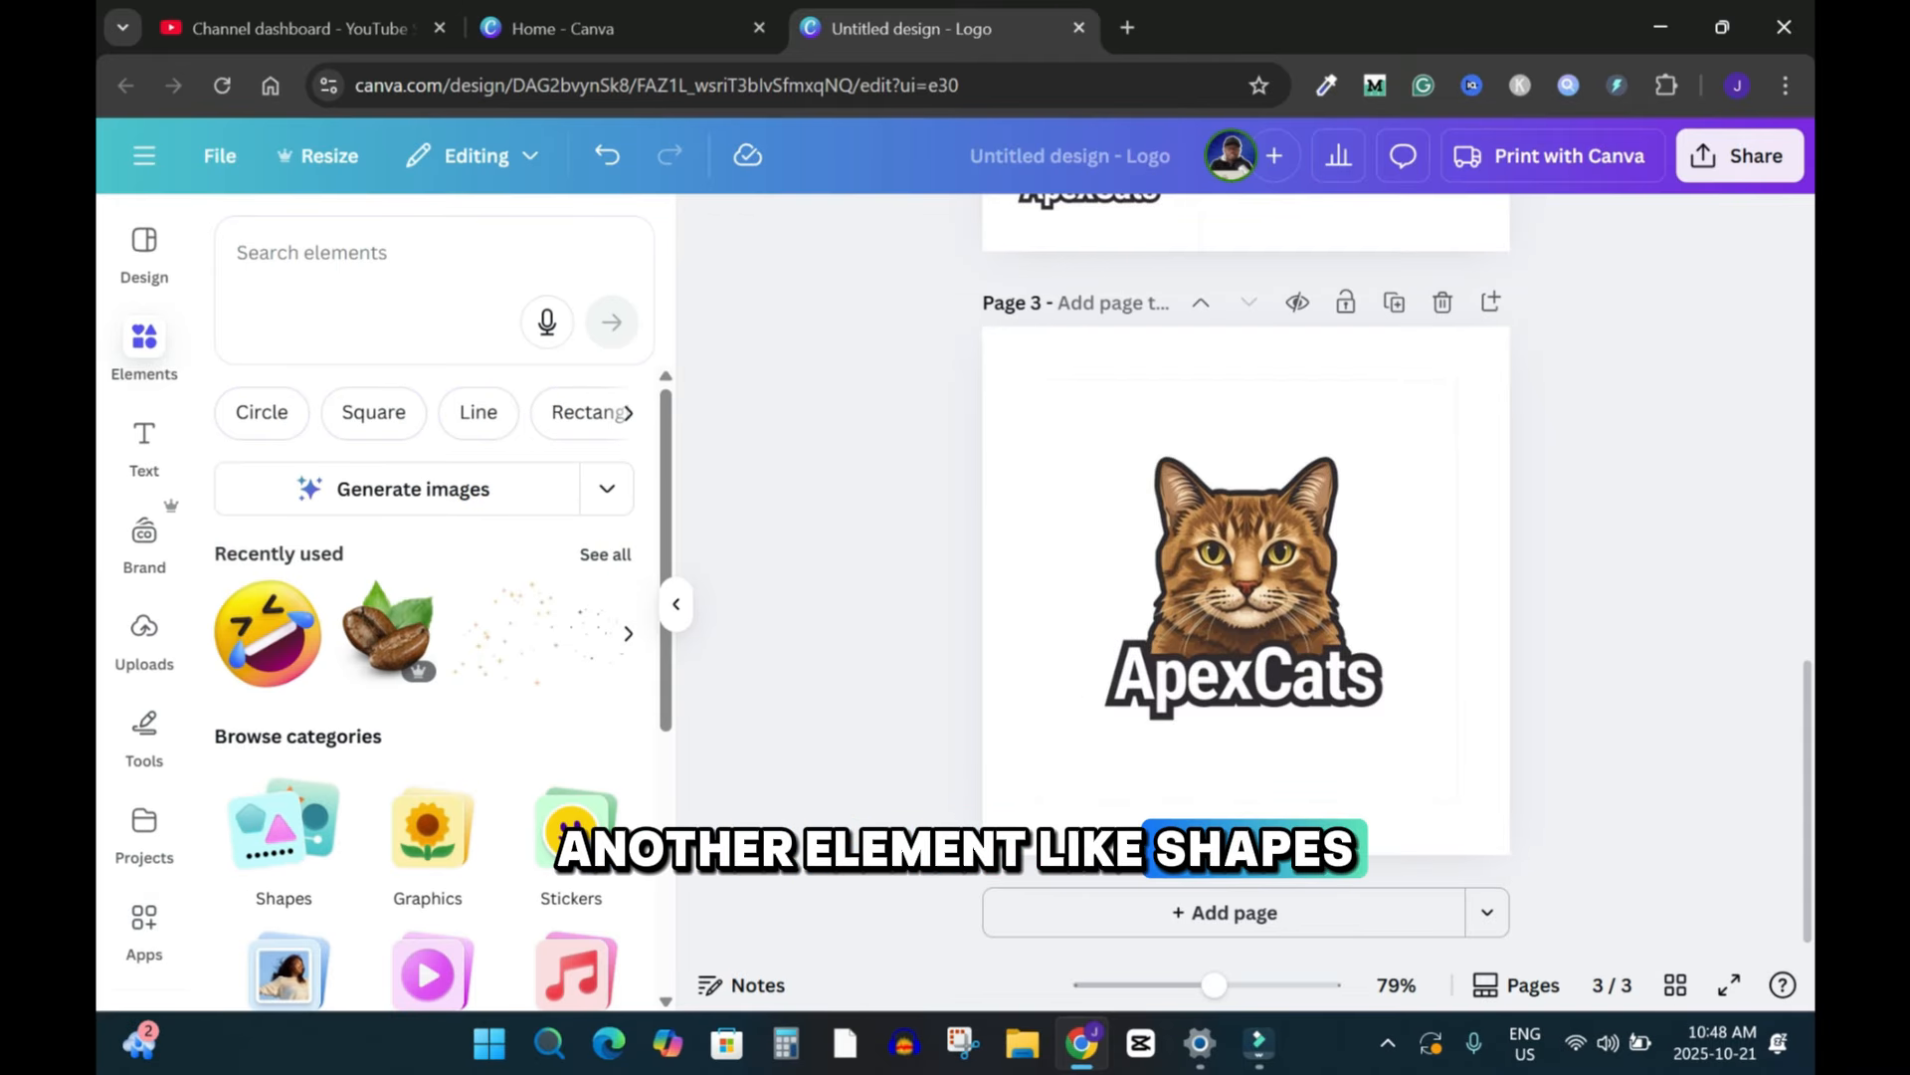
{"action": "left_click", "coordinate": [284, 831]}
{"action": "left_click", "coordinate": [238, 232]}
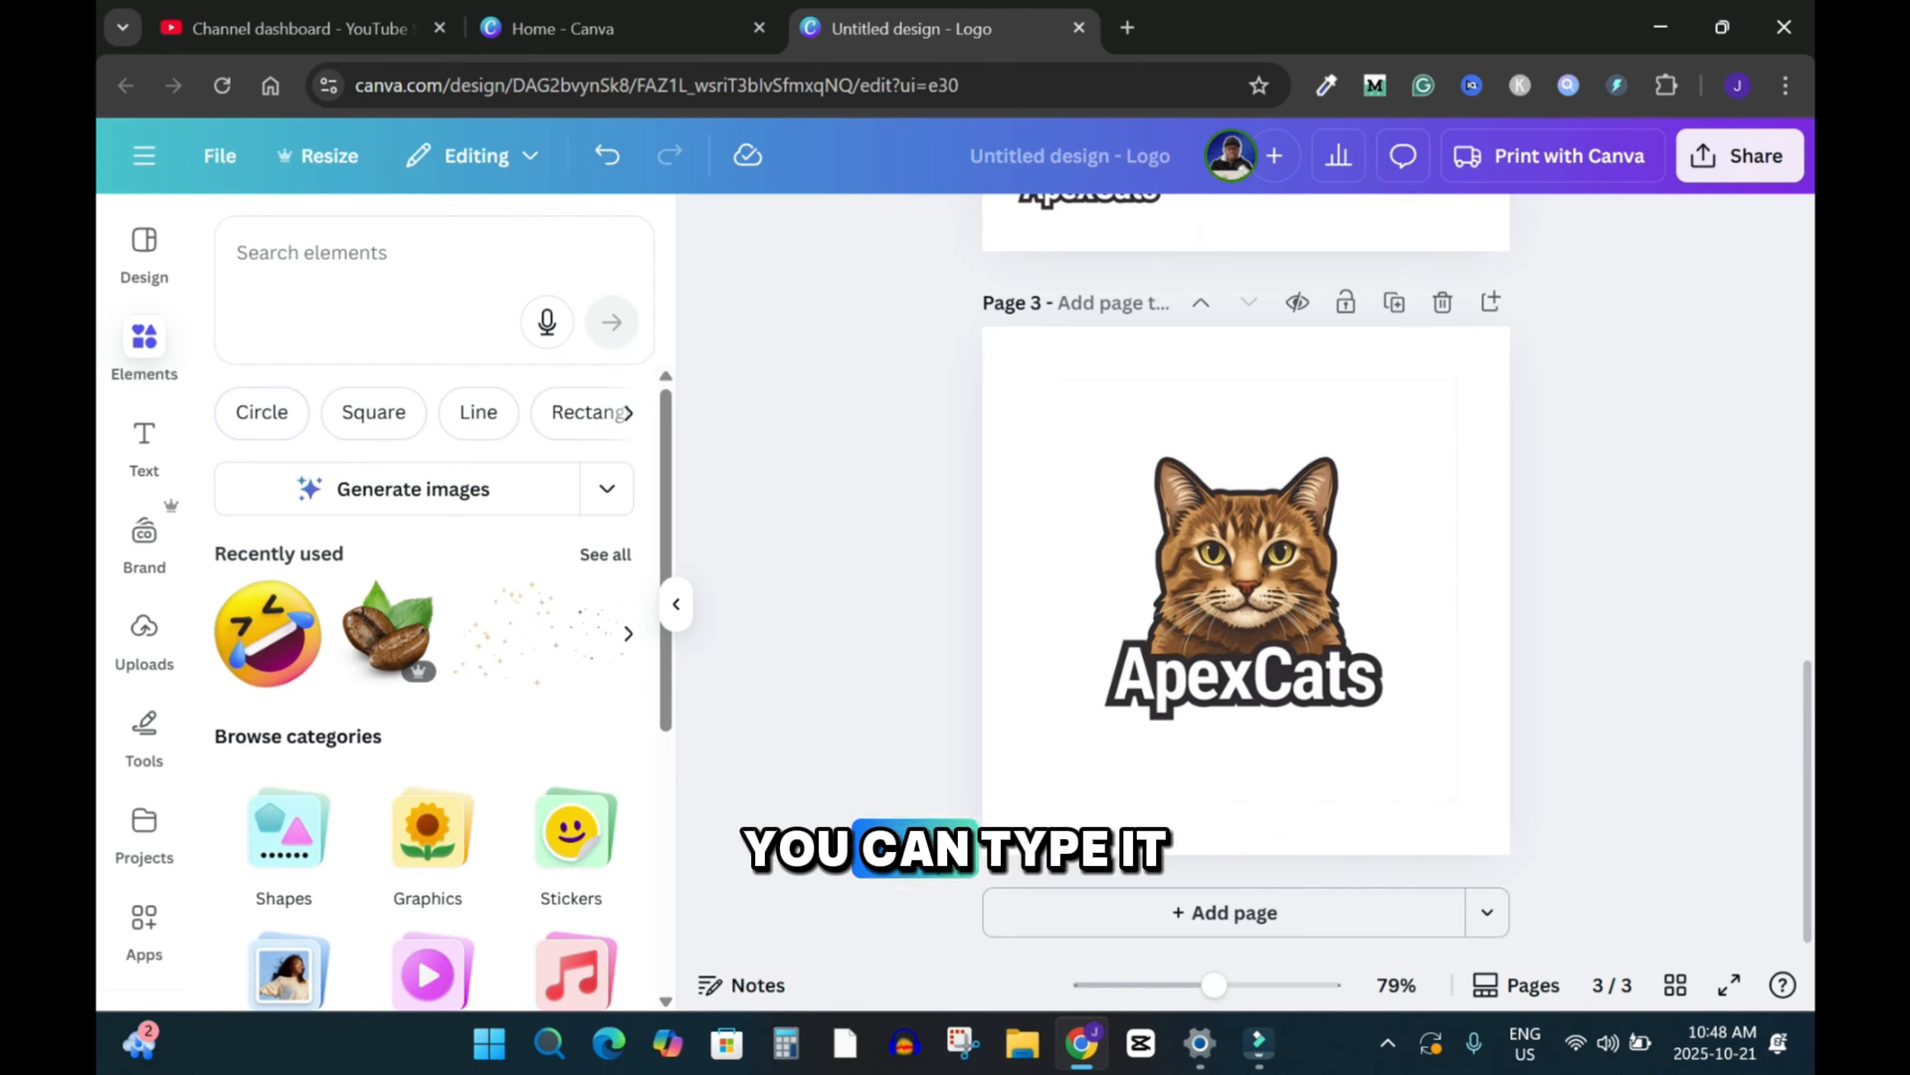
{"action": "left_click", "coordinate": [398, 252]}
{"action": "type", "text": "circl"}
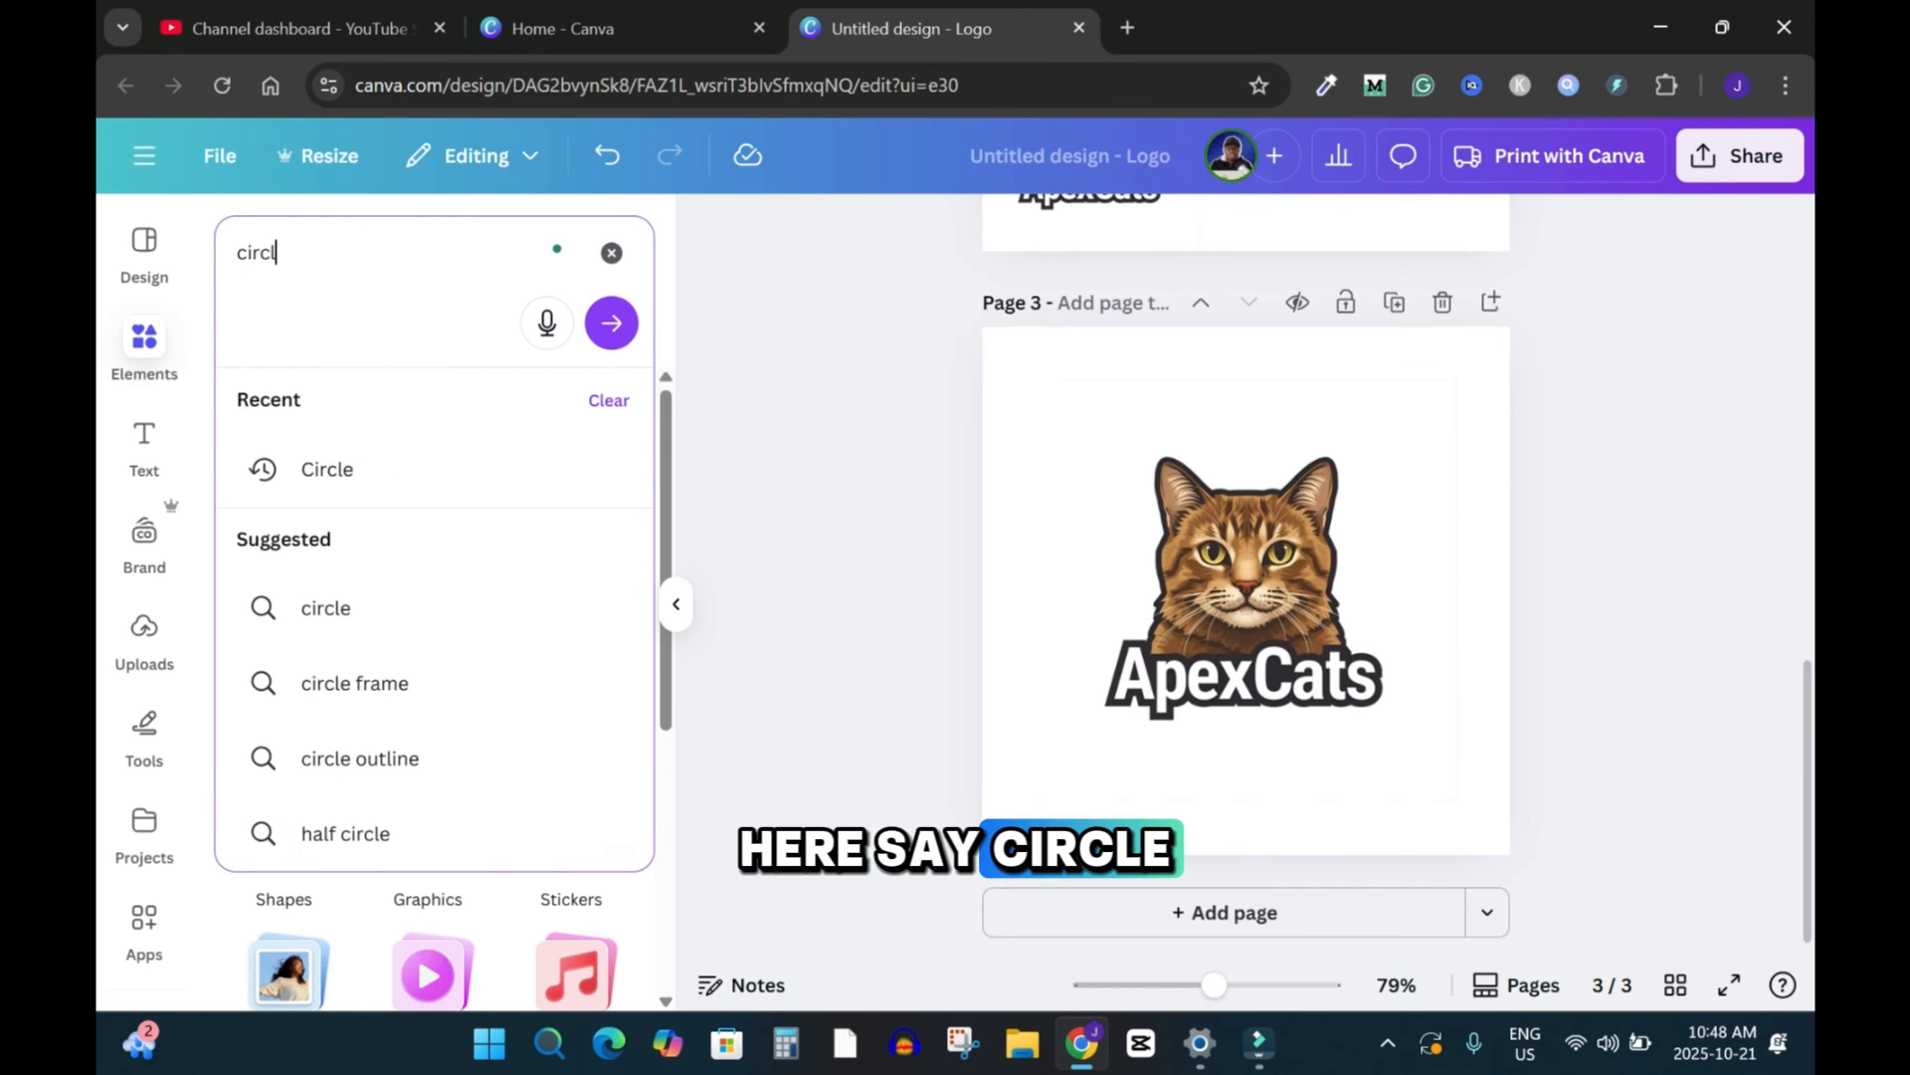
{"action": "left_click", "coordinate": [327, 469]}
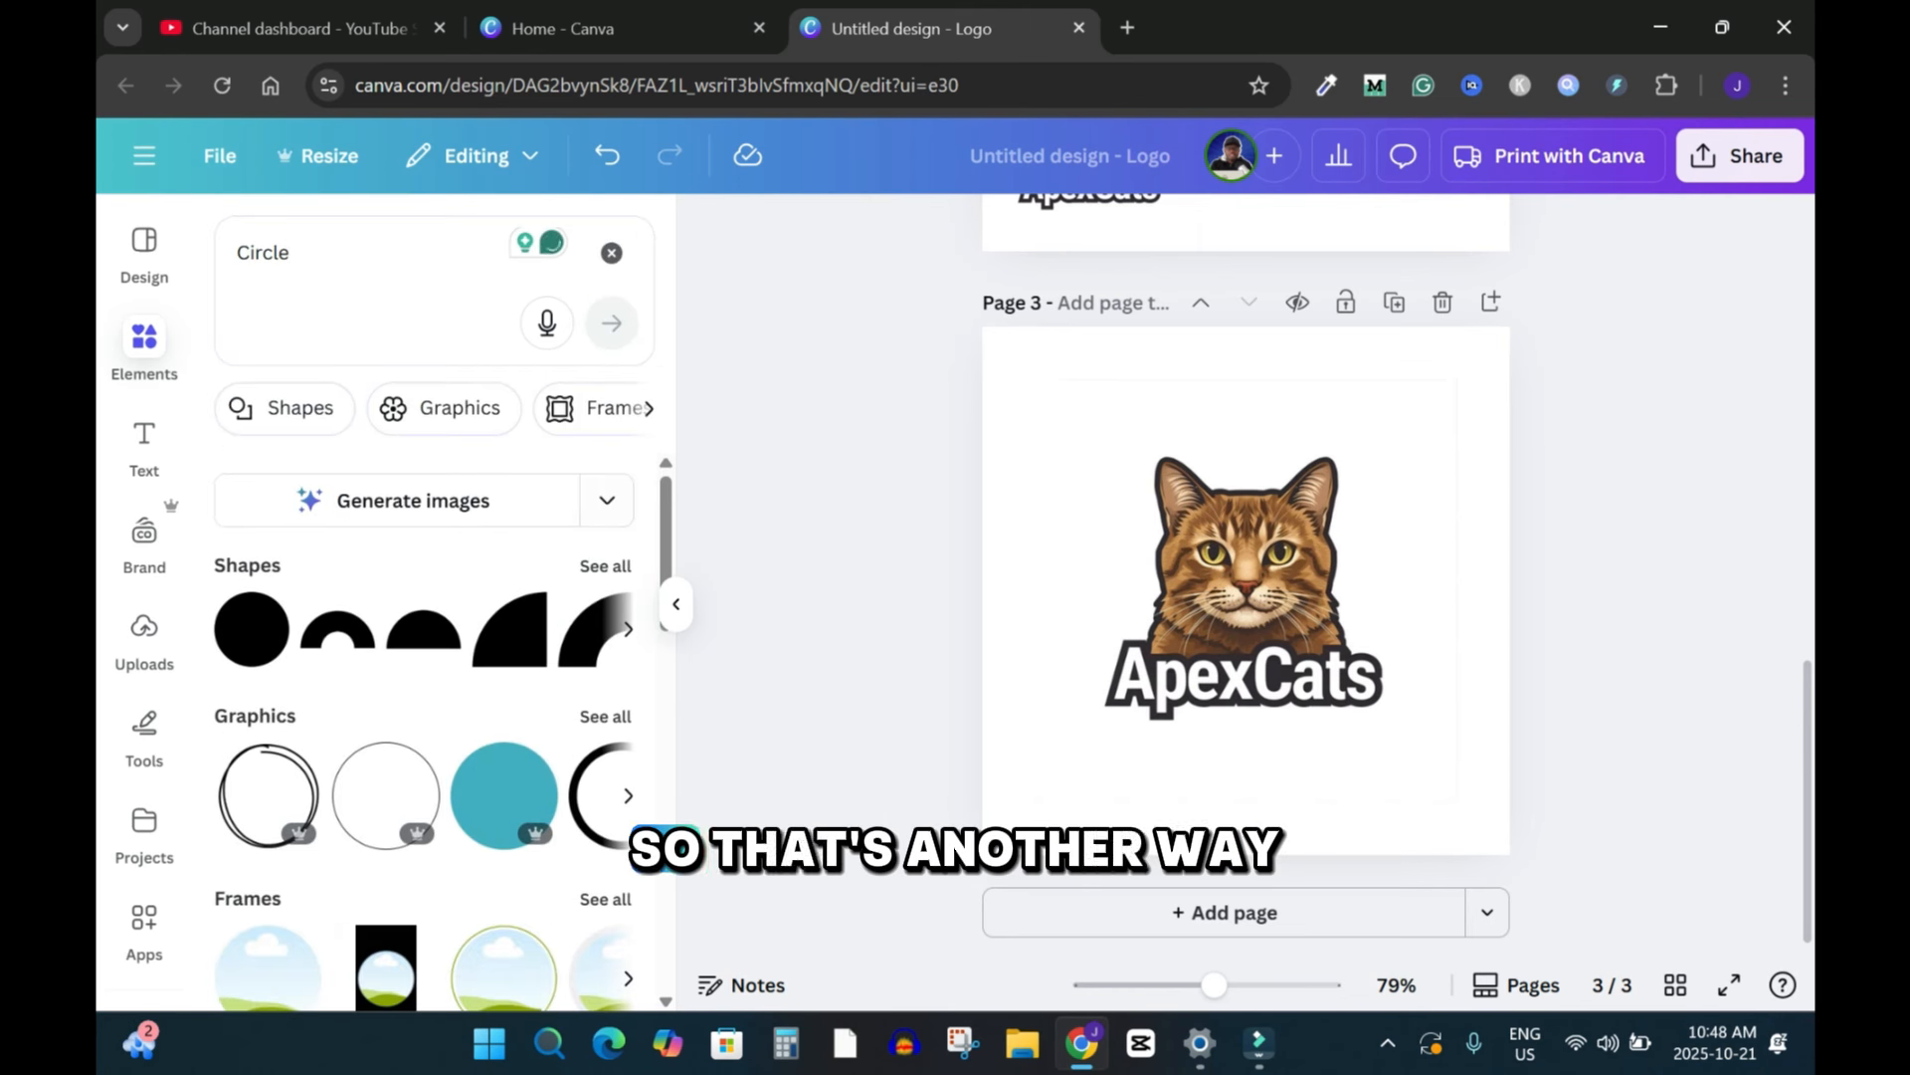
{"action": "scroll", "coordinate": [423, 697], "scroll_direction": "down", "scroll_amount": 3}
{"action": "scroll", "coordinate": [423, 696], "scroll_direction": "up", "scroll_amount": 1}
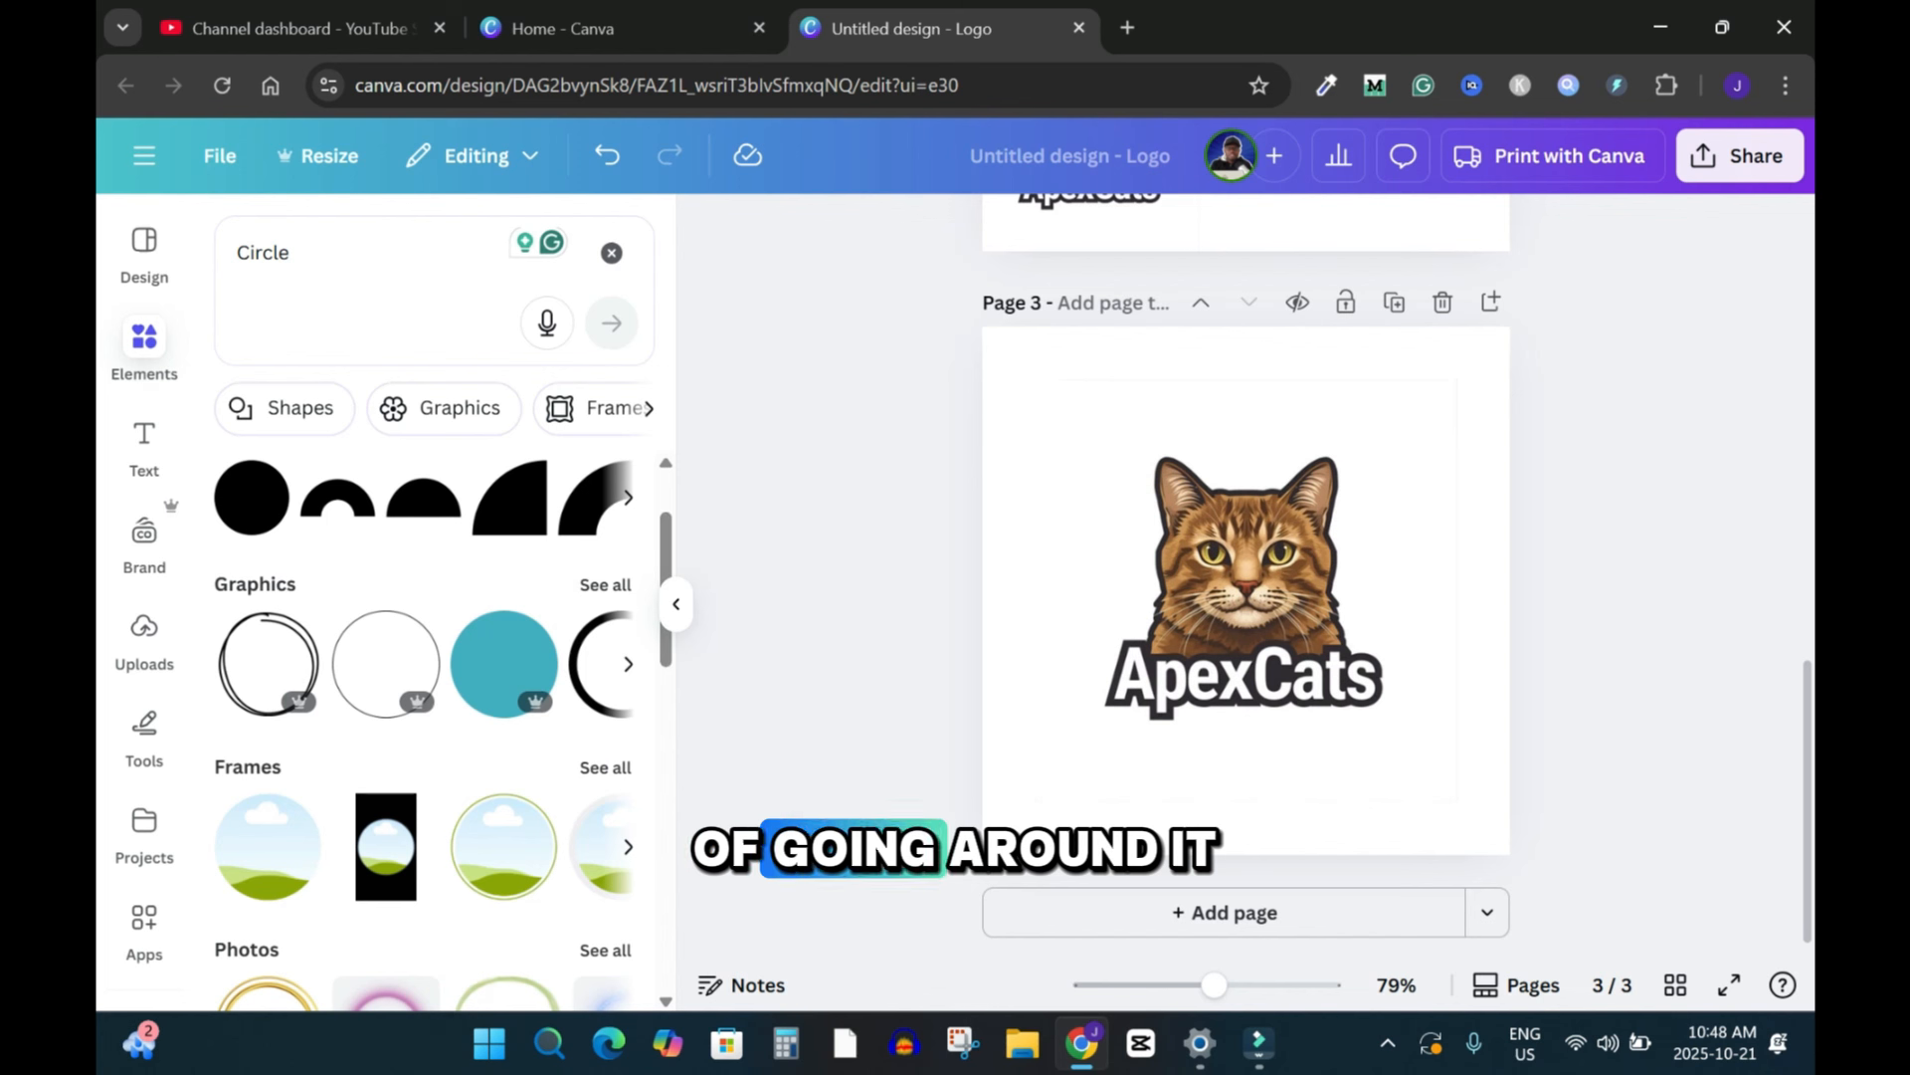
{"action": "left_click", "coordinate": [605, 585]}
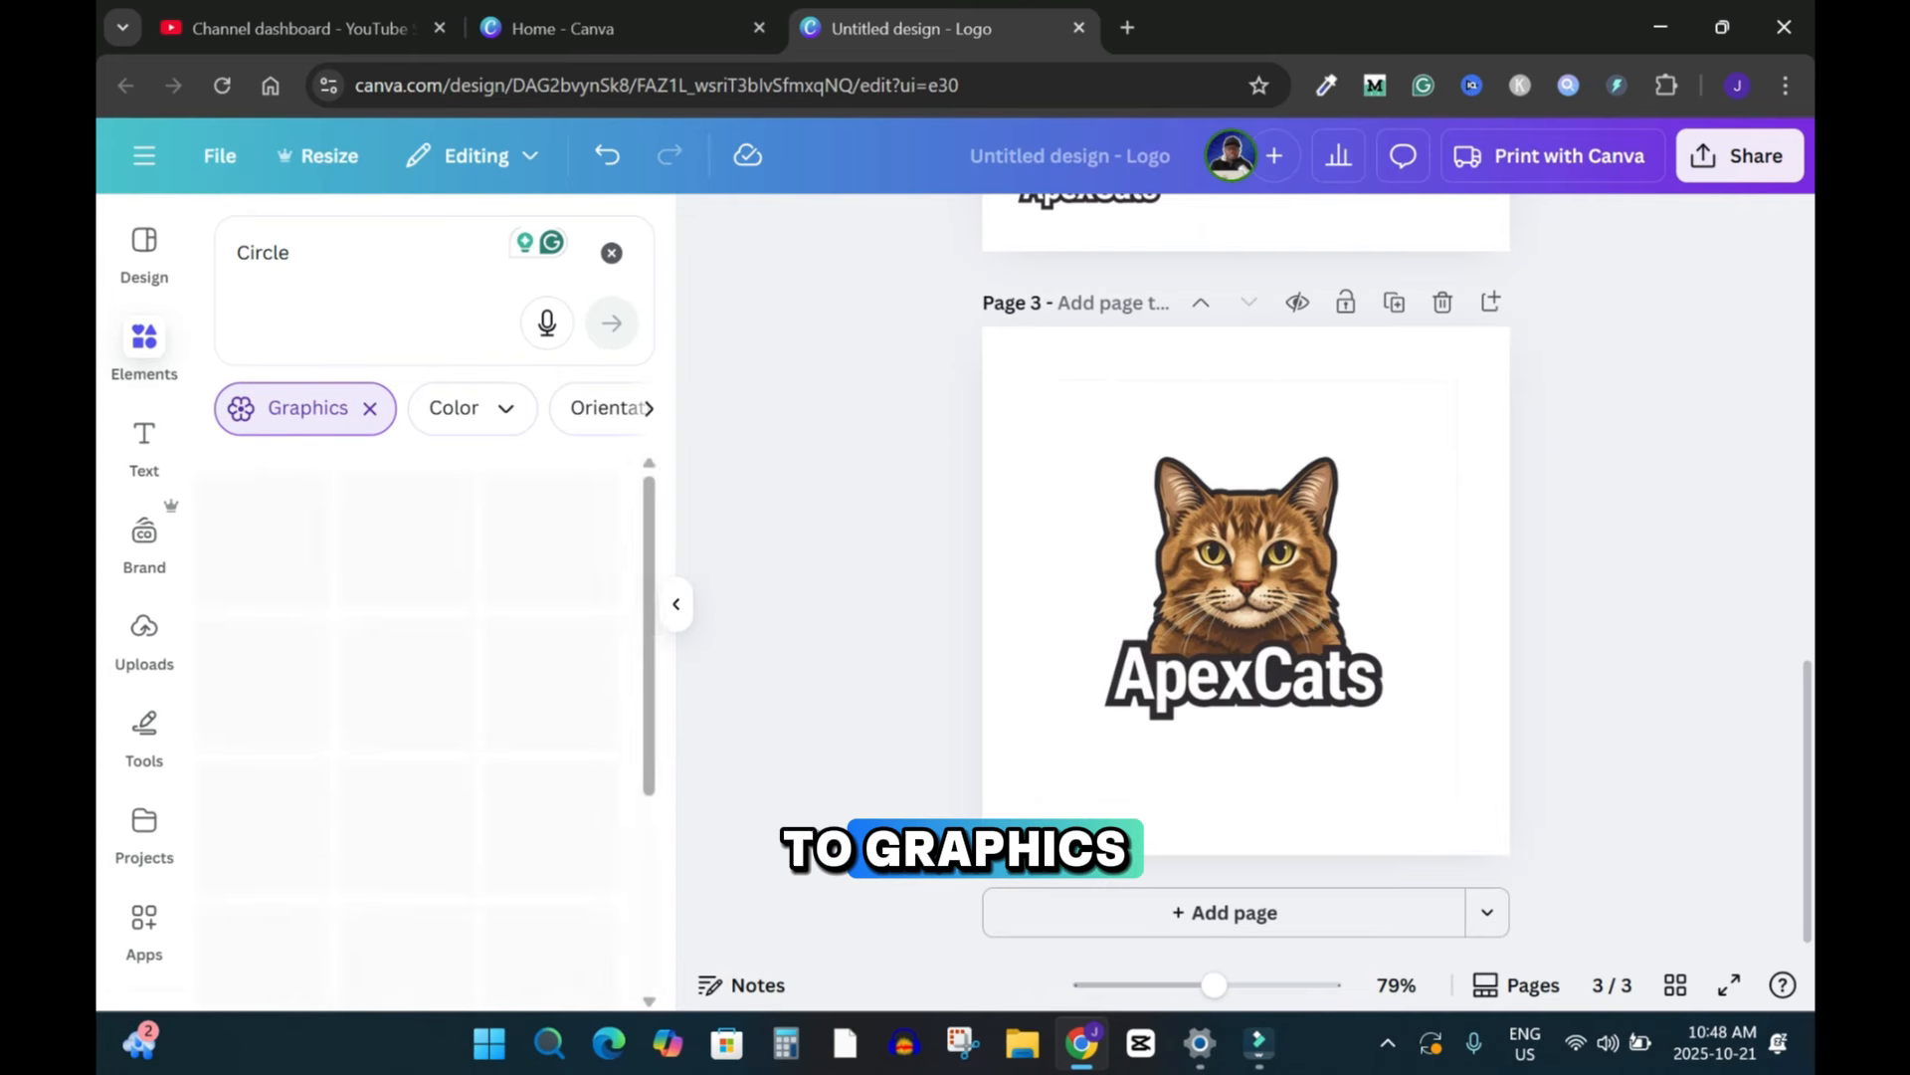
{"action": "left_click", "coordinate": [280, 684]}
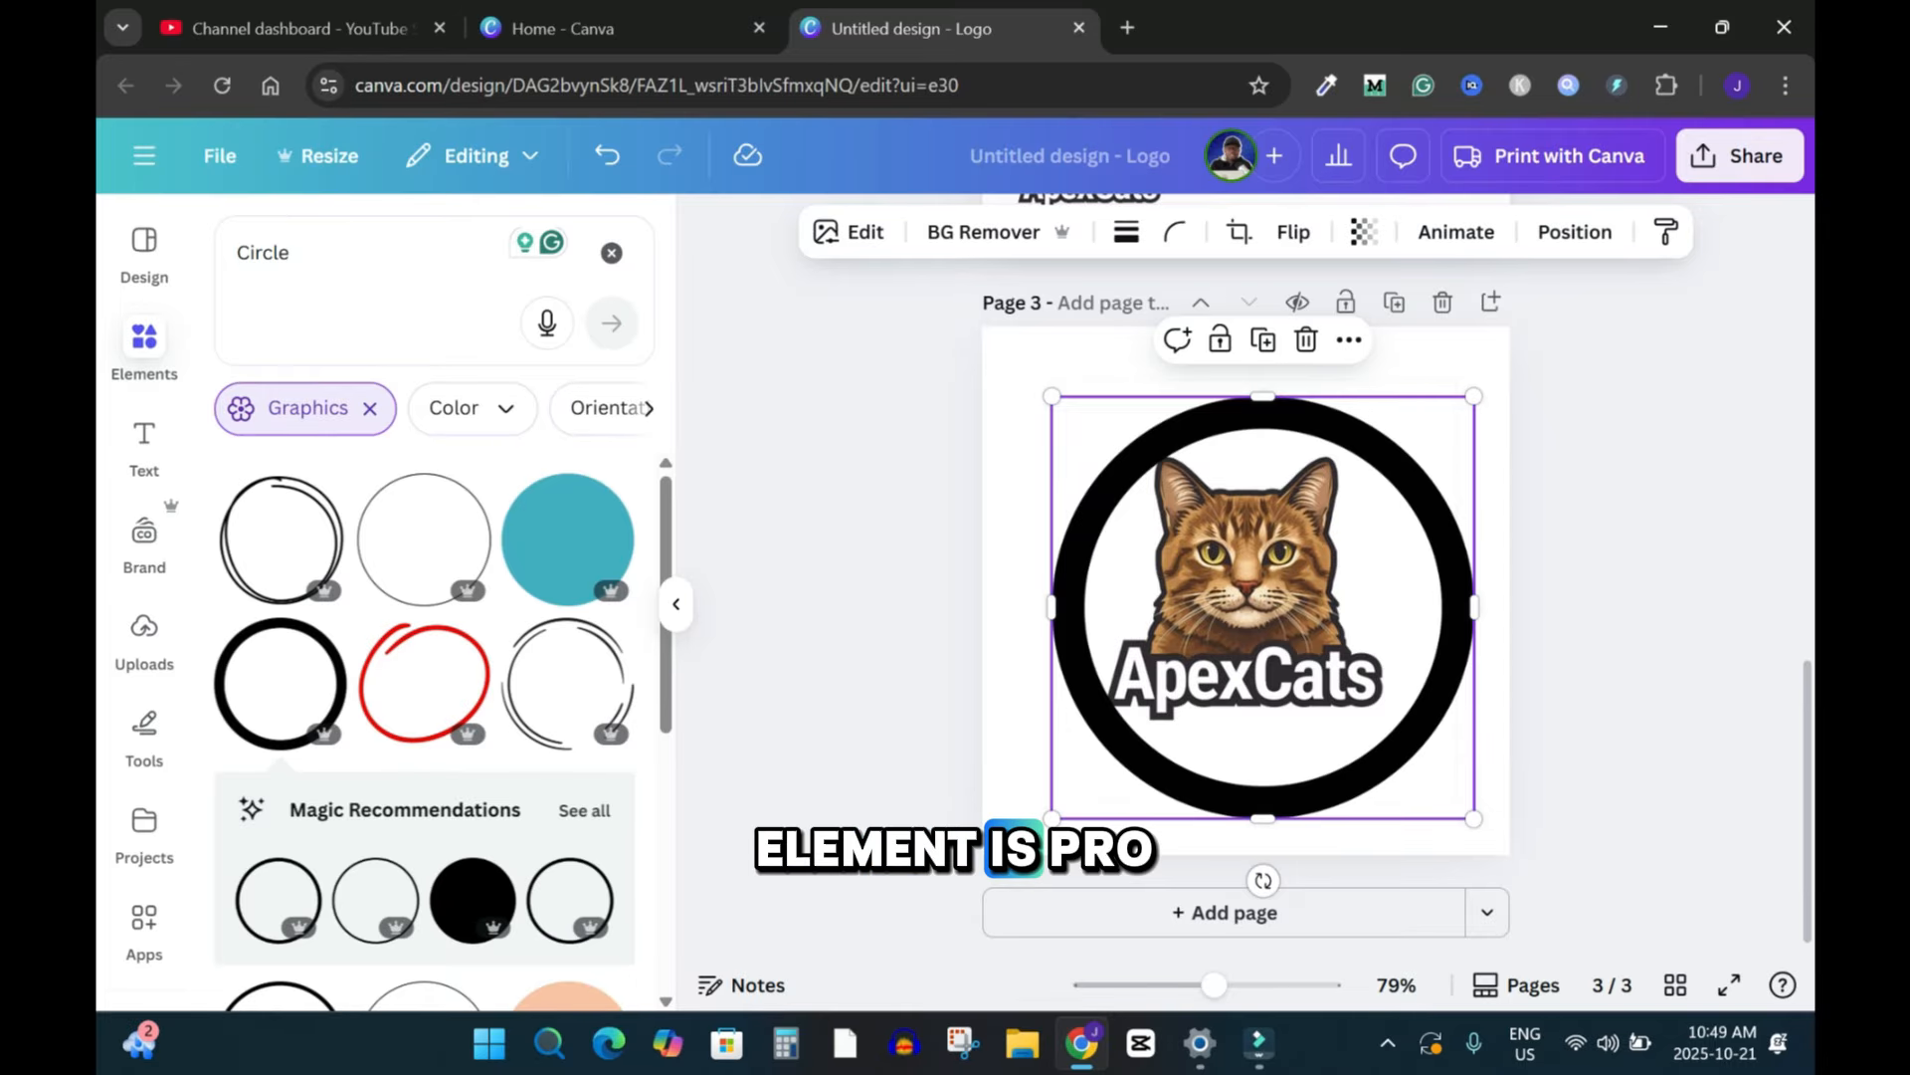
{"action": "left_click_drag", "start_coordinate": [1263, 607], "coordinate": [1247, 590]}
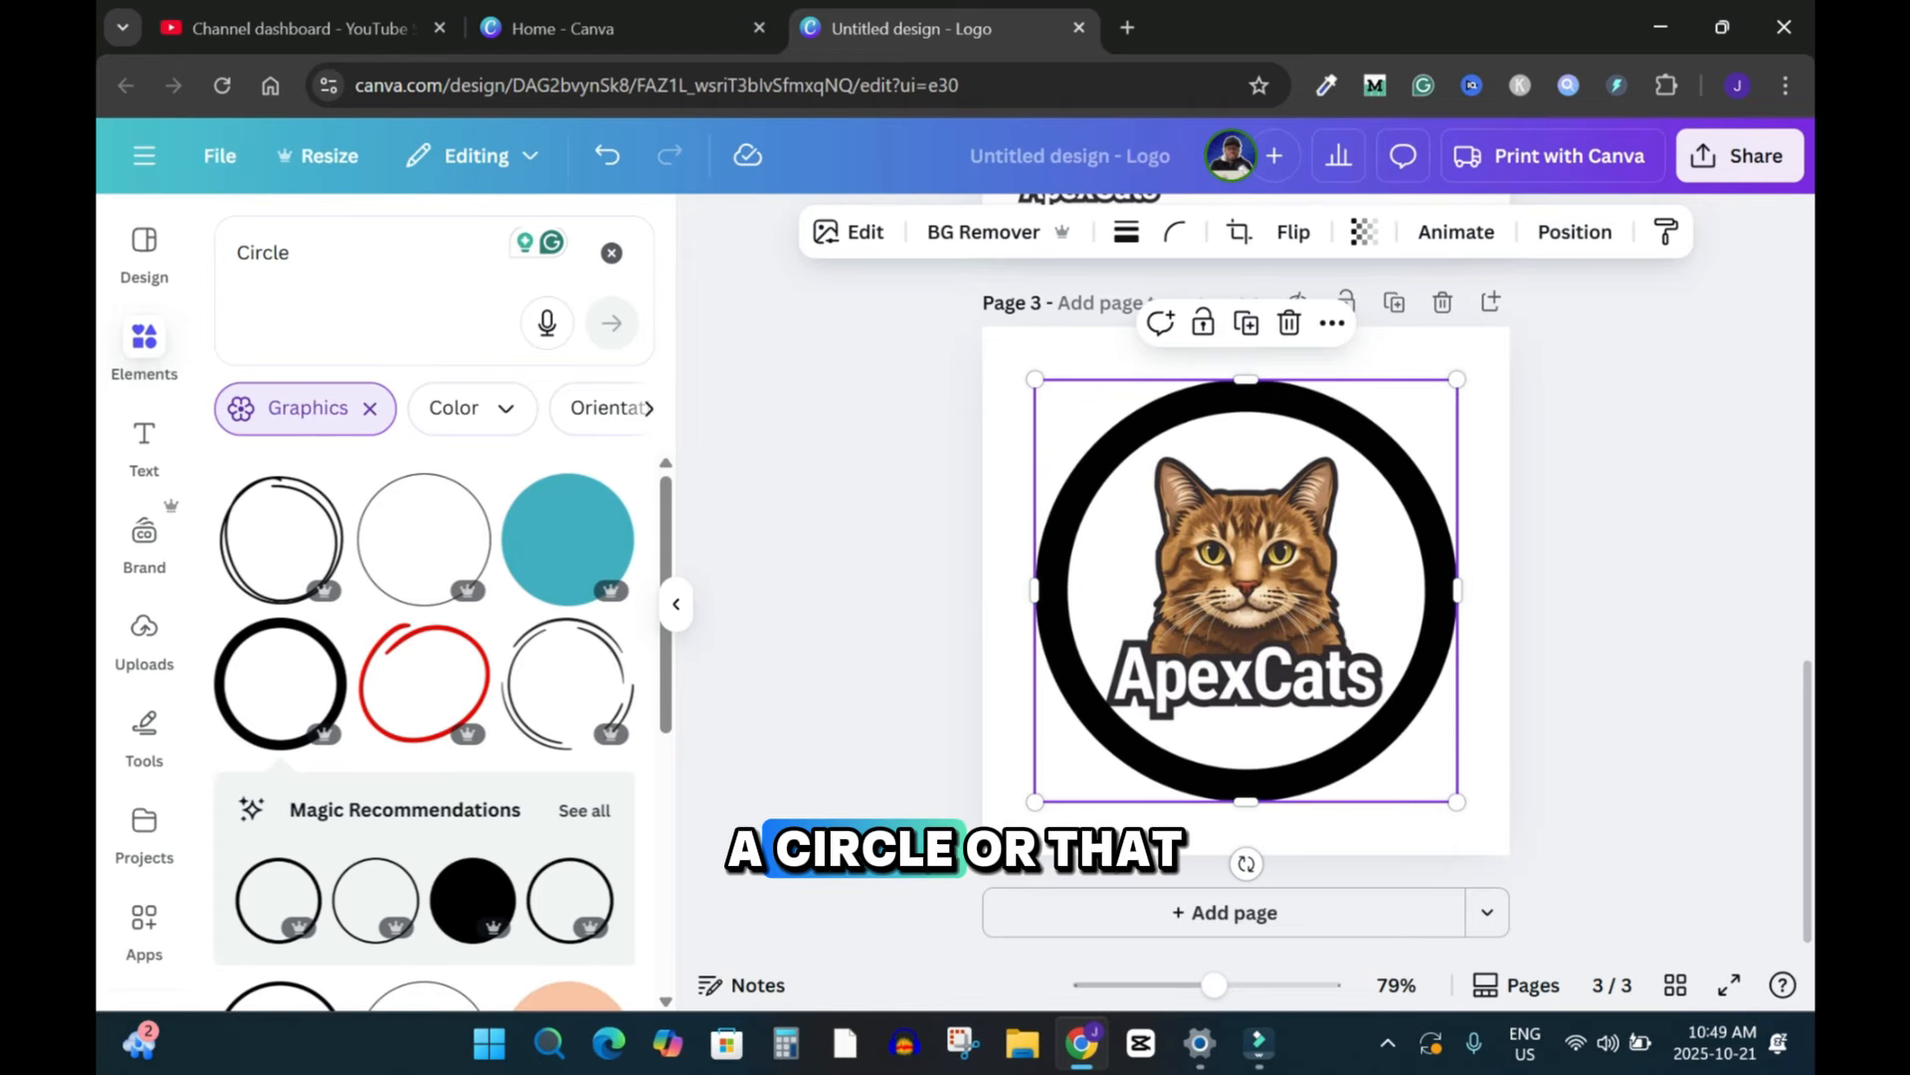
Step: Replace the thick ring with a thinner black circle and resize it to surround the cat logo
{"action": "scroll", "coordinate": [424, 731], "scroll_direction": "down", "scroll_amount": 3}
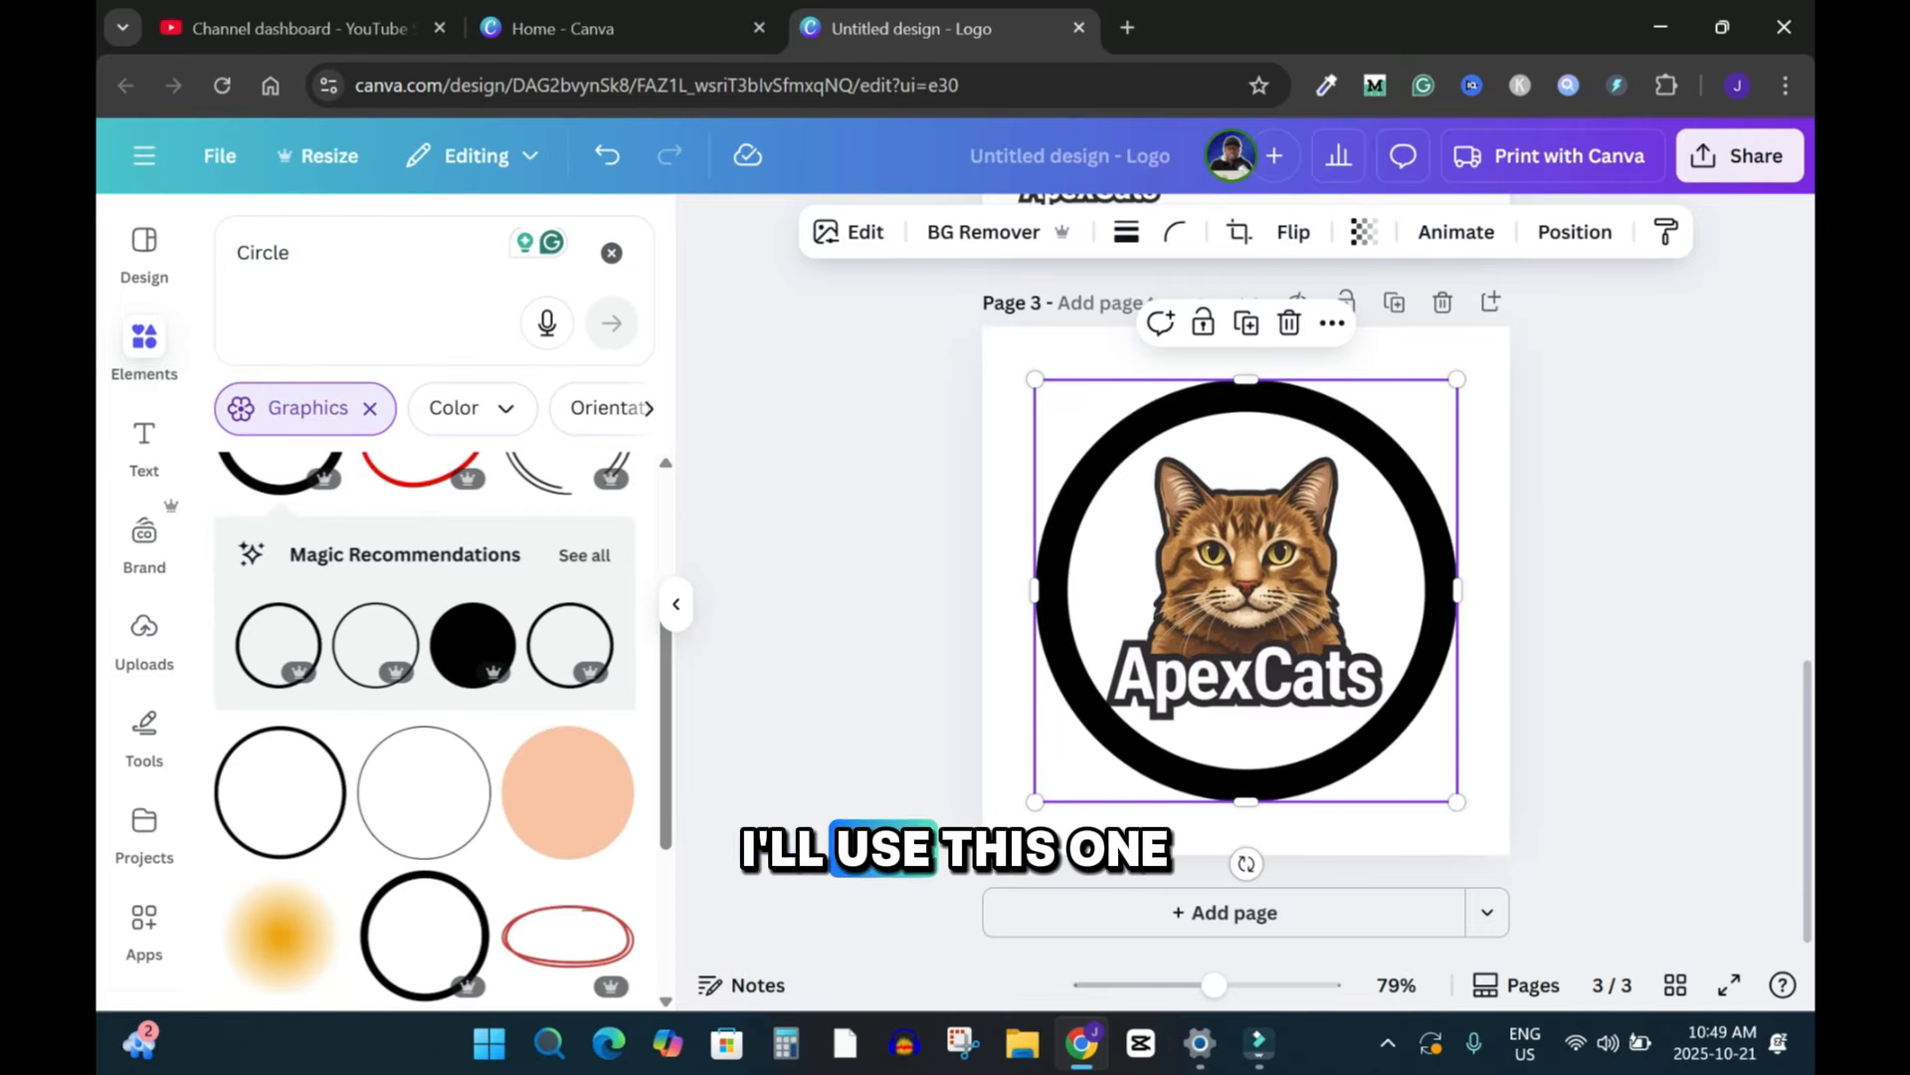
{"action": "key", "text": "Delete"}
{"action": "left_click", "coordinate": [279, 792]}
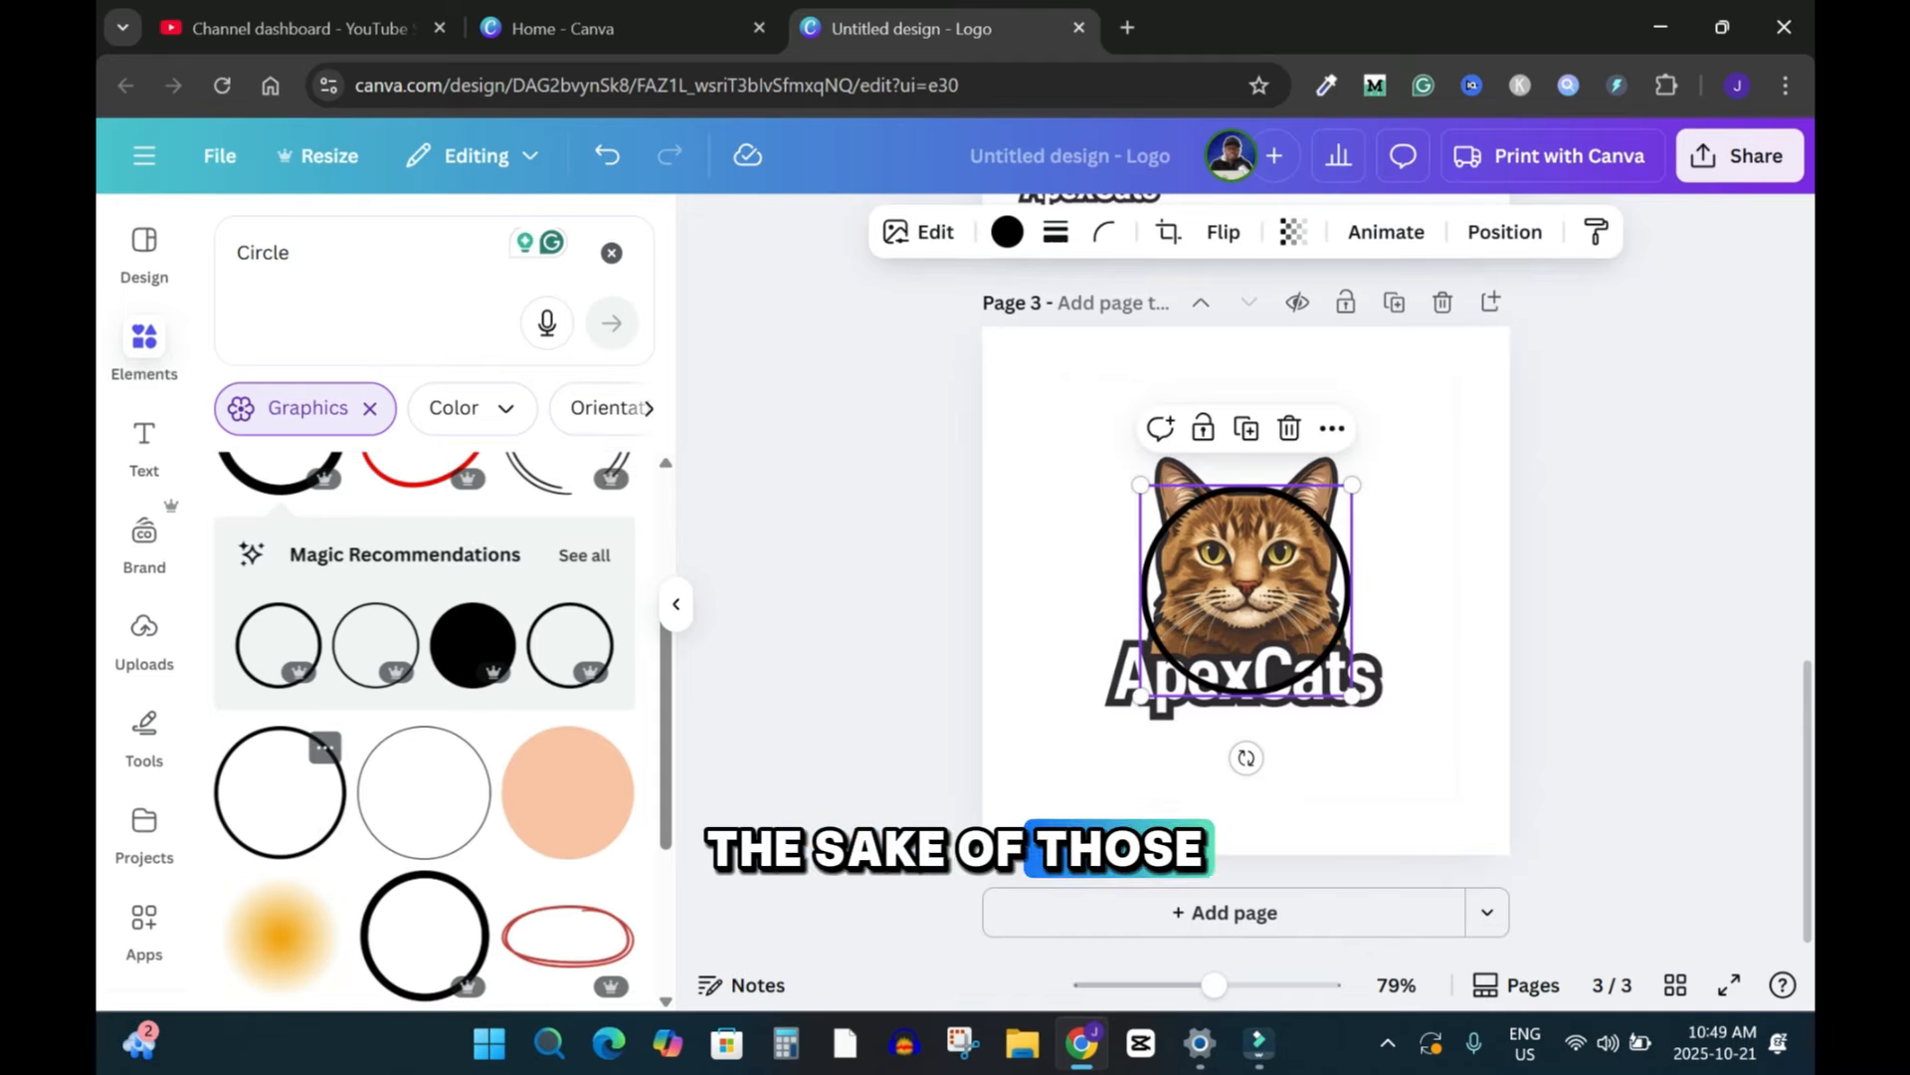
{"action": "left_click_drag", "start_coordinate": [1140, 485], "coordinate": [1036, 379]}
{"action": "left_click_drag", "start_coordinate": [1352, 696], "coordinate": [1456, 801]}
{"action": "key", "text": "Escape"}
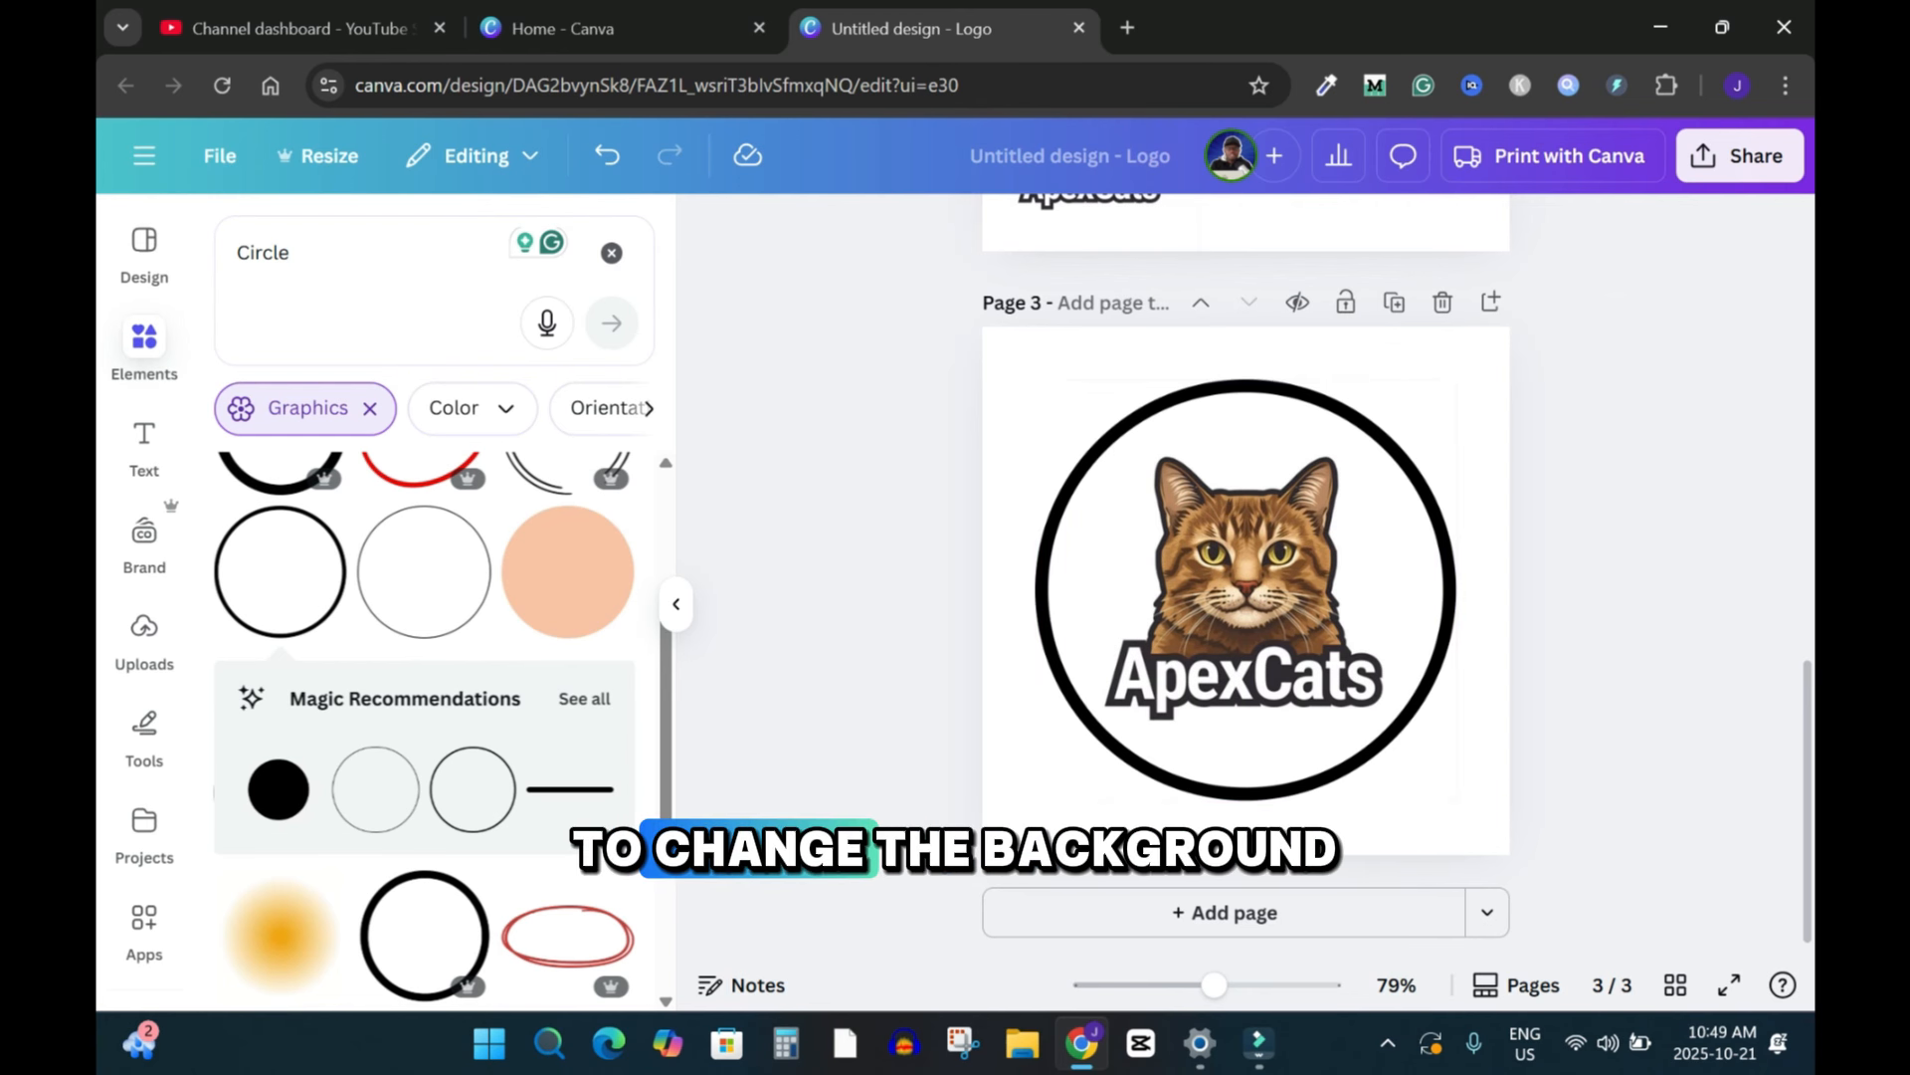
Step: Set page 3's background to a warm brown gradient from the default gradient colours
{"action": "left_click", "coordinate": [1244, 350]}
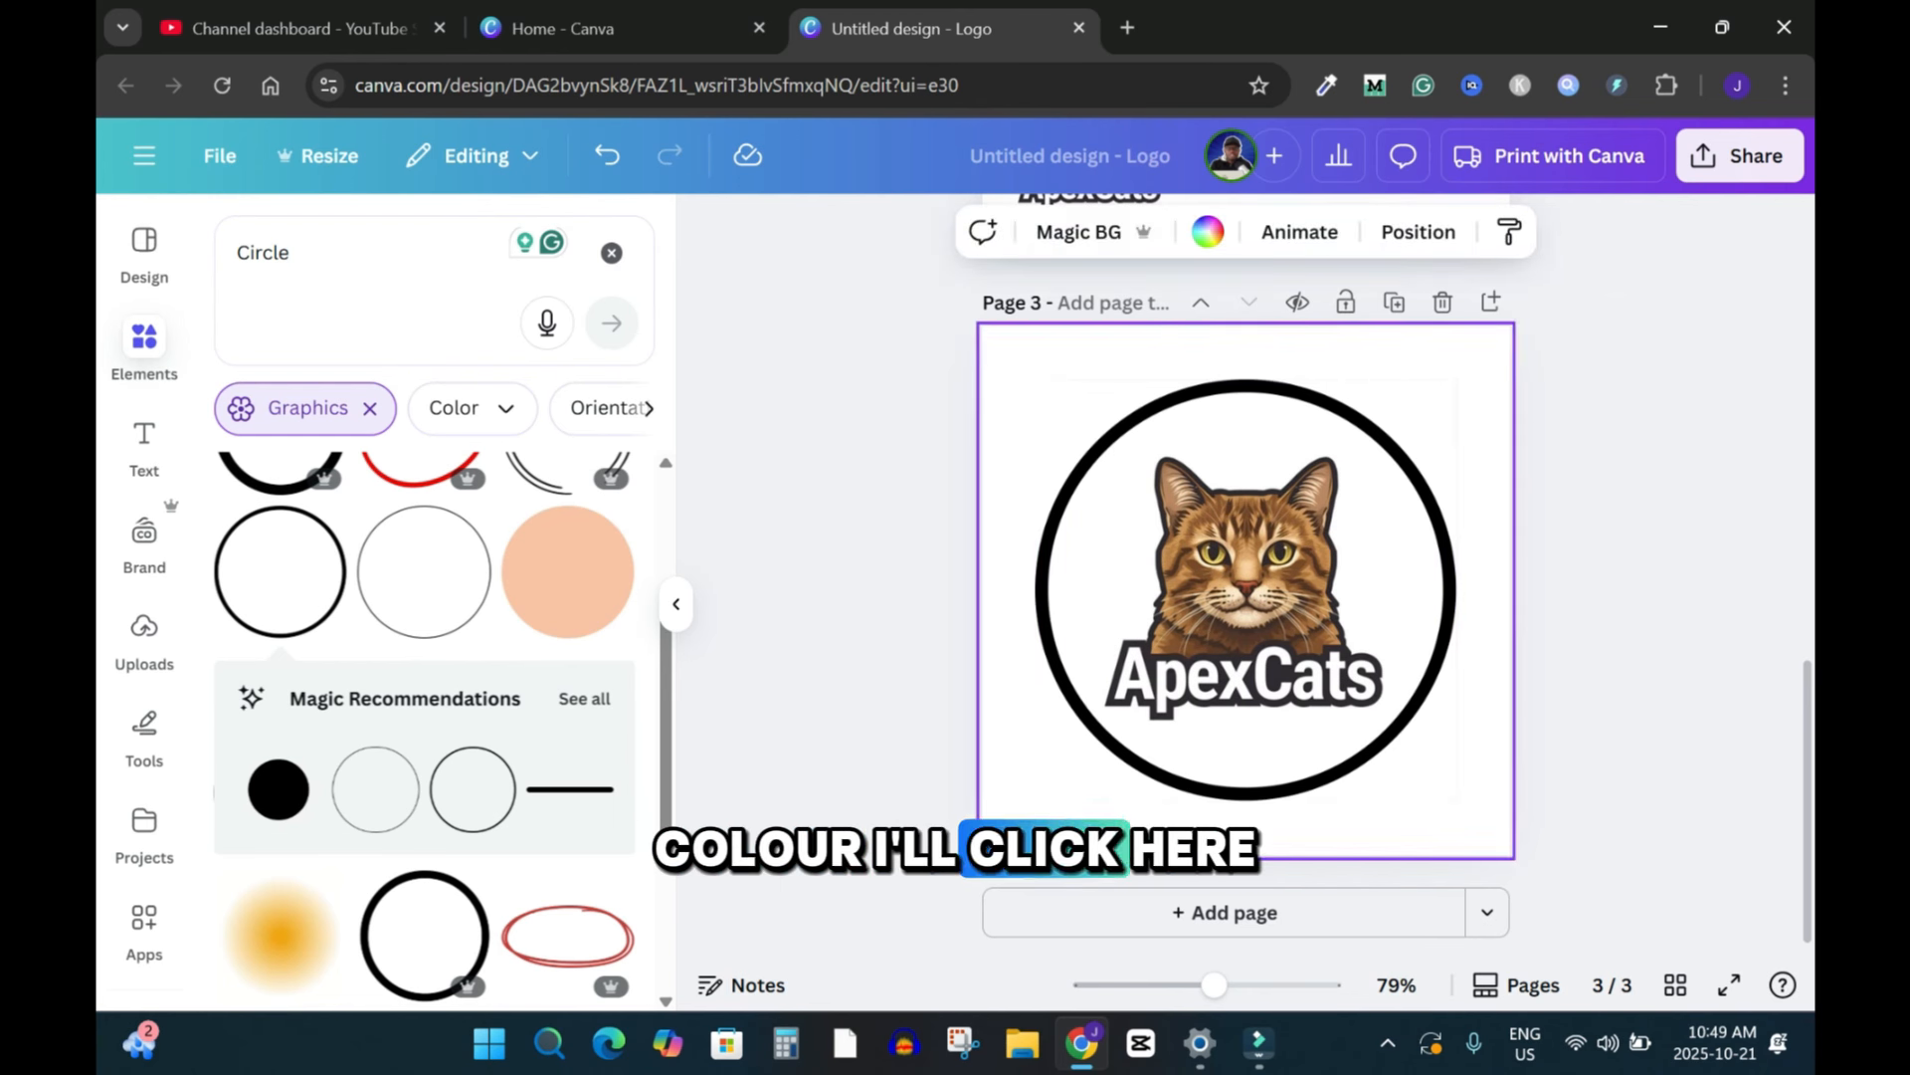
{"action": "left_click", "coordinate": [1206, 232]}
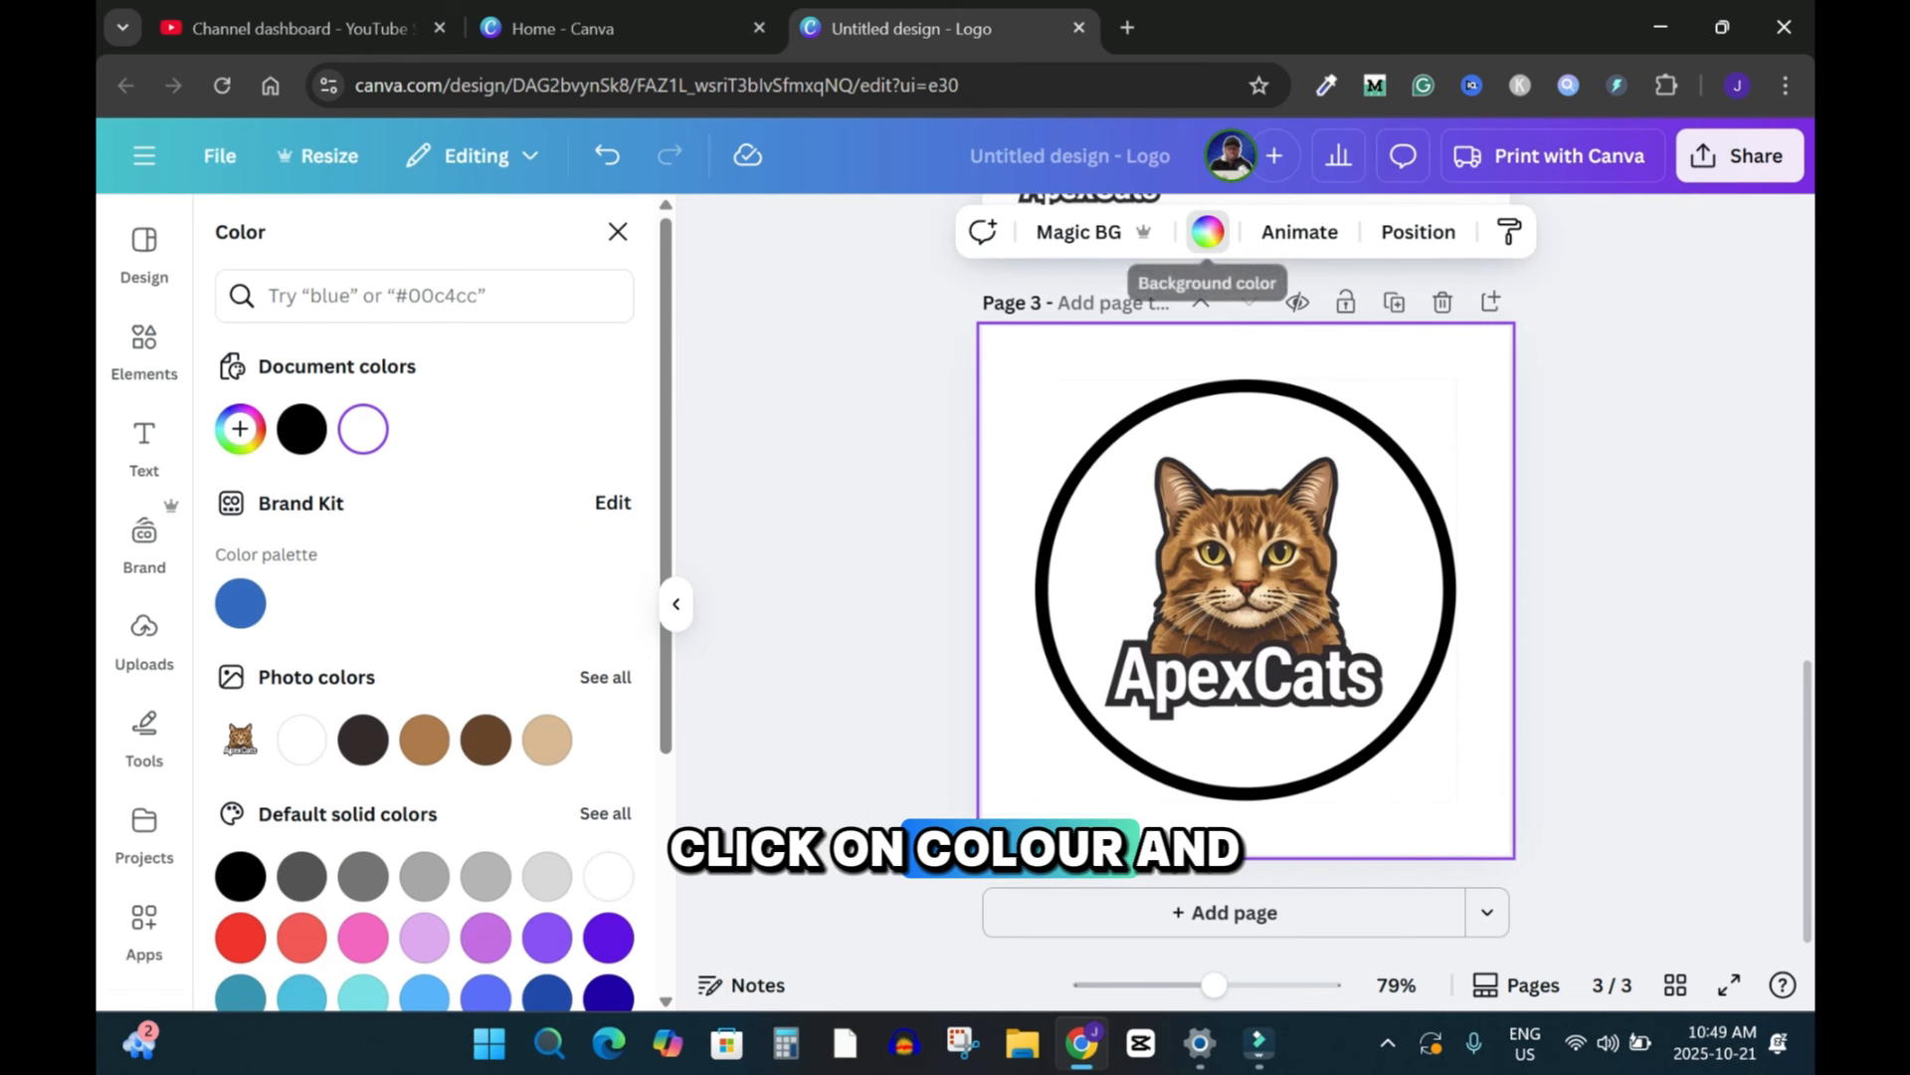
{"action": "scroll", "coordinate": [424, 597], "scroll_direction": "down", "scroll_amount": 5}
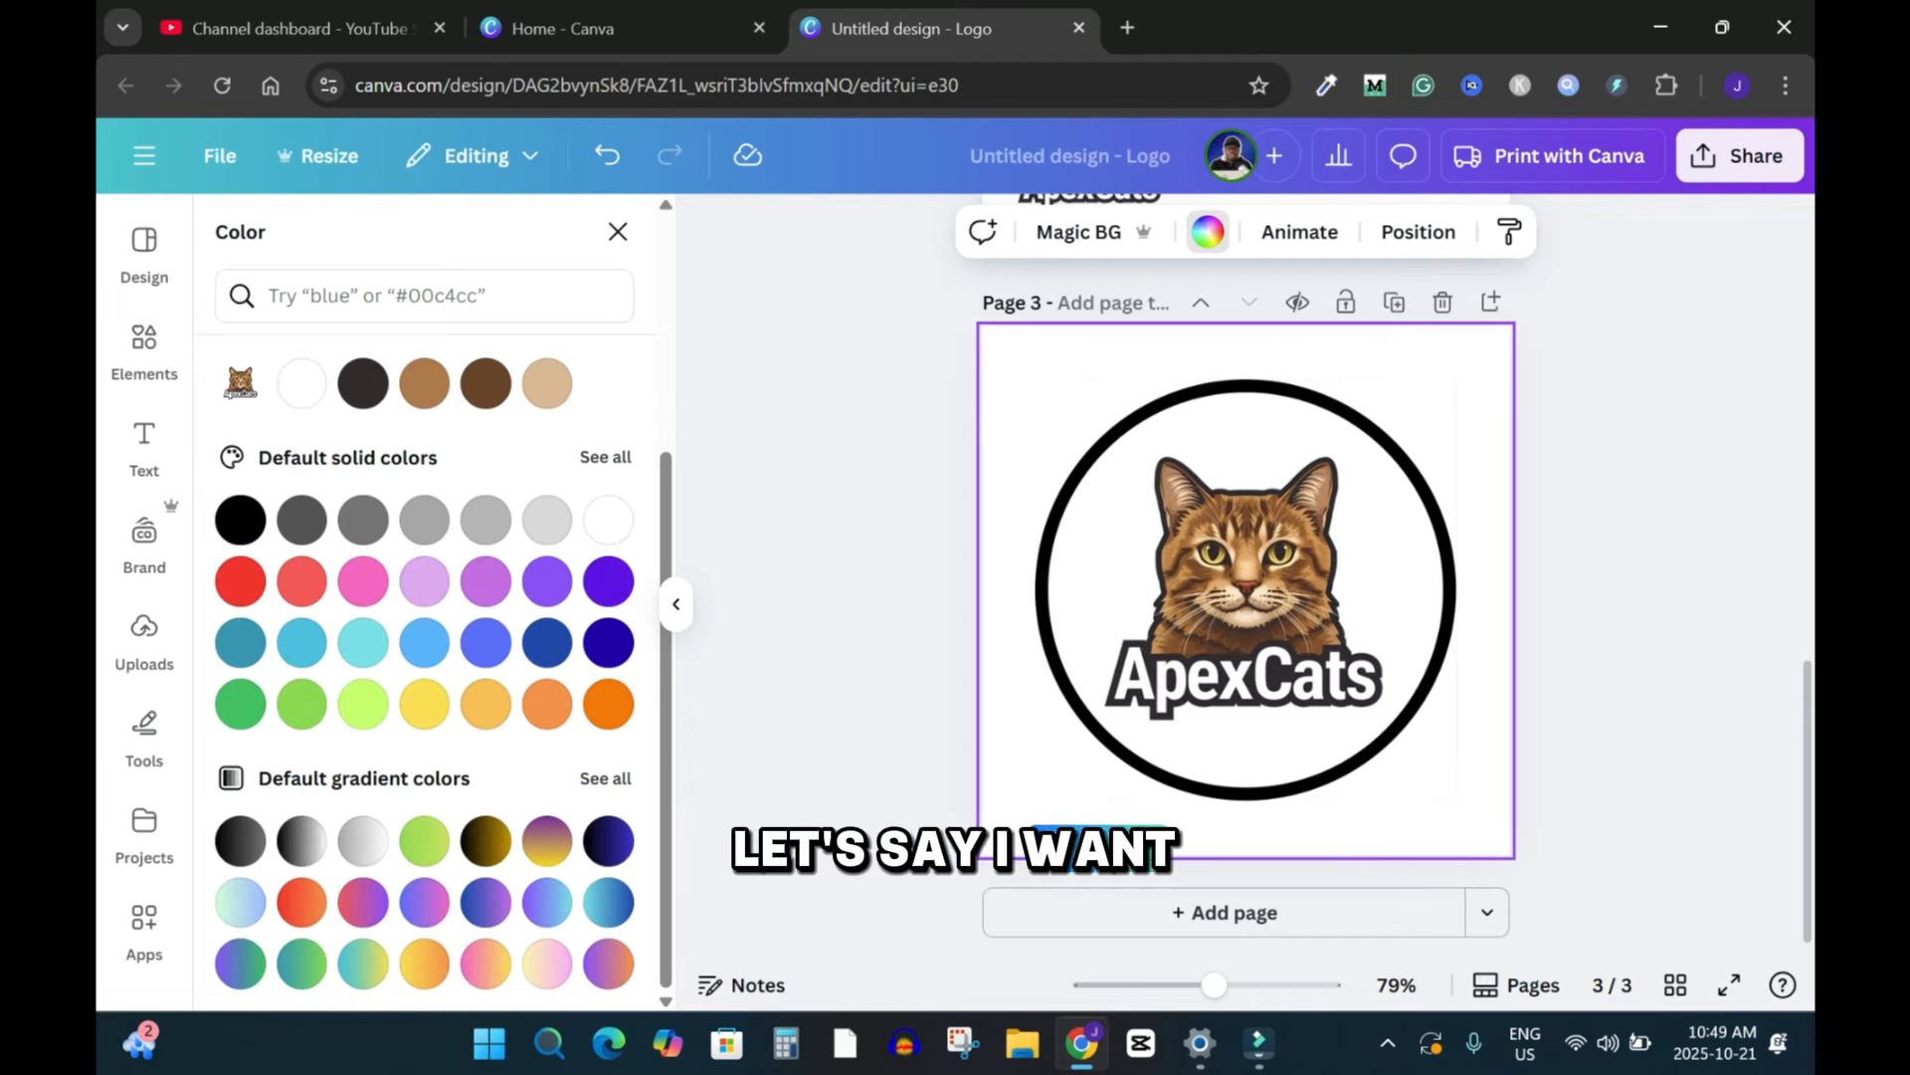
{"action": "left_click", "coordinate": [605, 778]}
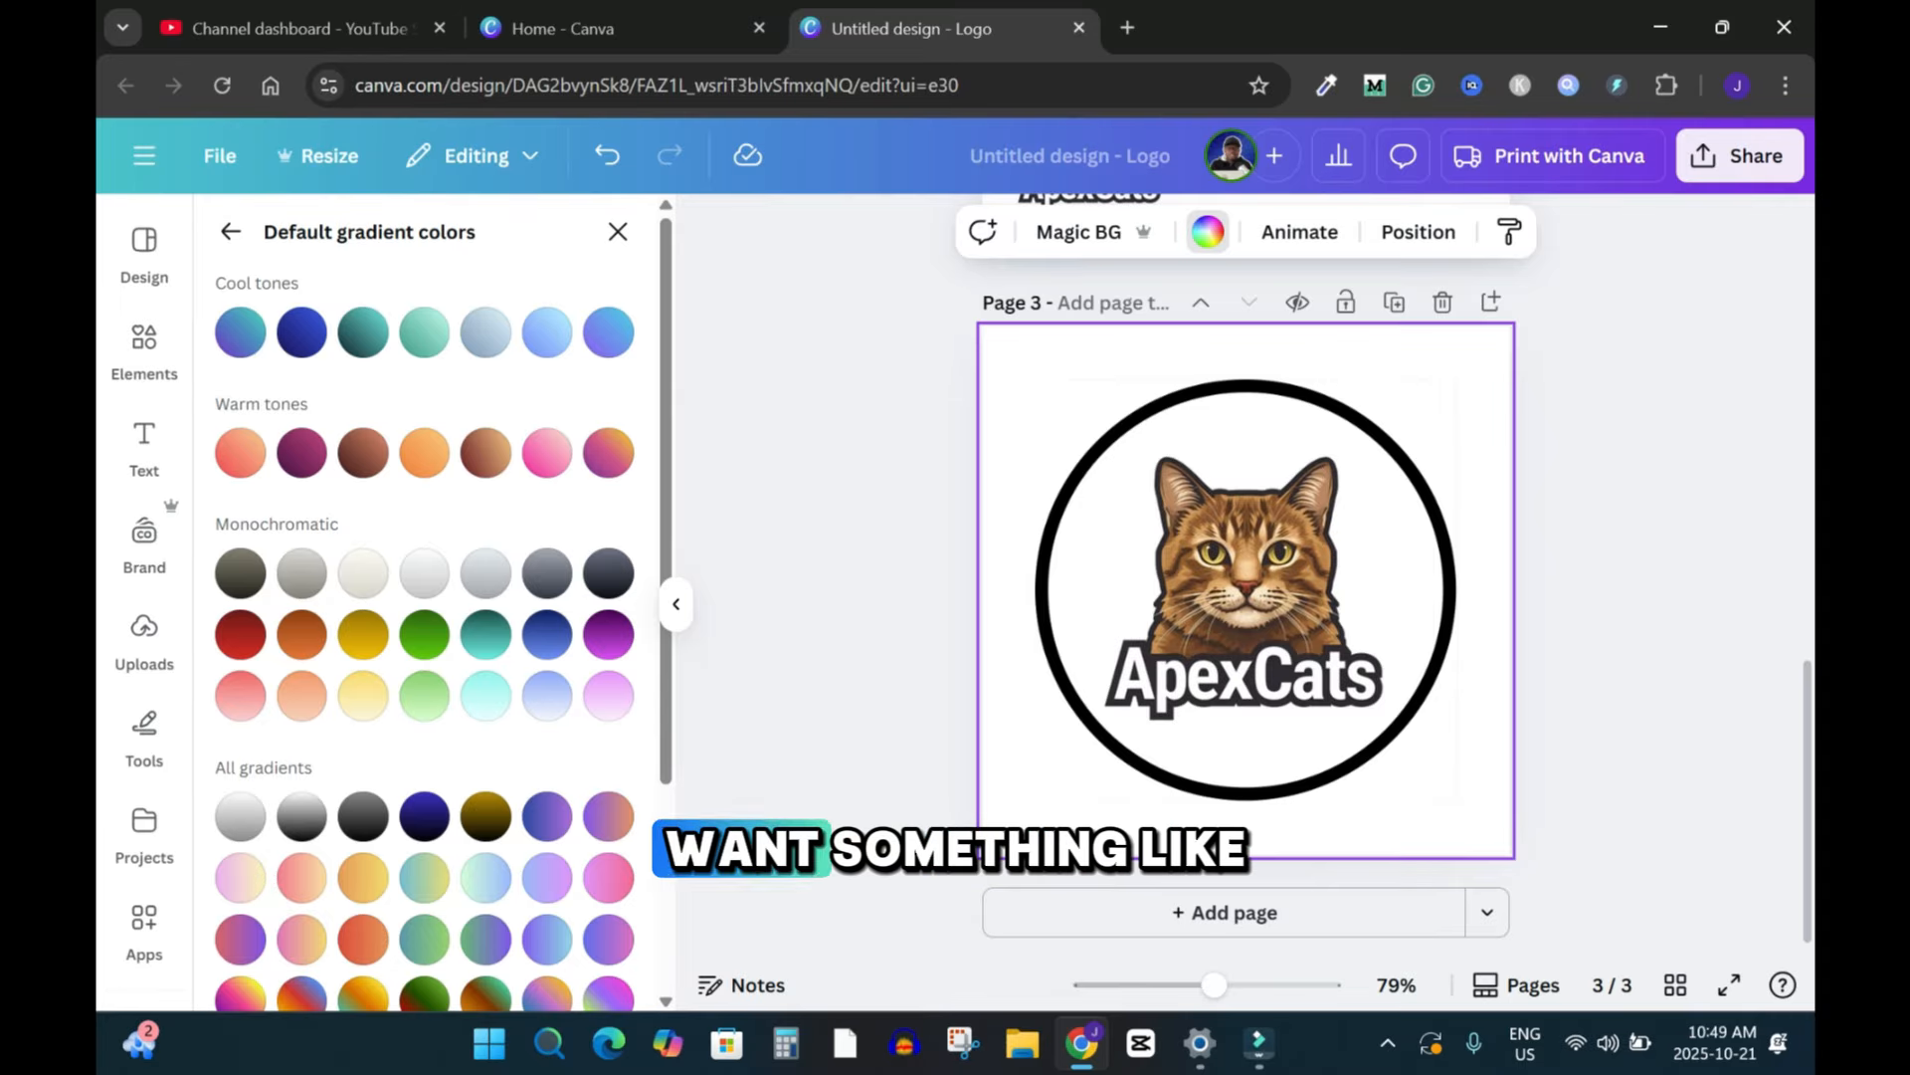
{"action": "scroll", "coordinate": [486, 418], "scroll_direction": "down", "scroll_amount": 1}
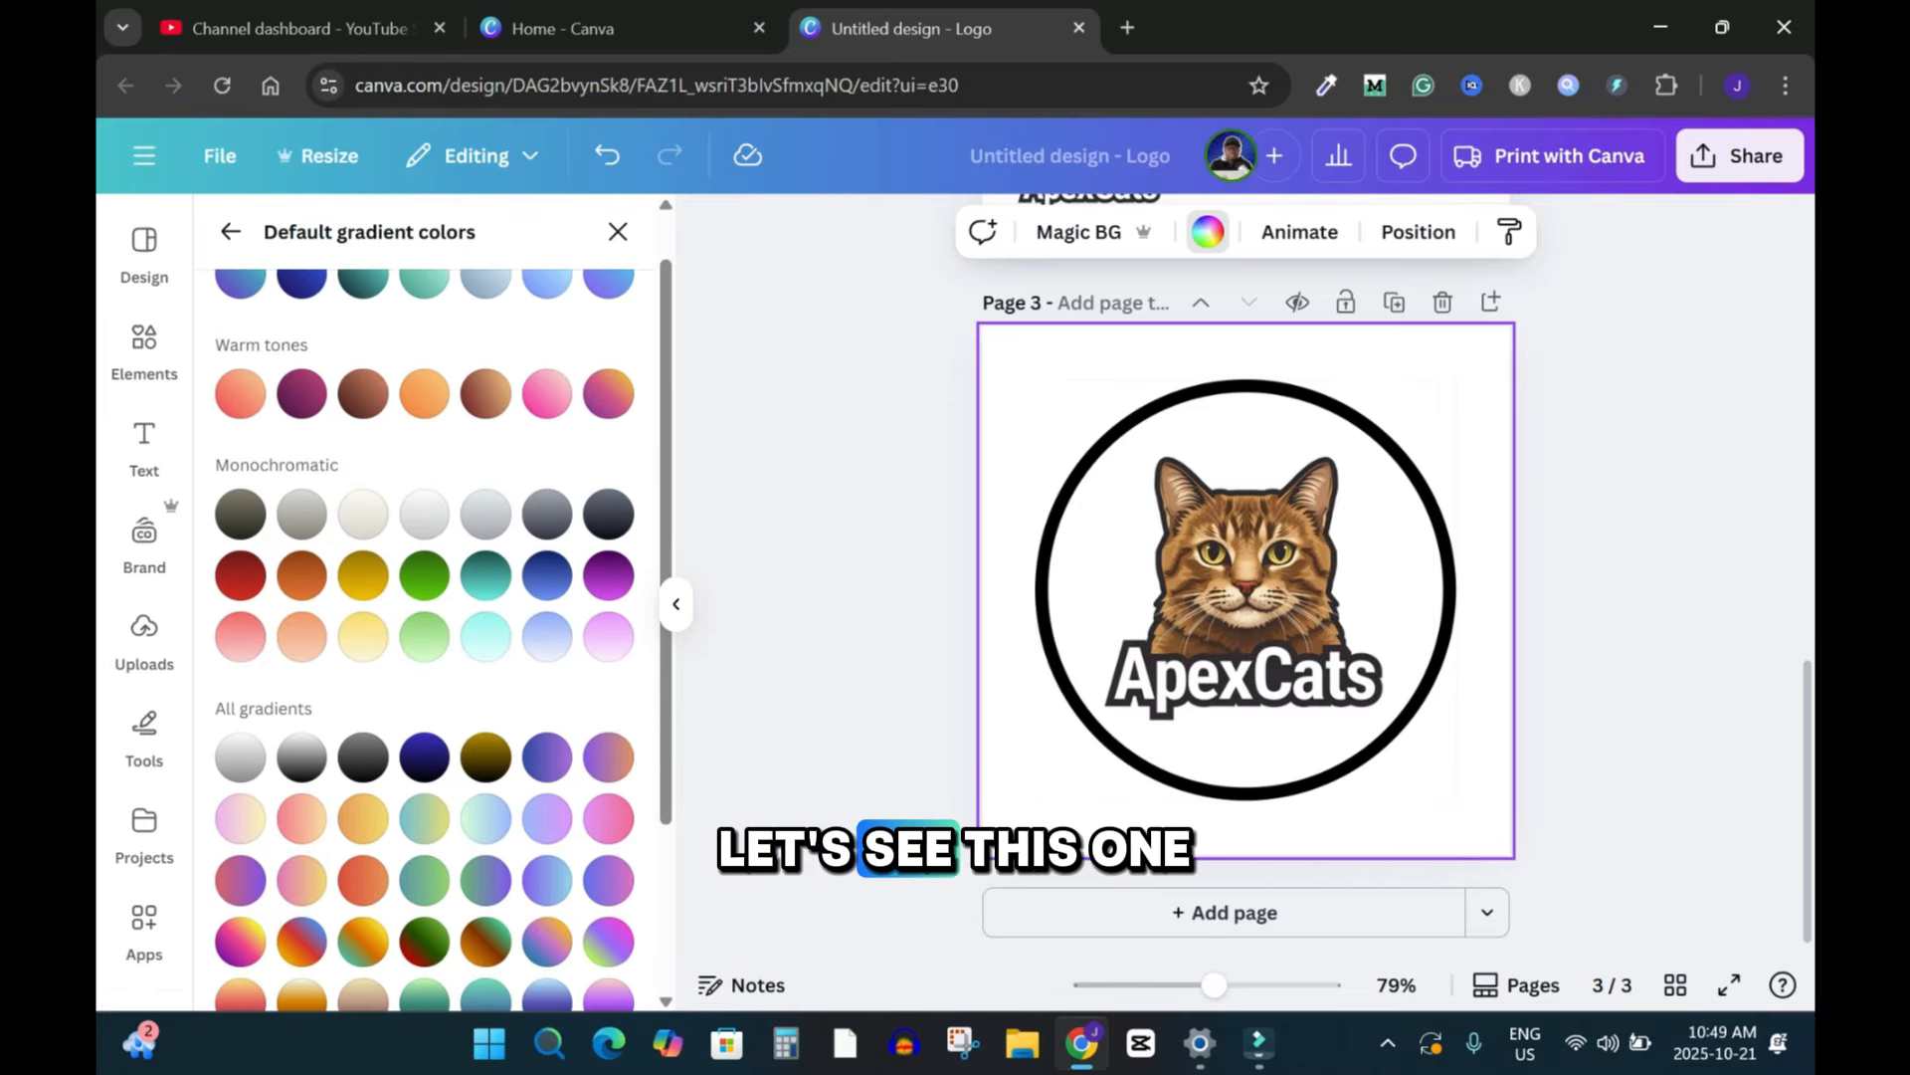
{"action": "left_click", "coordinate": [485, 393]}
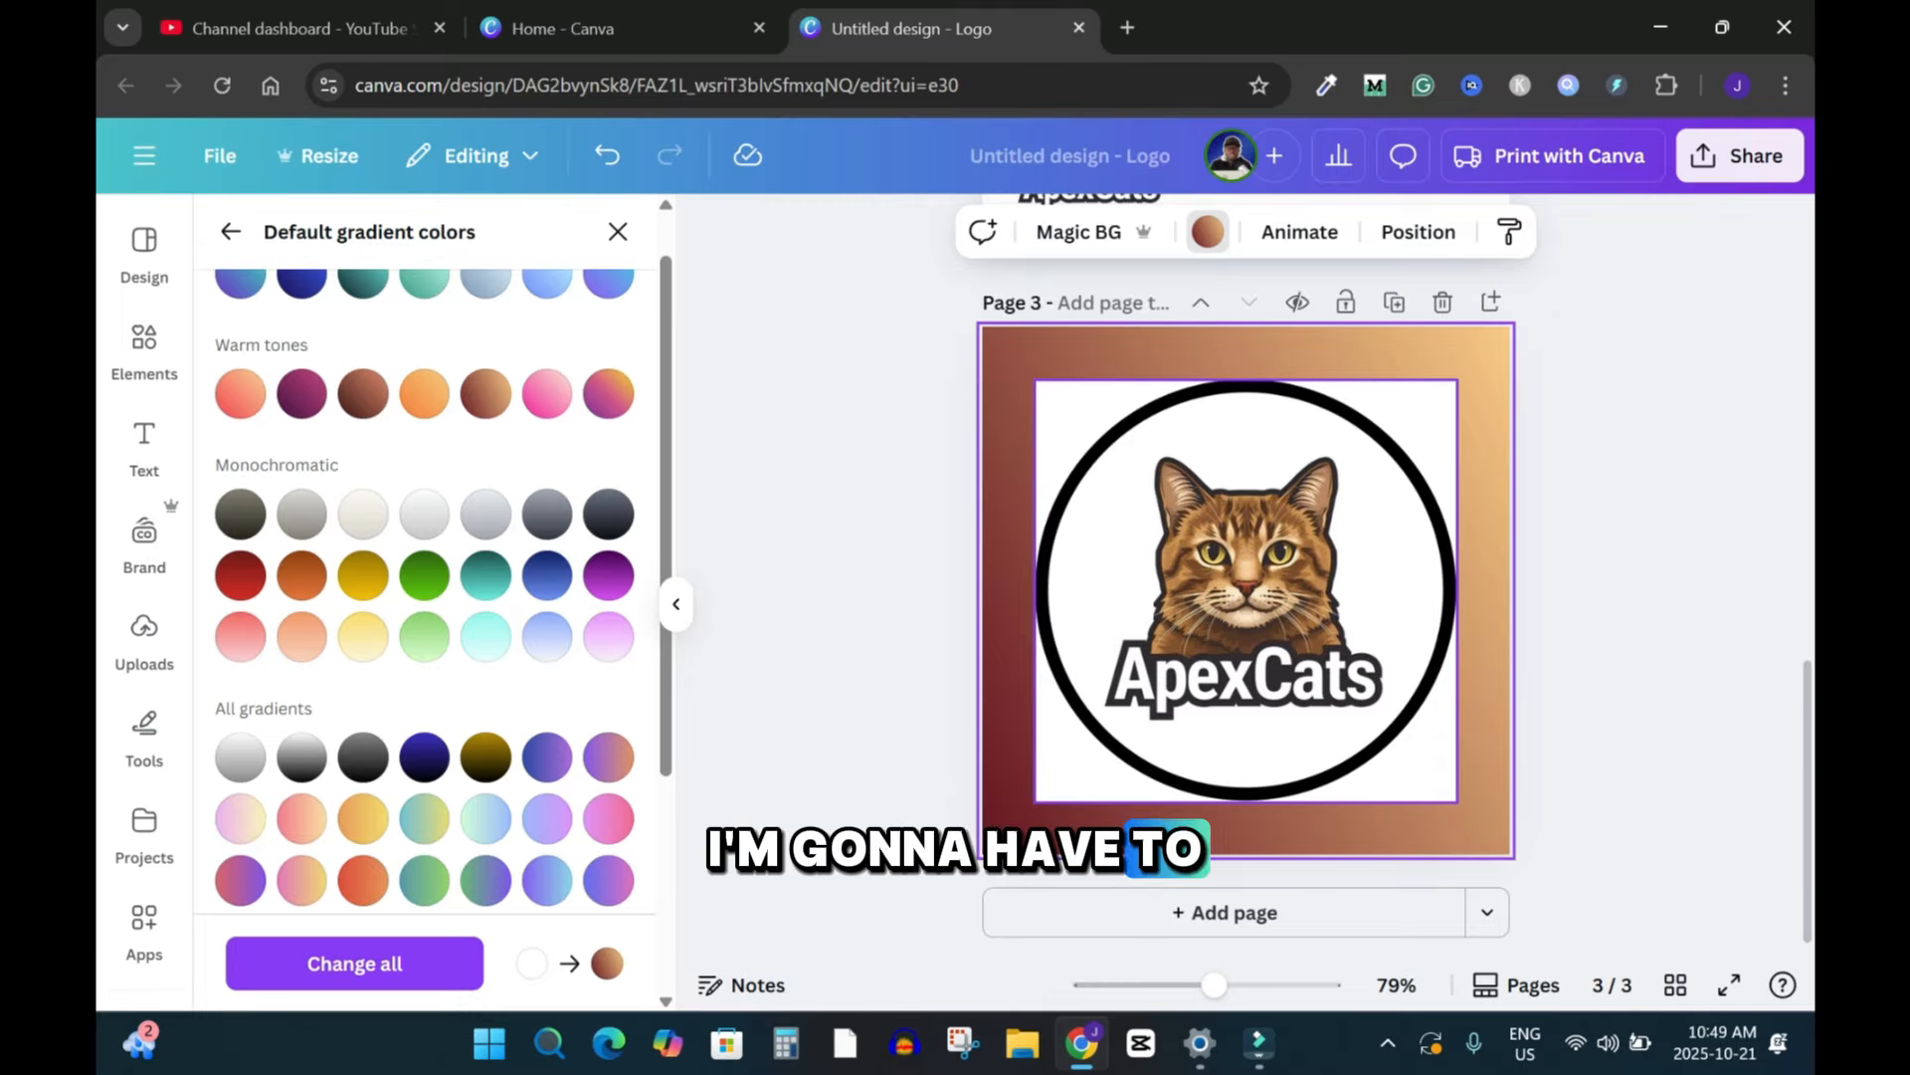
Step: Move the ring aside, remove the cat logo's white background with BG Remover, and centre the ring again
{"action": "left_click", "coordinate": [1246, 591]}
{"action": "scroll", "coordinate": [1246, 591], "scroll_direction": "up", "scroll_amount": 3}
{"action": "scroll", "coordinate": [1246, 591], "scroll_direction": "down", "scroll_amount": 3}
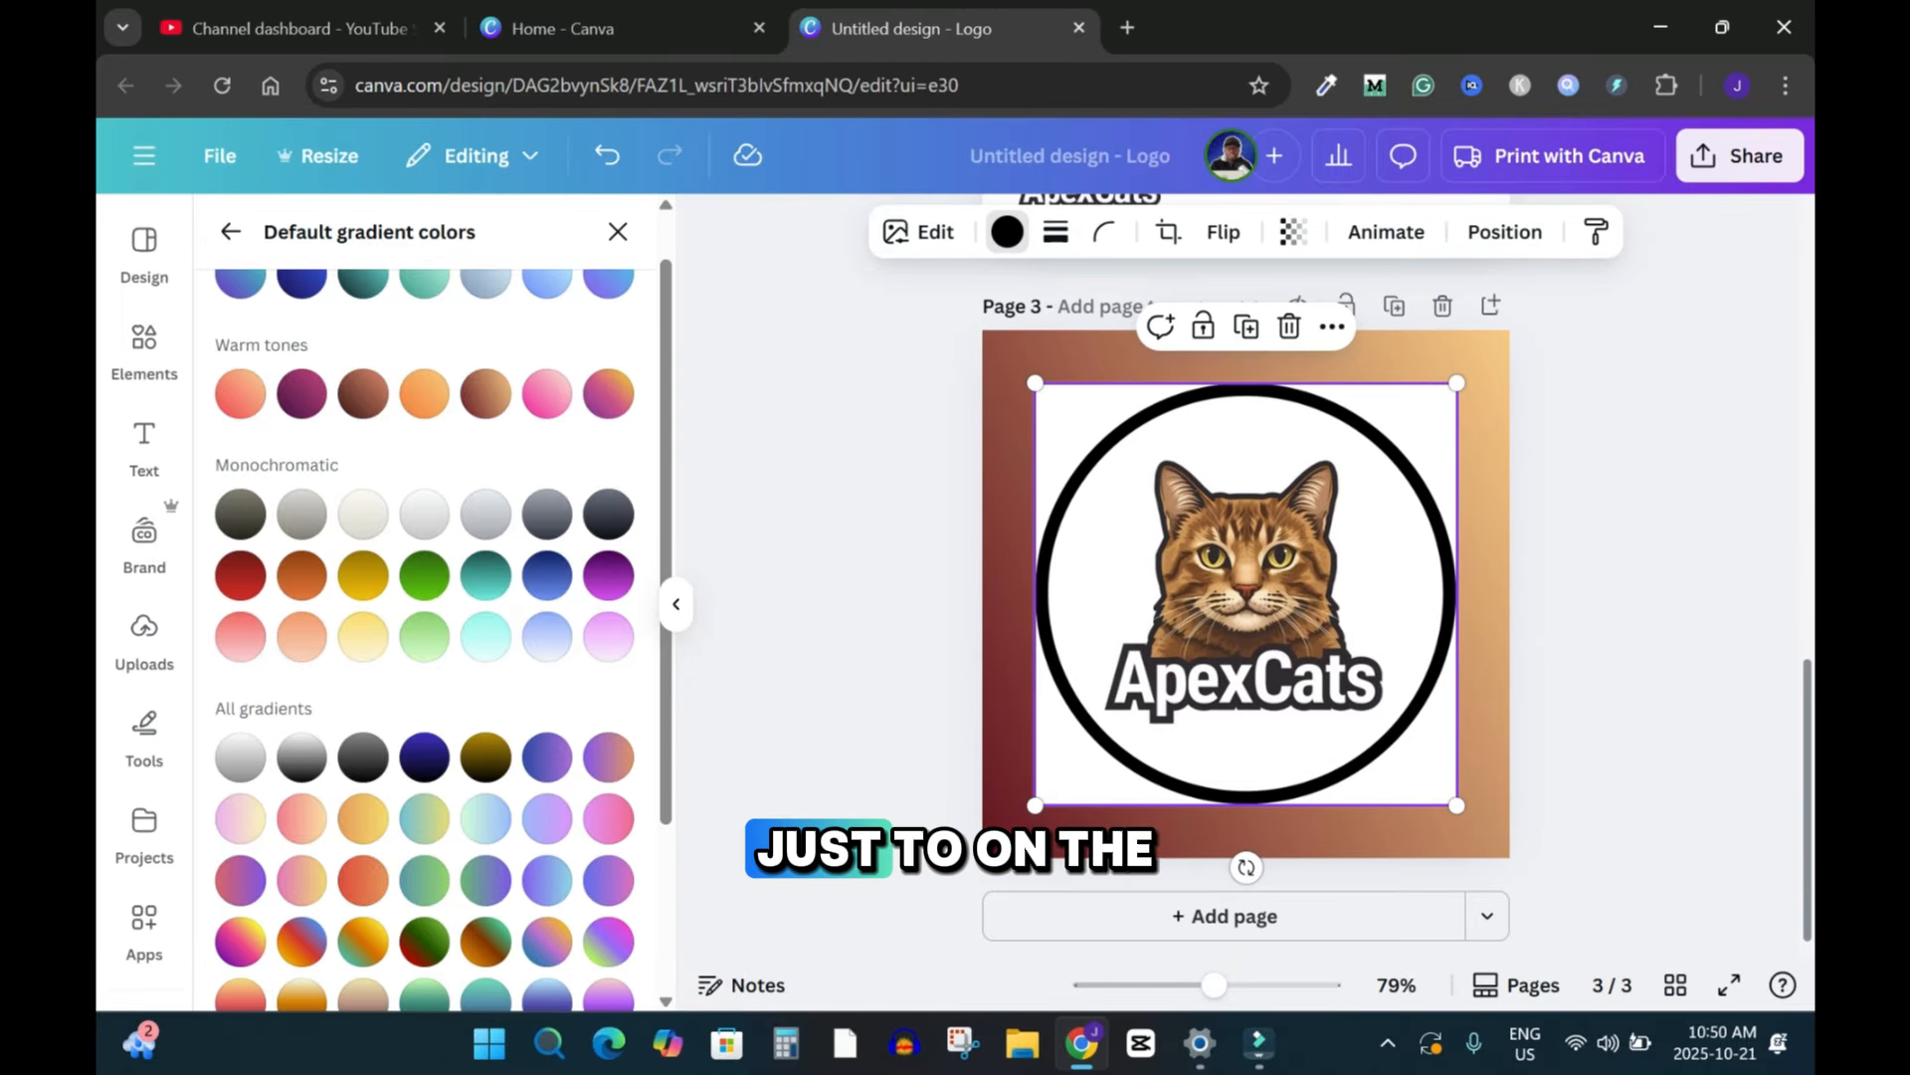
{"action": "left_click_drag", "start_coordinate": [1246, 594], "coordinate": [1606, 594]}
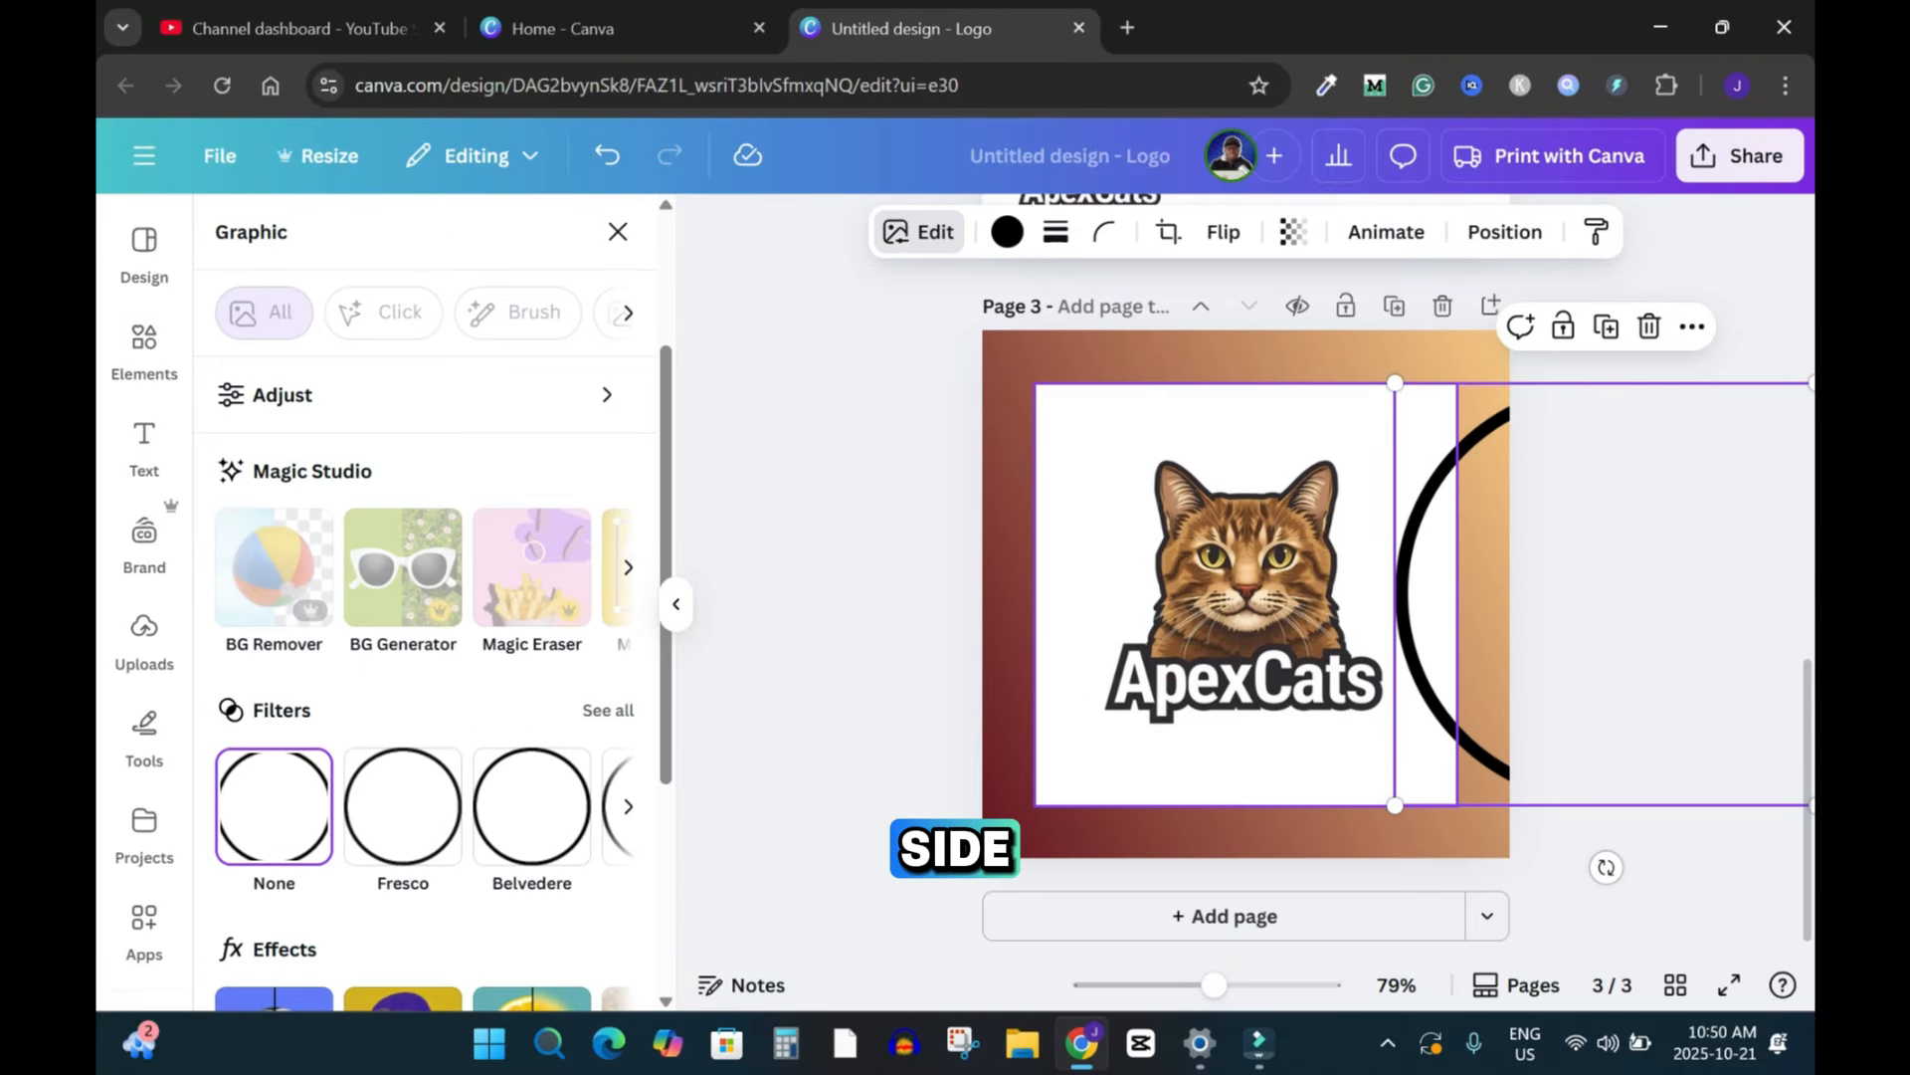
{"action": "left_click", "coordinate": [1245, 594]}
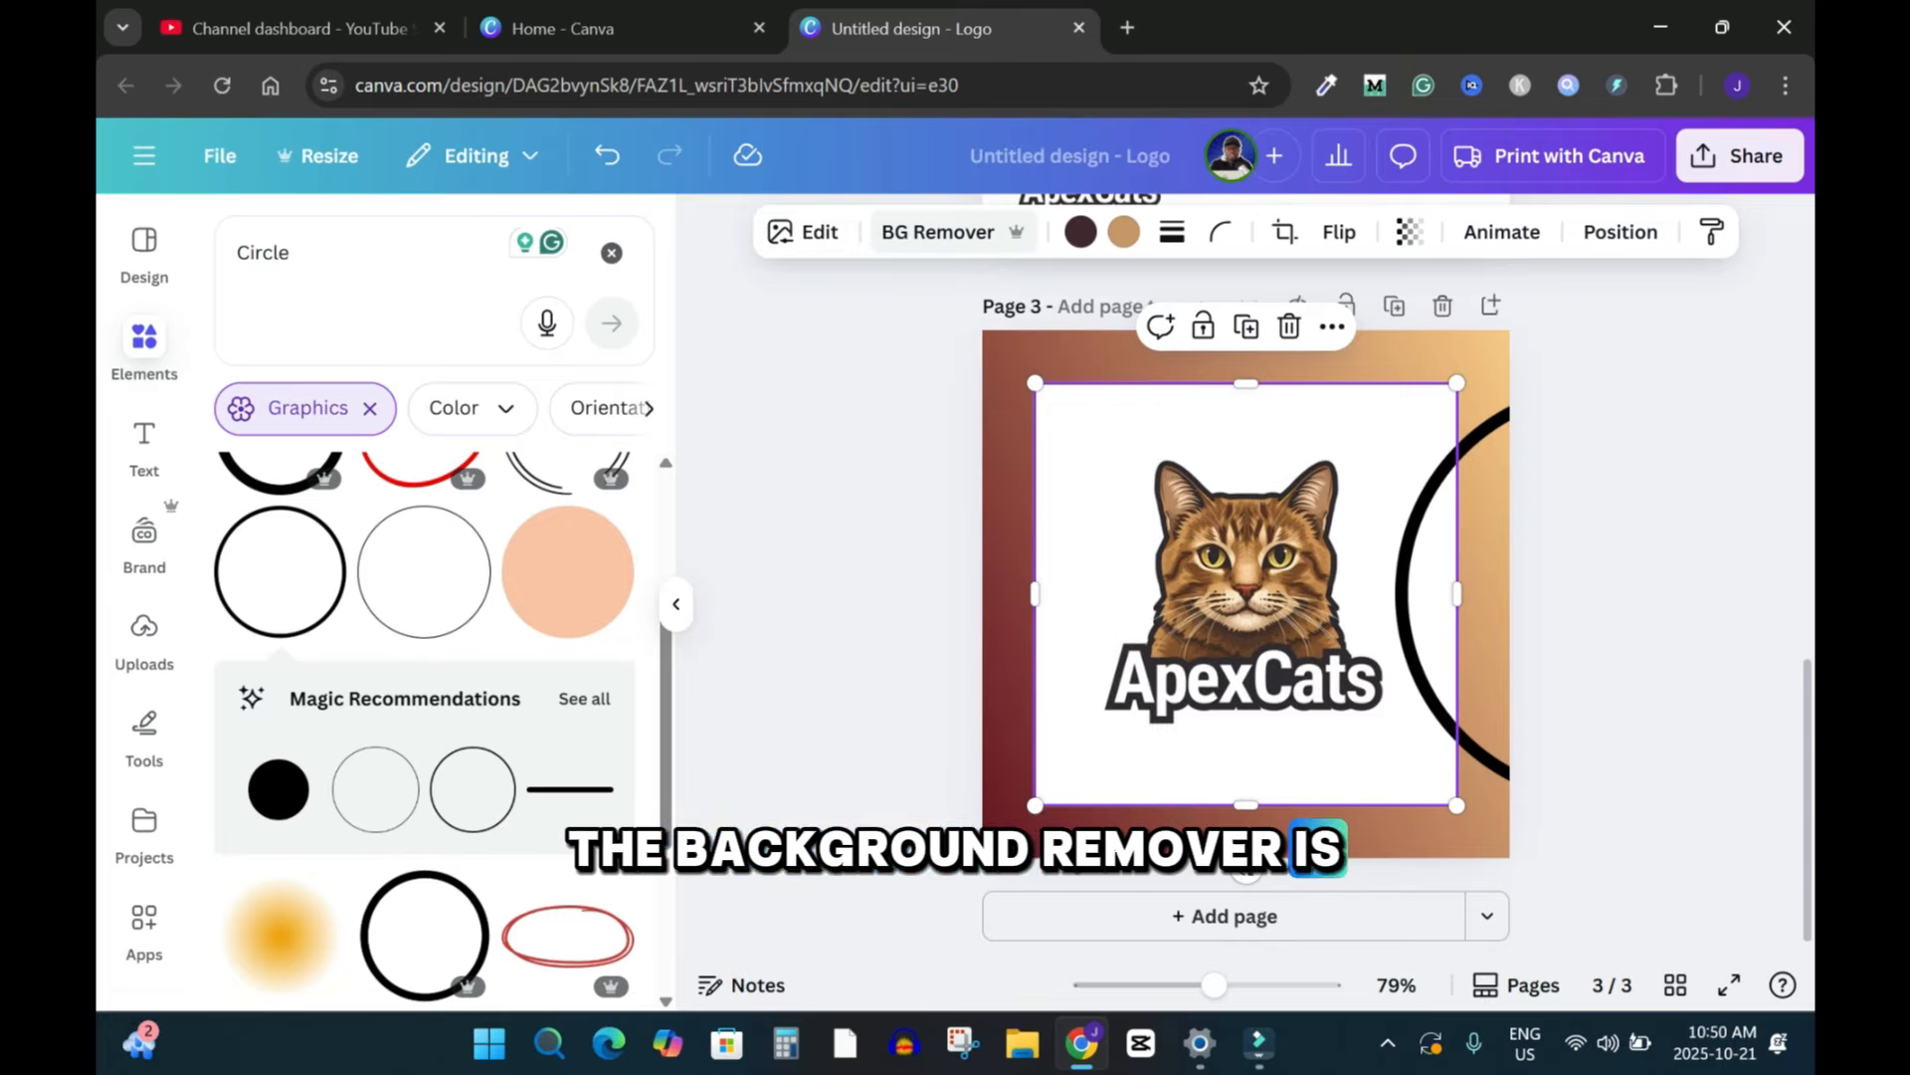
{"action": "left_click", "coordinate": [939, 232]}
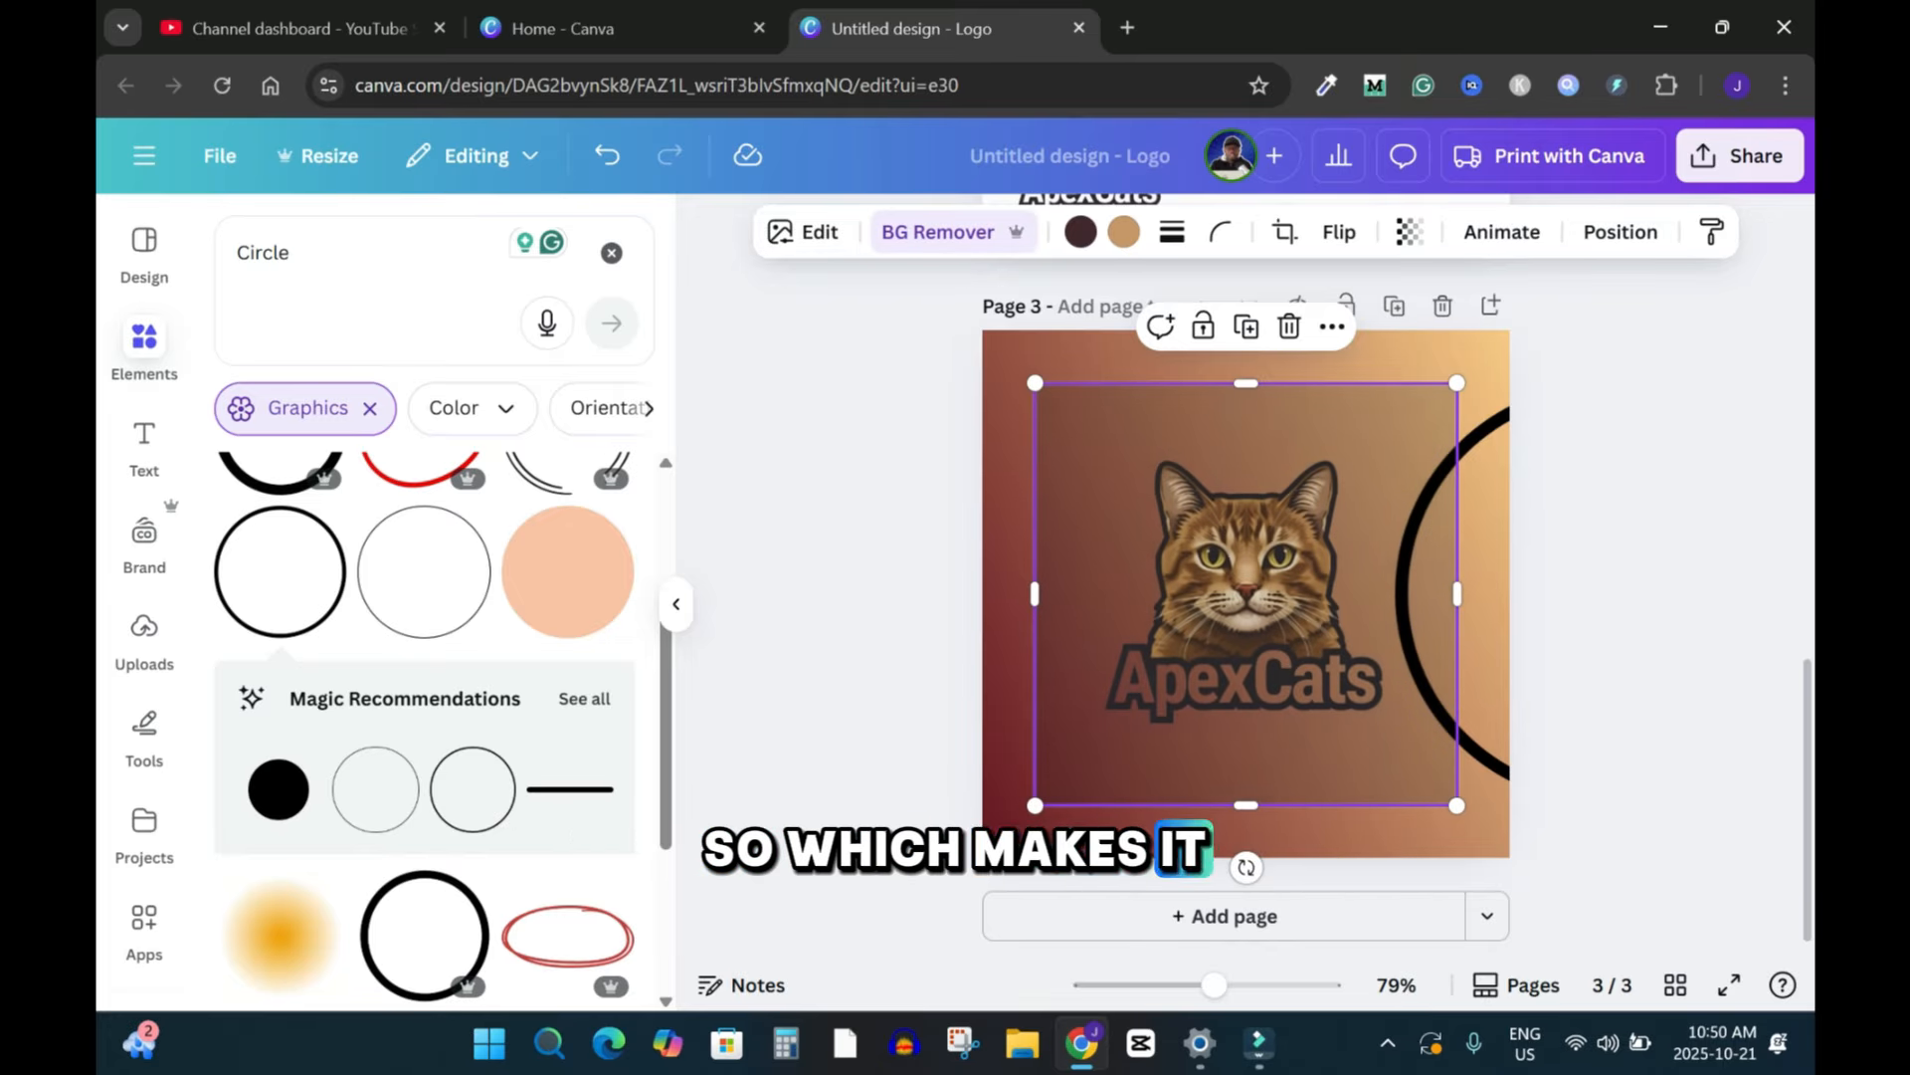
{"action": "key", "text": "Escape"}
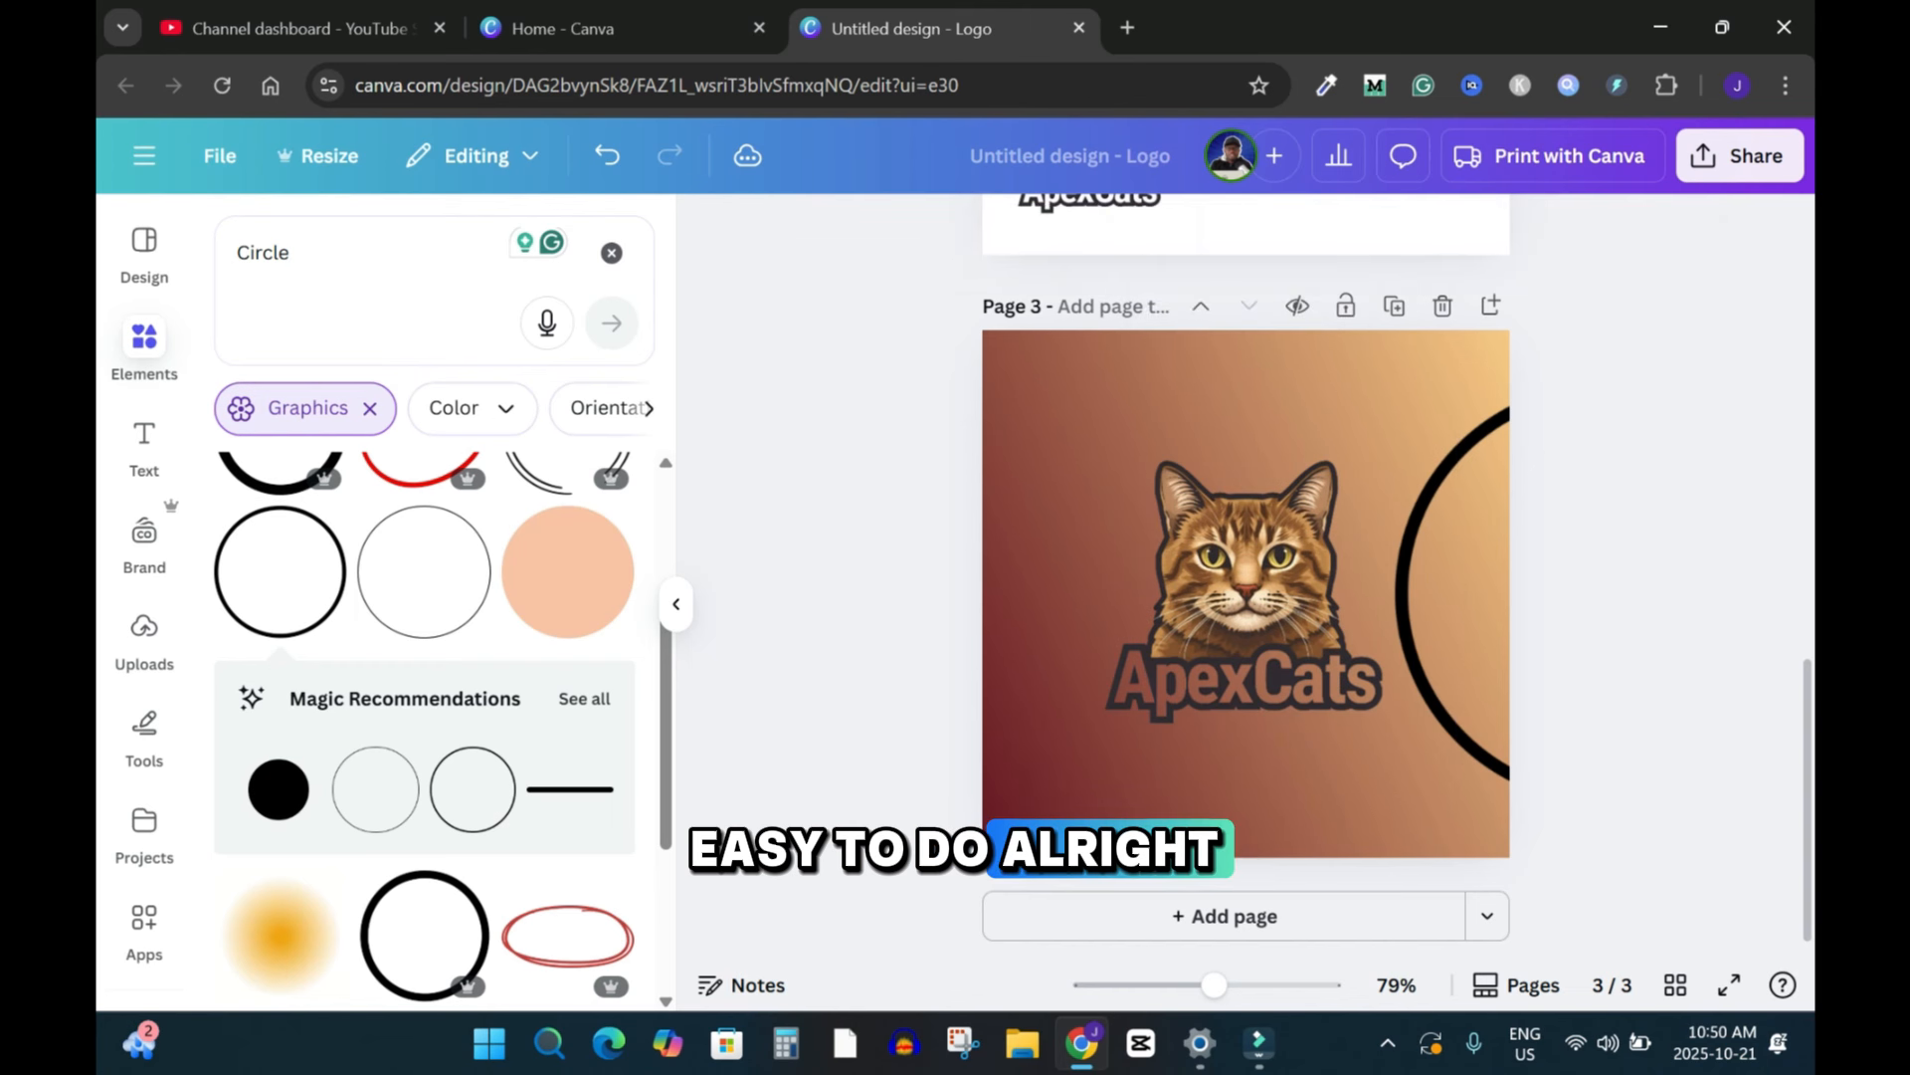
{"action": "left_click_drag", "start_coordinate": [1339, 585], "coordinate": [1246, 594]}
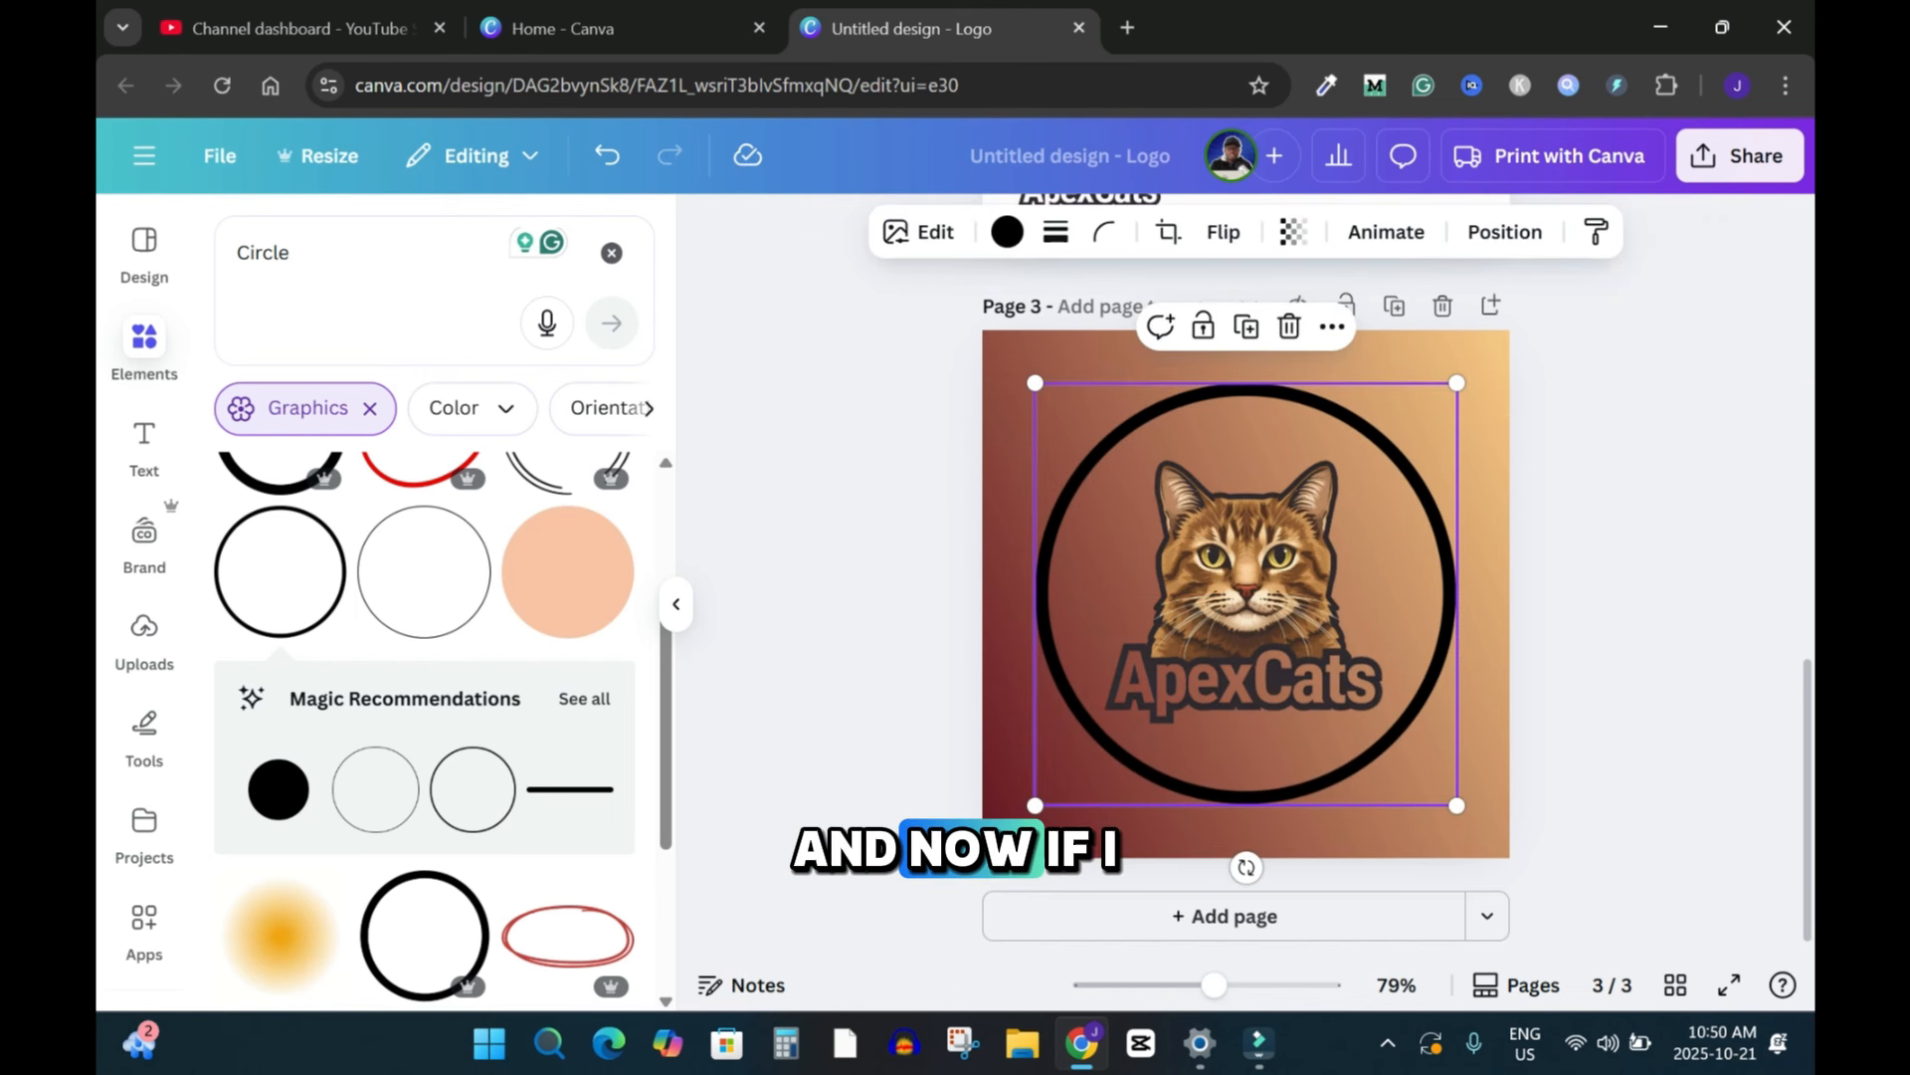
Step: Try several colours on the ring and set it to white
{"action": "left_click", "coordinate": [1007, 232]}
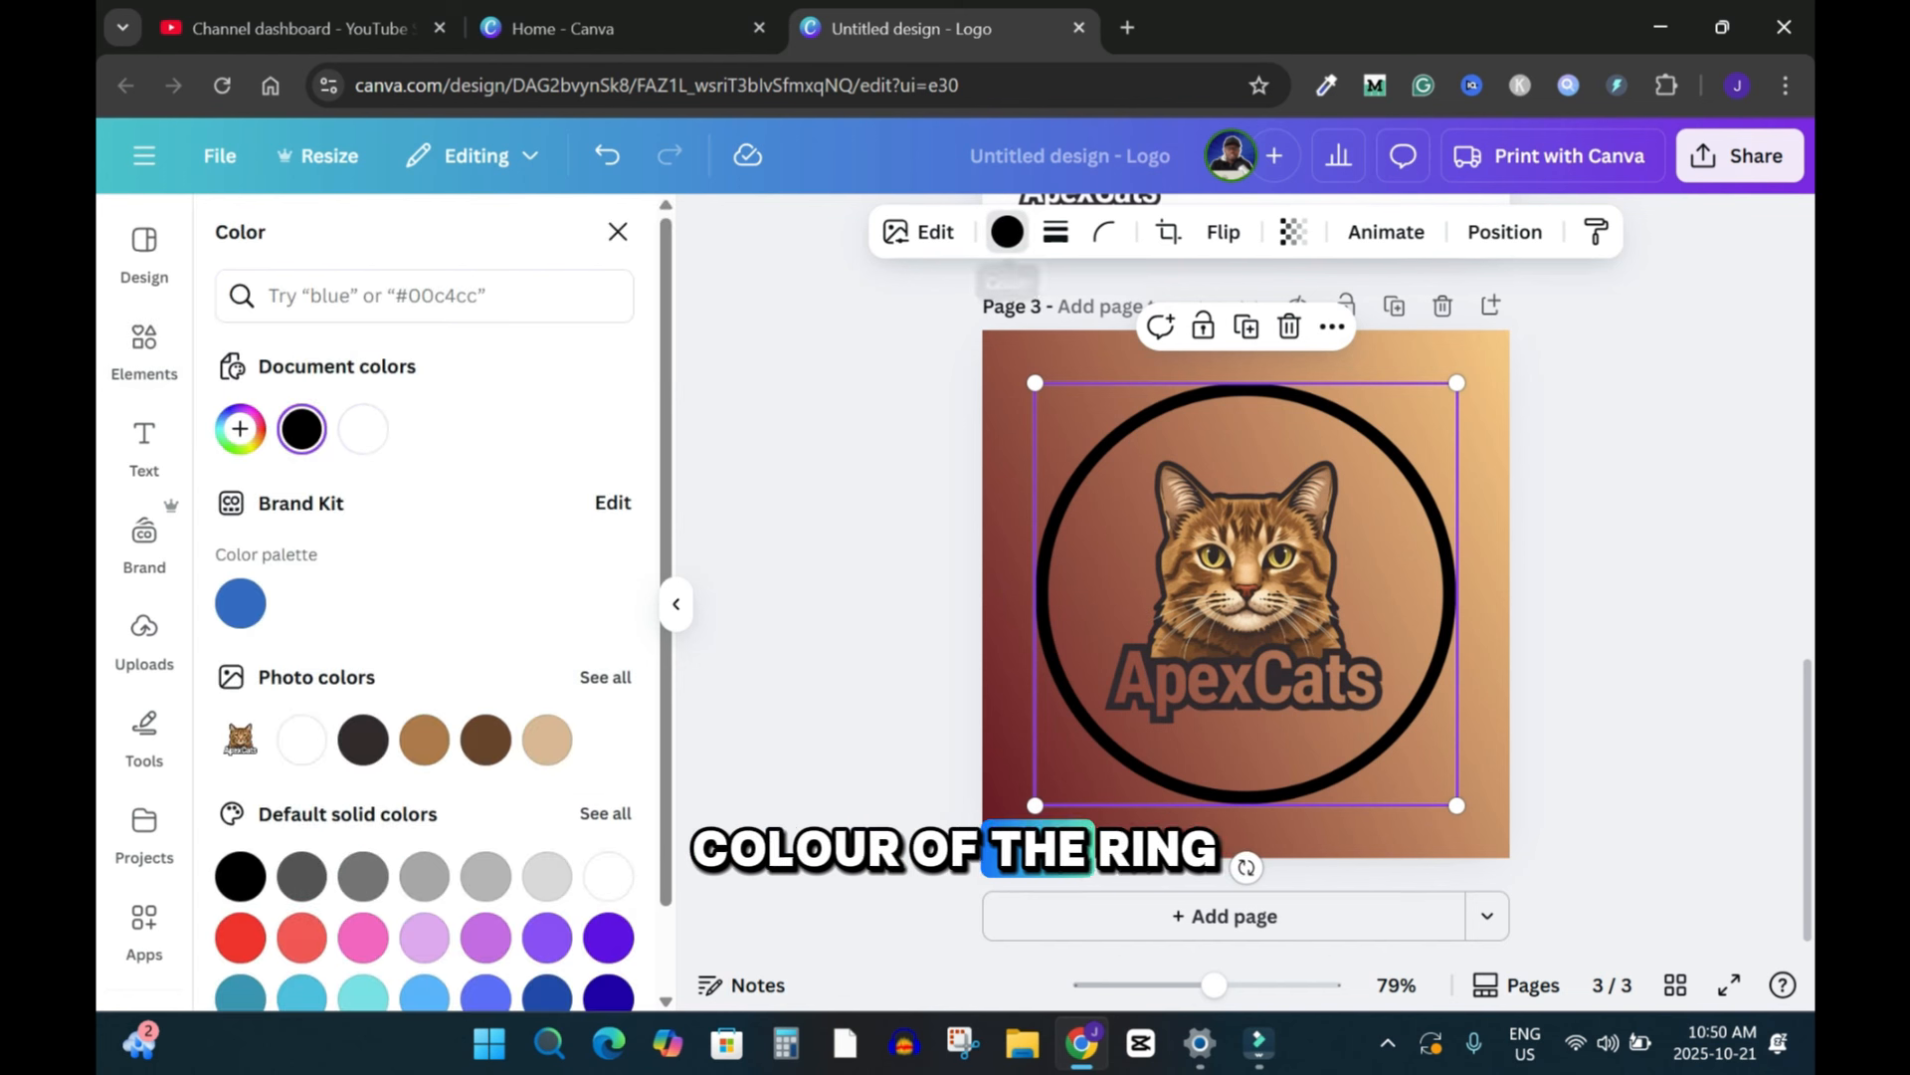
{"action": "scroll", "coordinate": [425, 667], "scroll_direction": "down", "scroll_amount": 1}
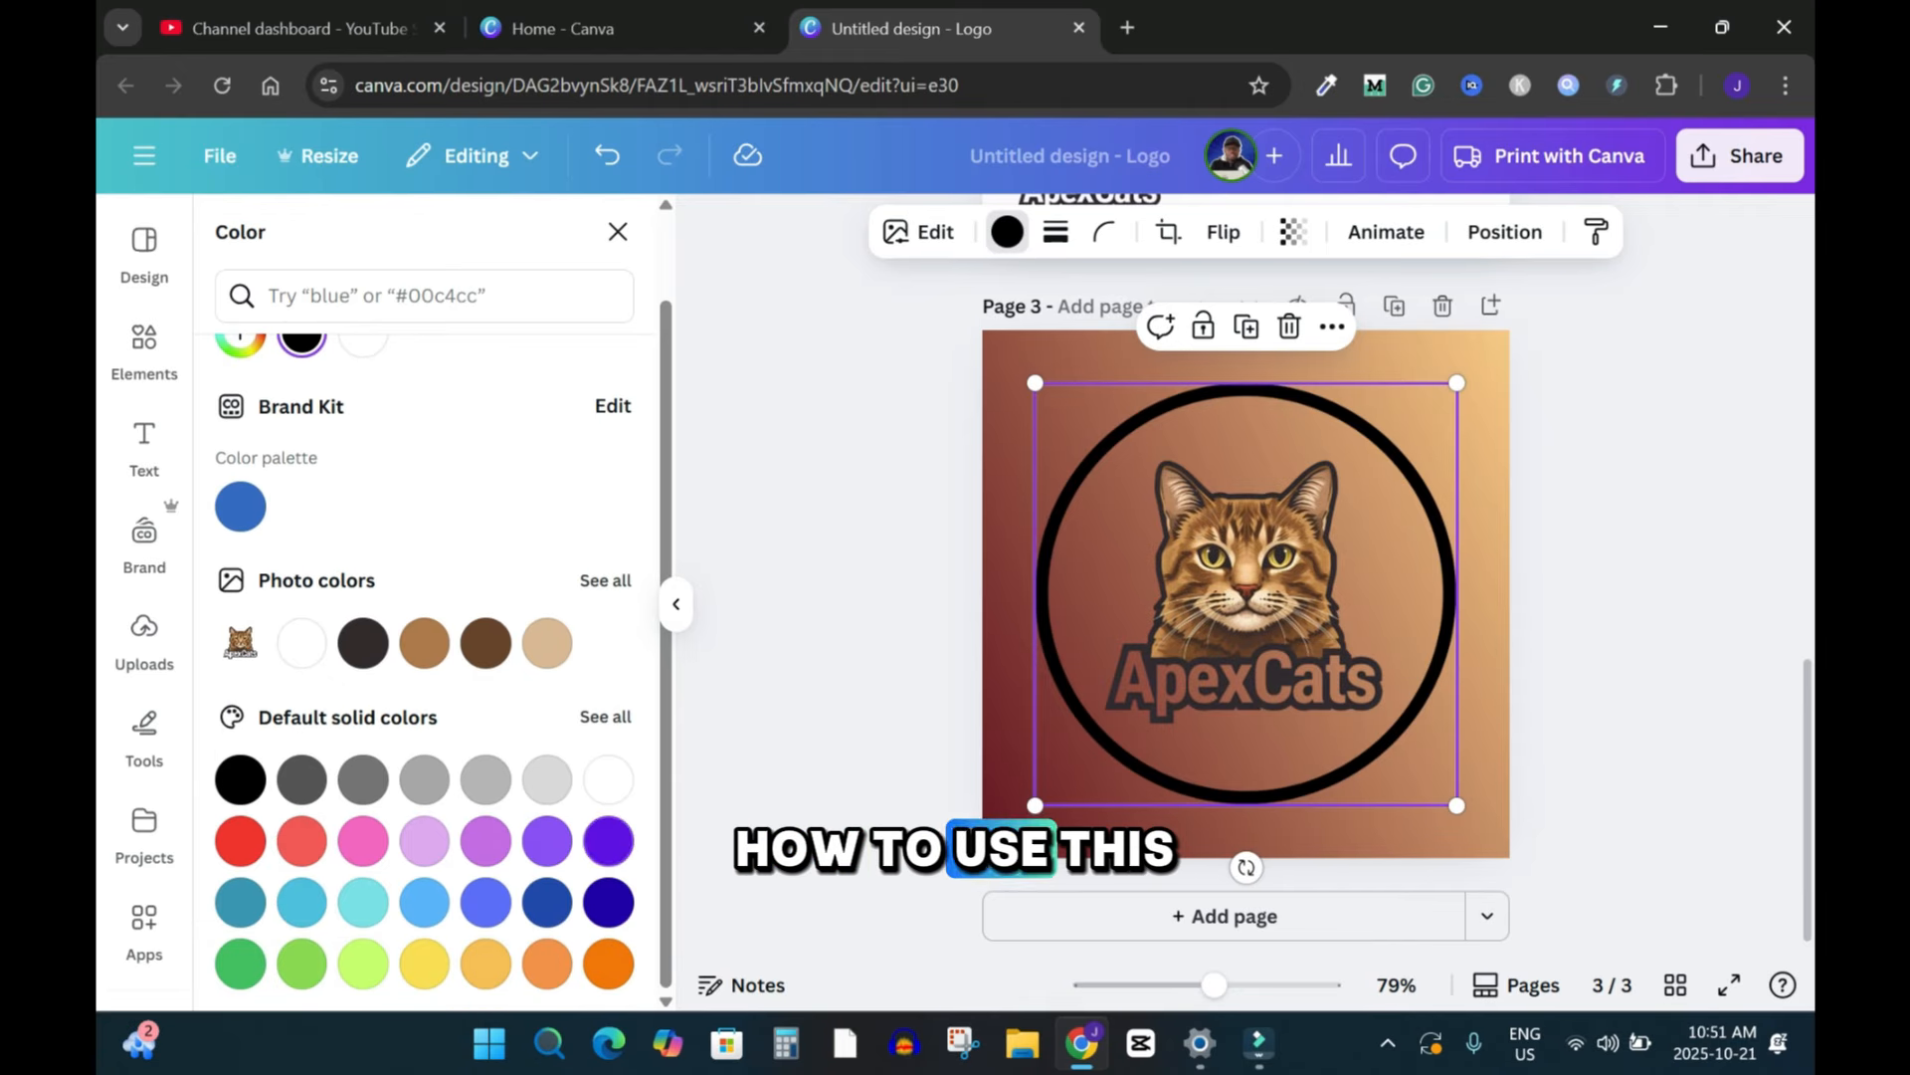
{"action": "left_click", "coordinate": [608, 779]}
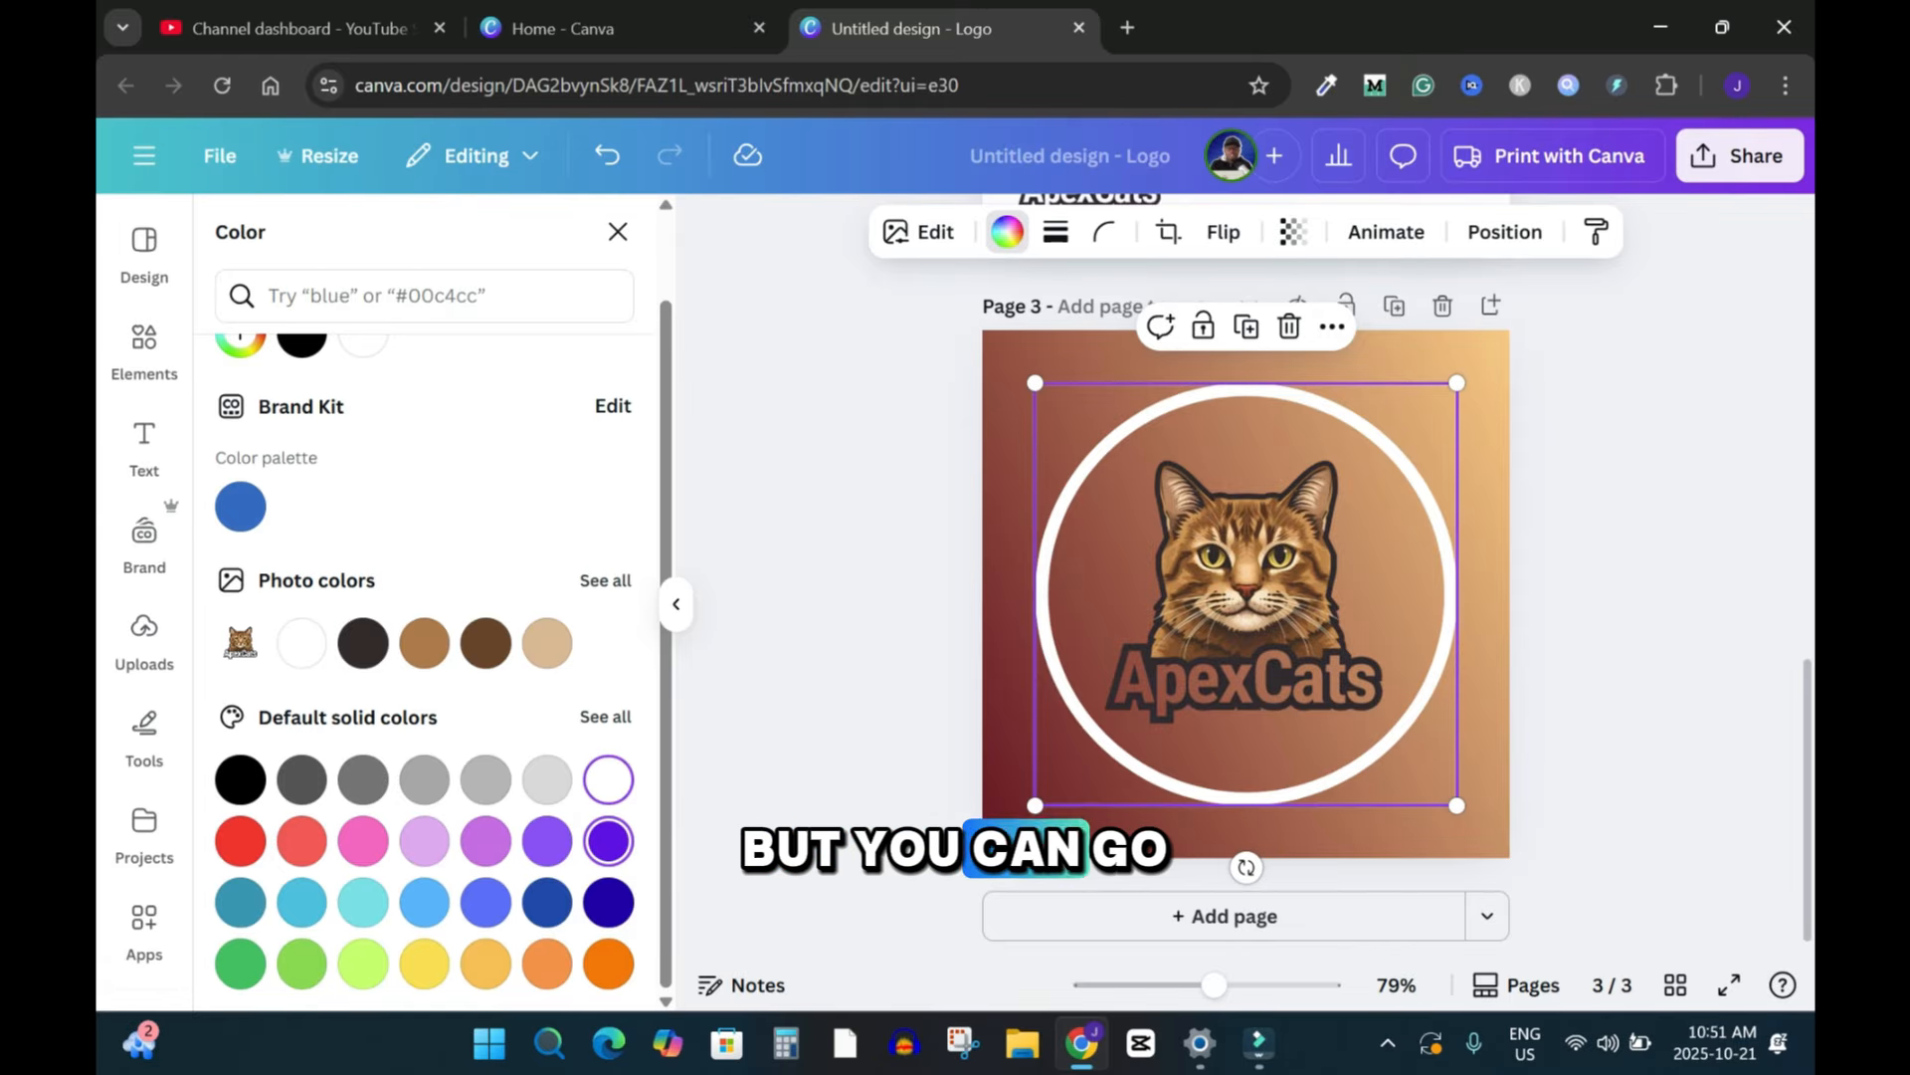
{"action": "left_click", "coordinate": [608, 841]}
{"action": "left_click", "coordinate": [608, 963]}
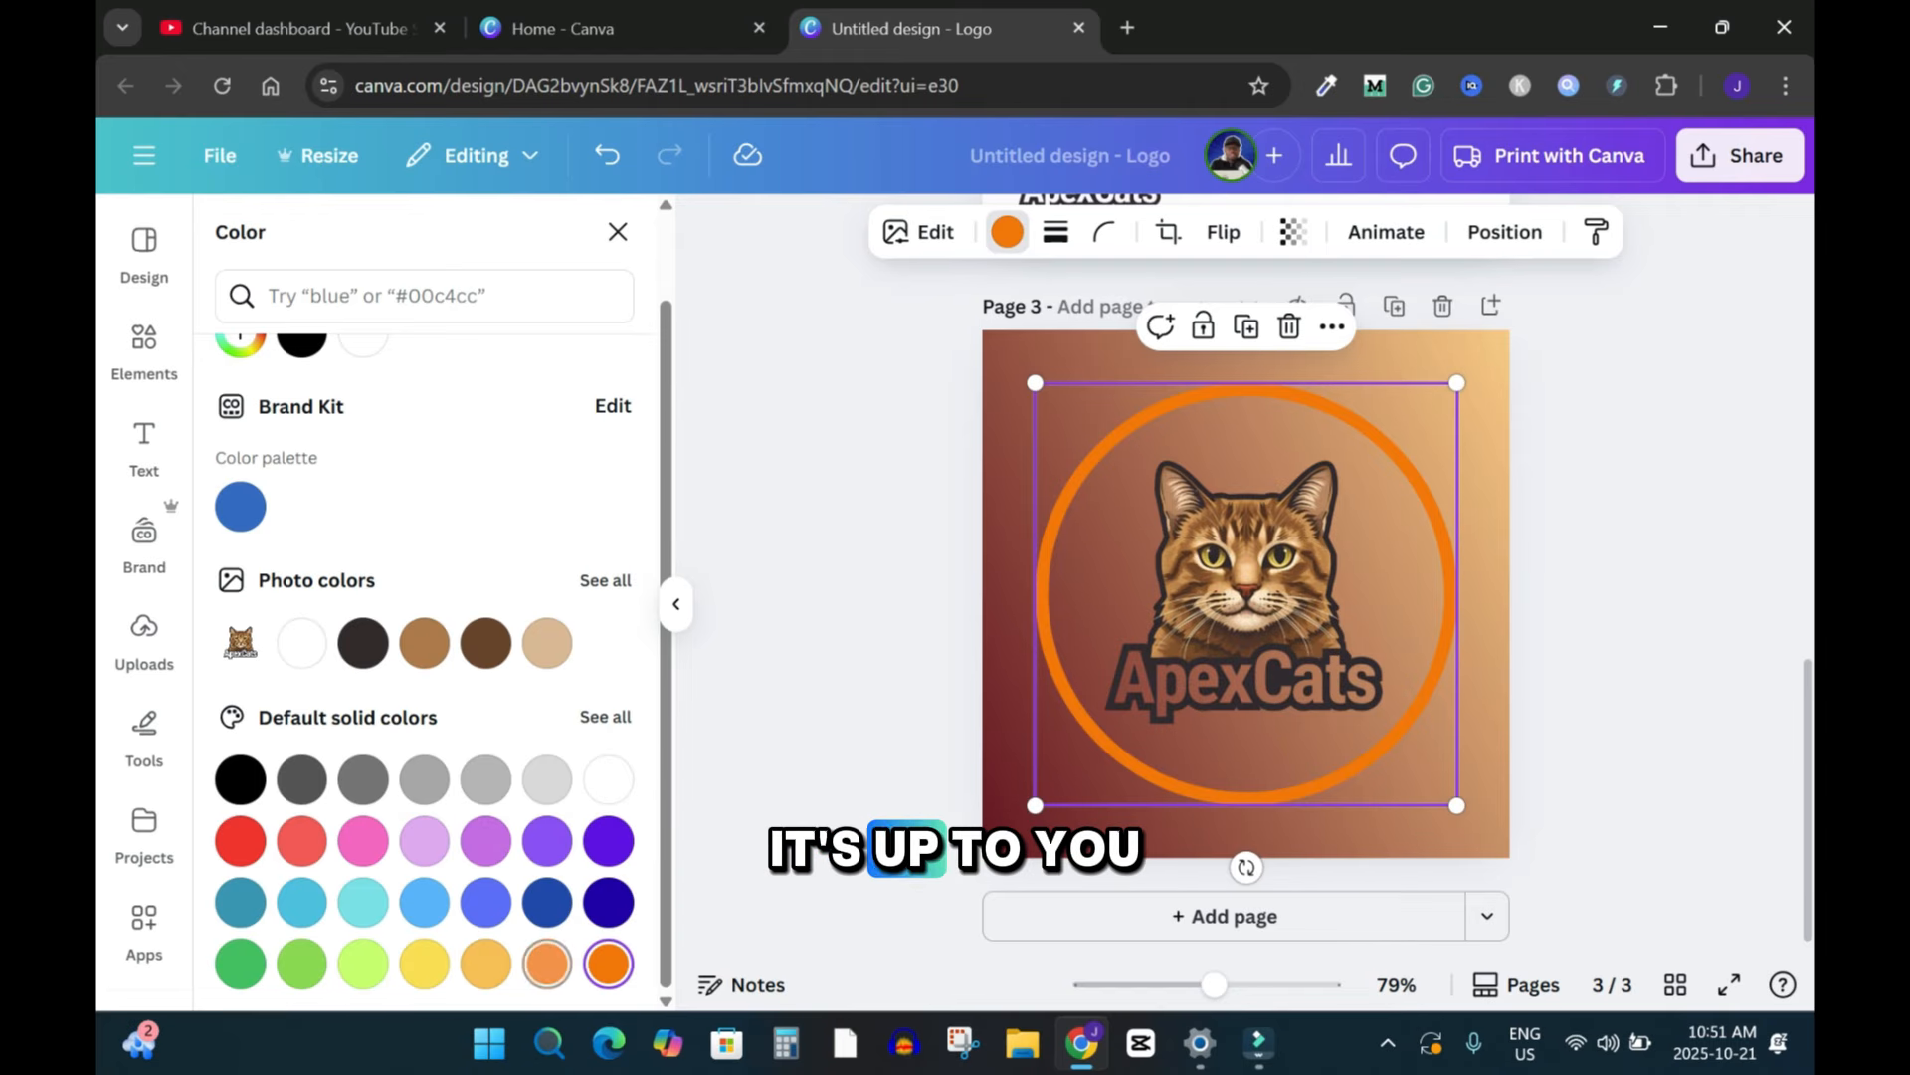
{"action": "left_click", "coordinate": [547, 964]}
{"action": "left_click", "coordinate": [240, 964]}
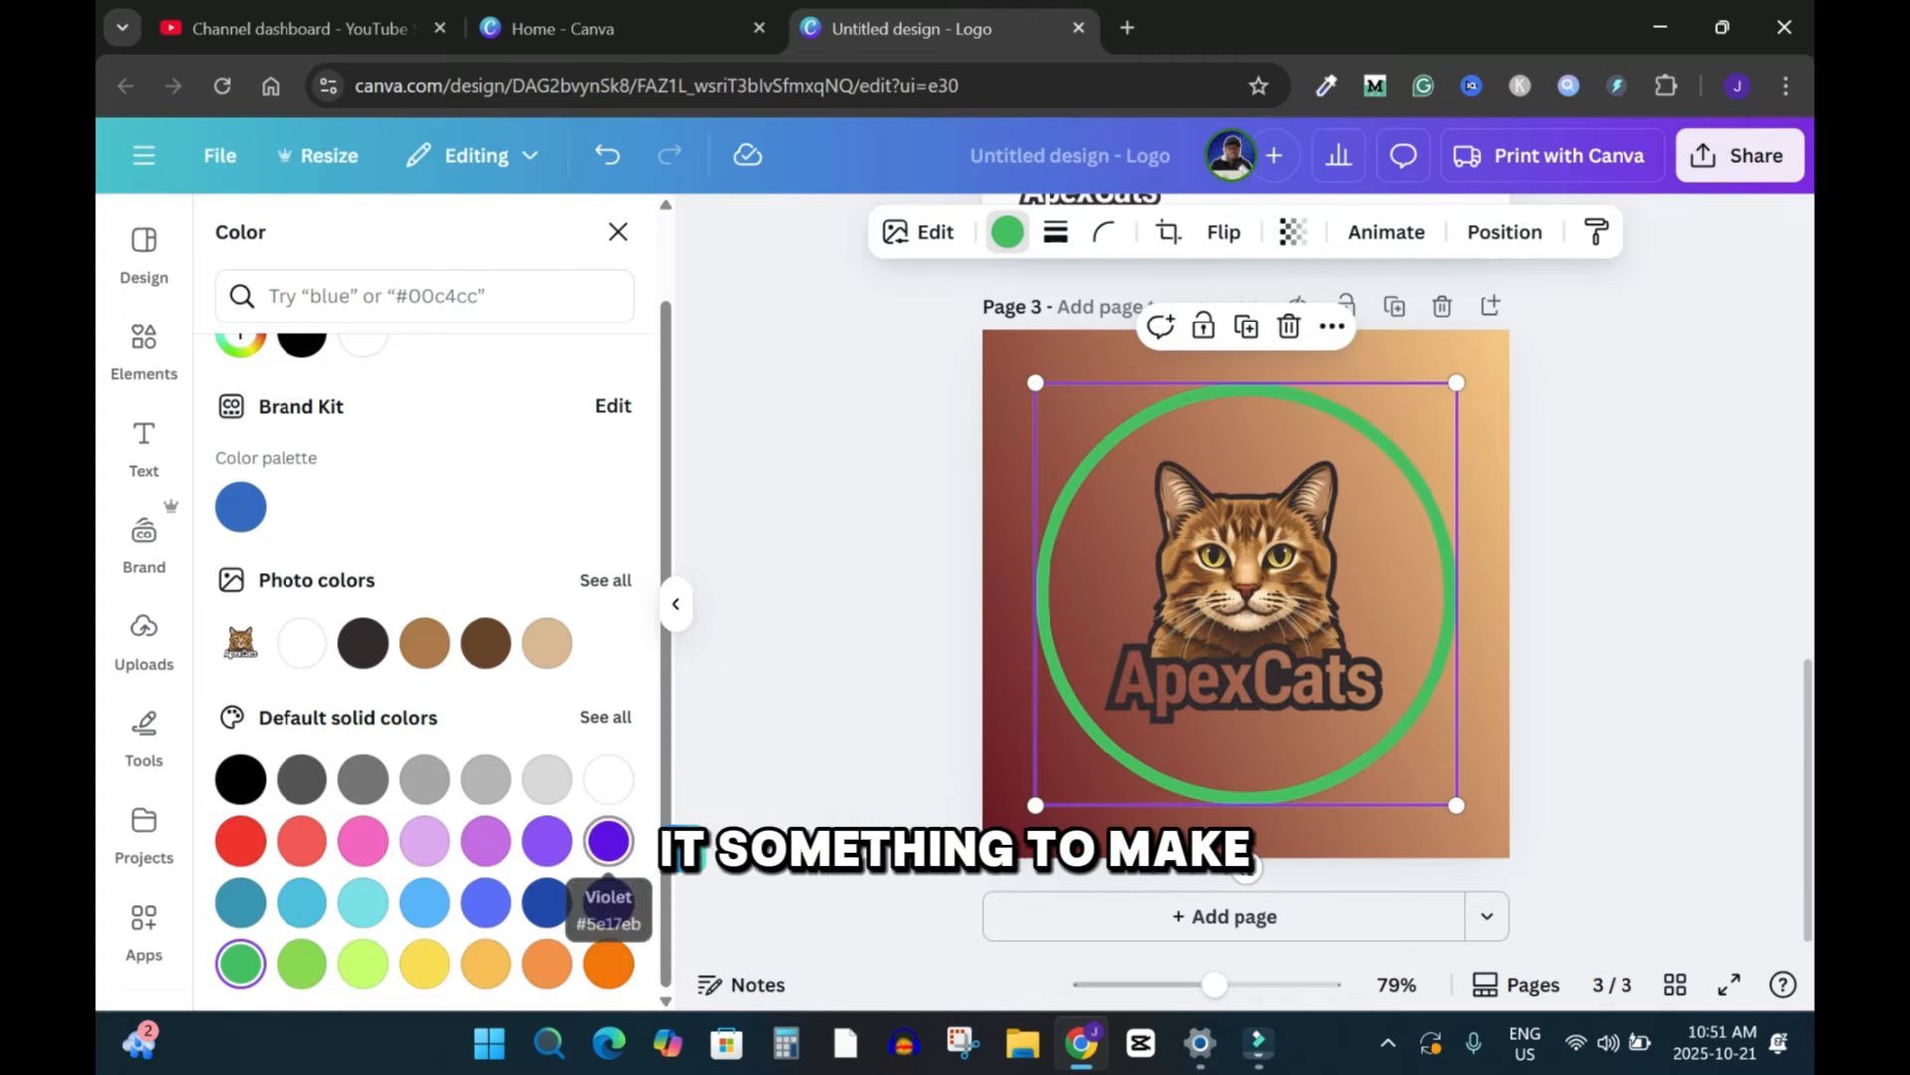
{"action": "left_click", "coordinate": [547, 779]}
{"action": "left_click", "coordinate": [364, 779]}
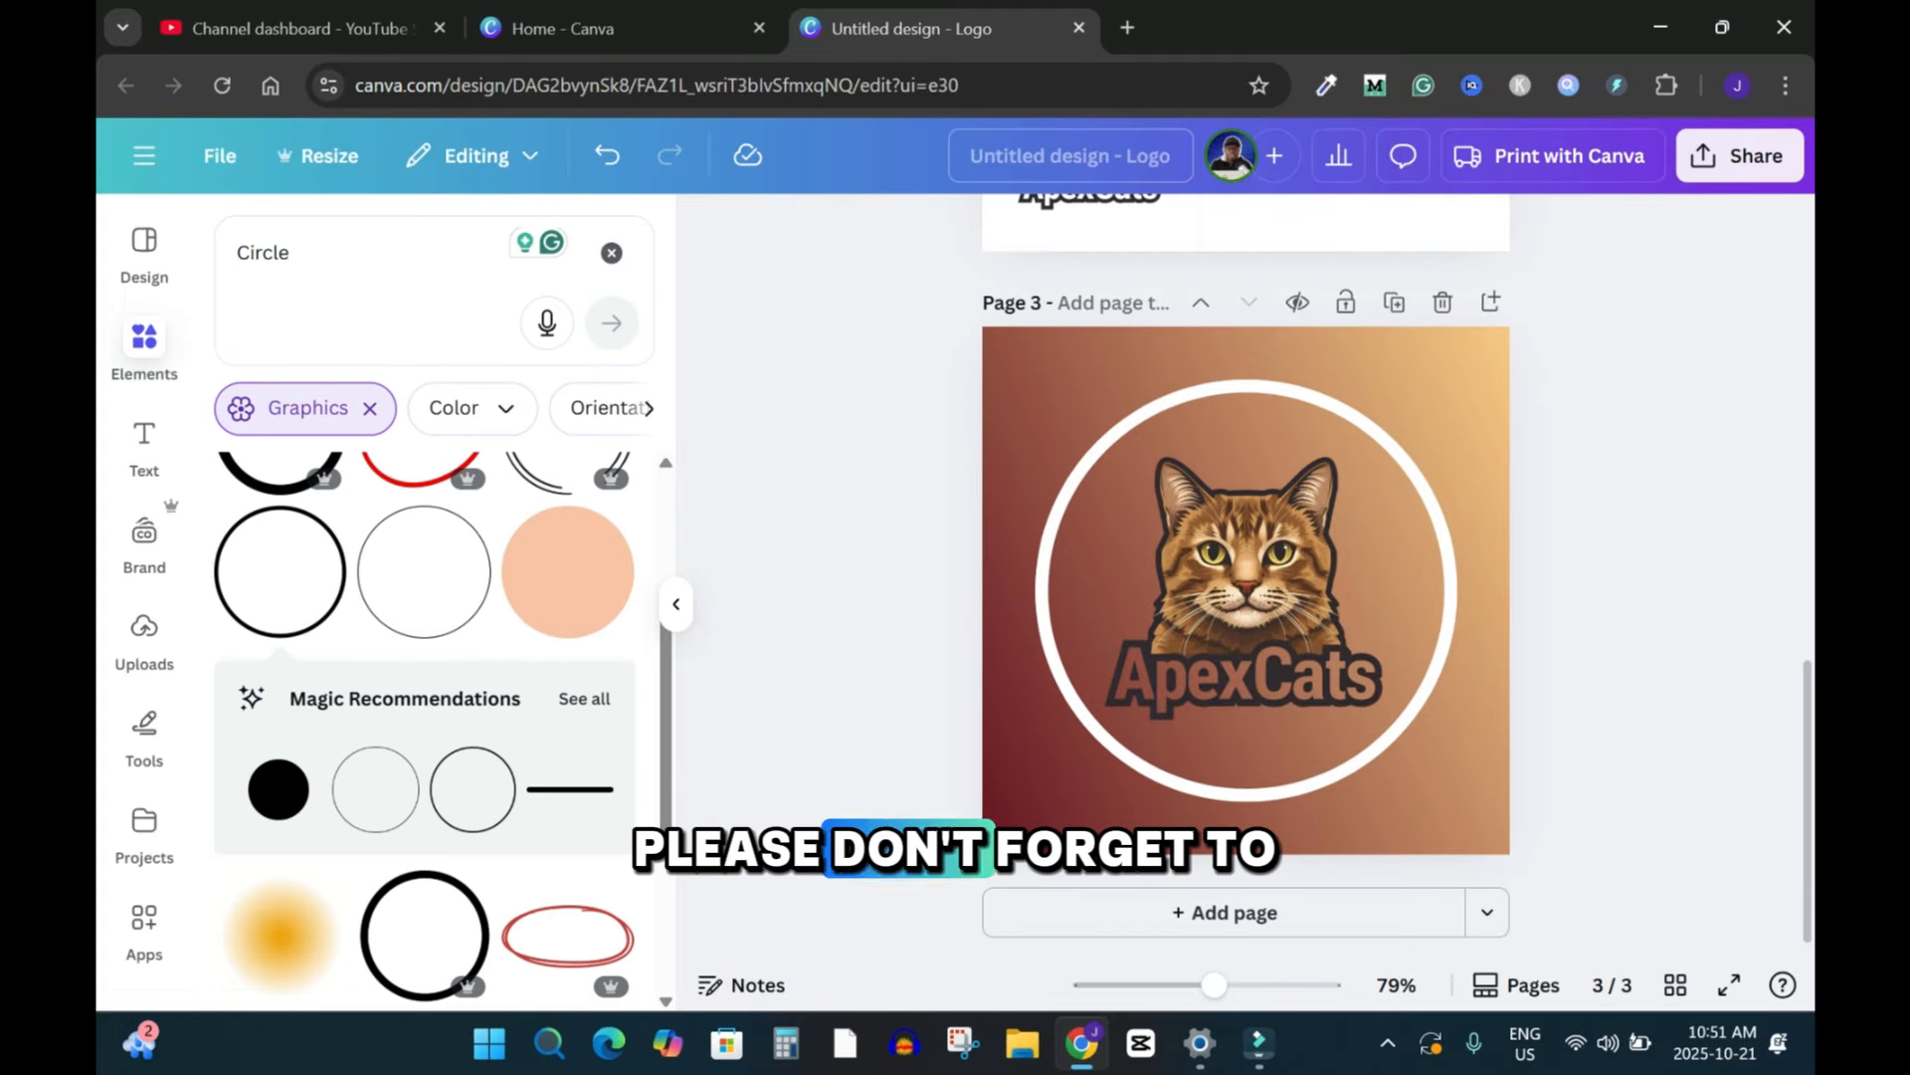
Step: Rename the design as "Funny Cats - Cat, cats"
{"action": "left_click", "coordinate": [1071, 156]}
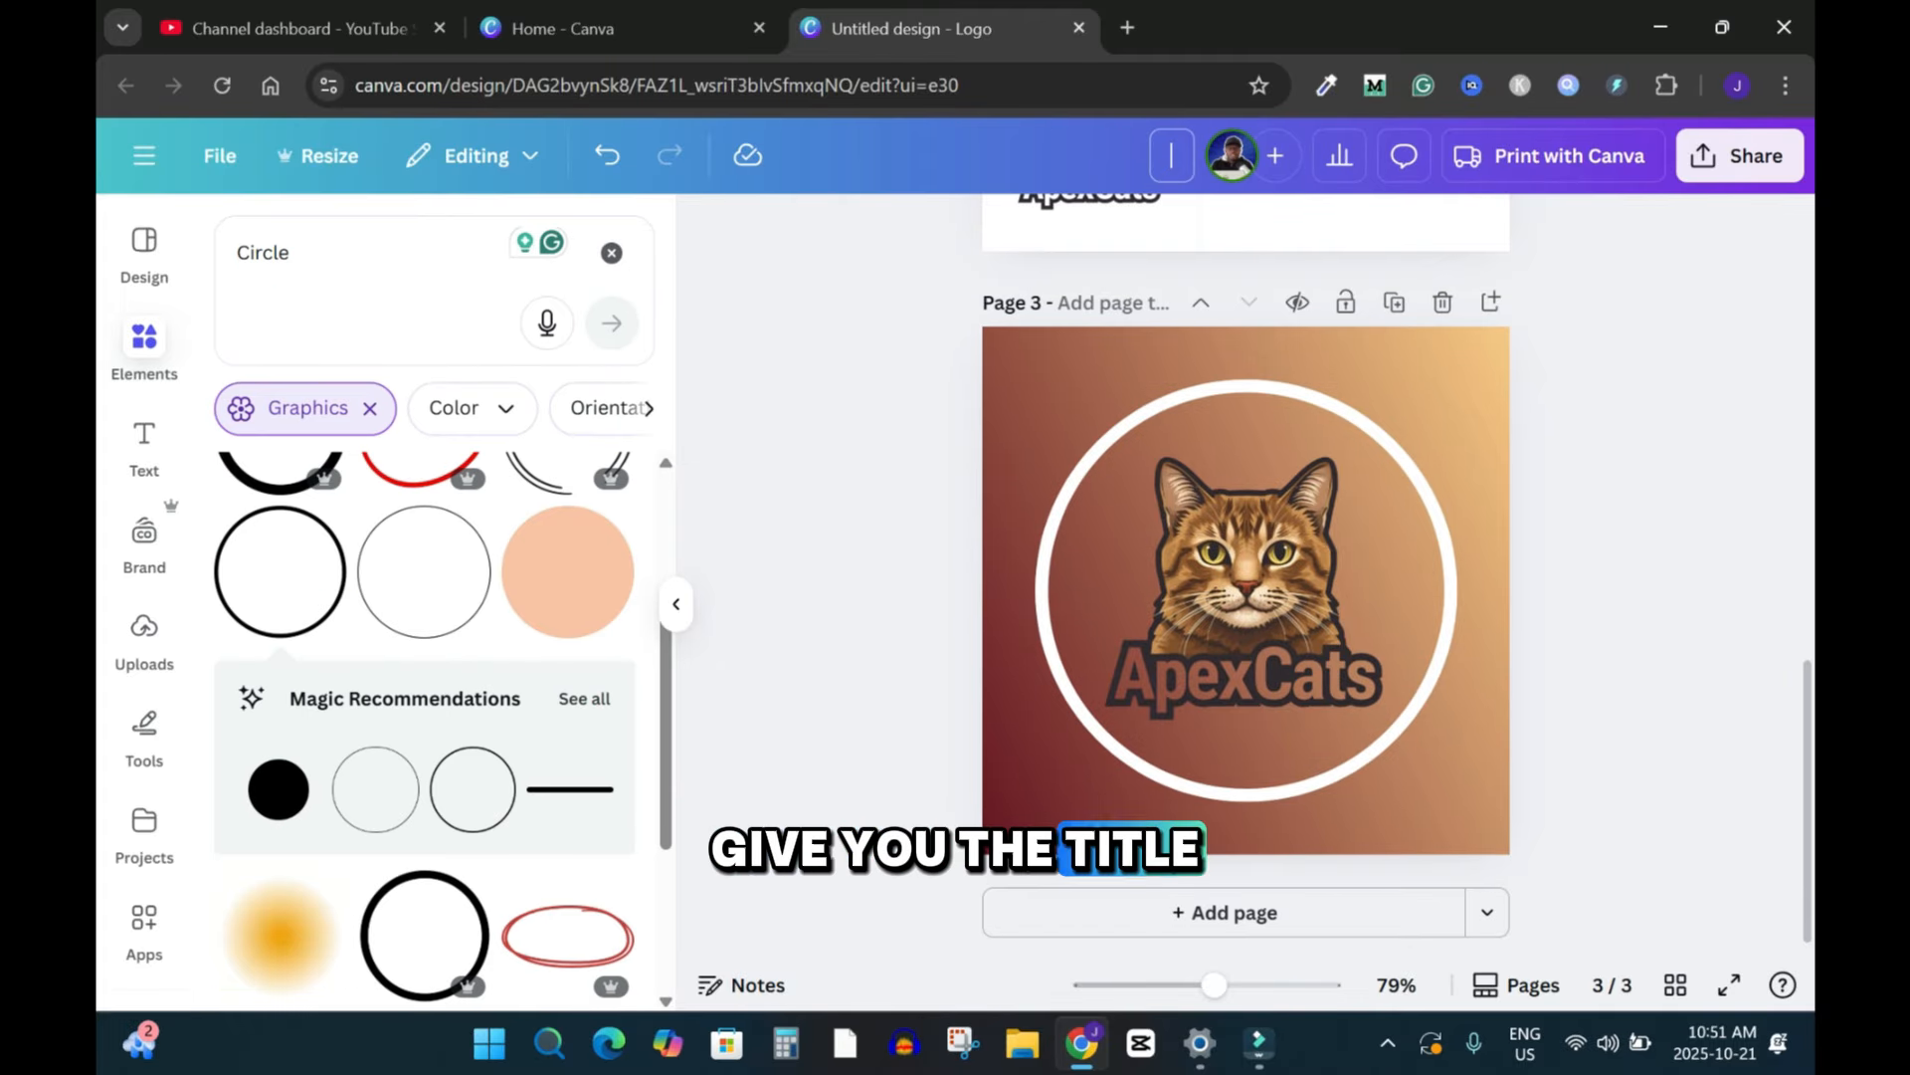
{"action": "type", "text": "Cats"}
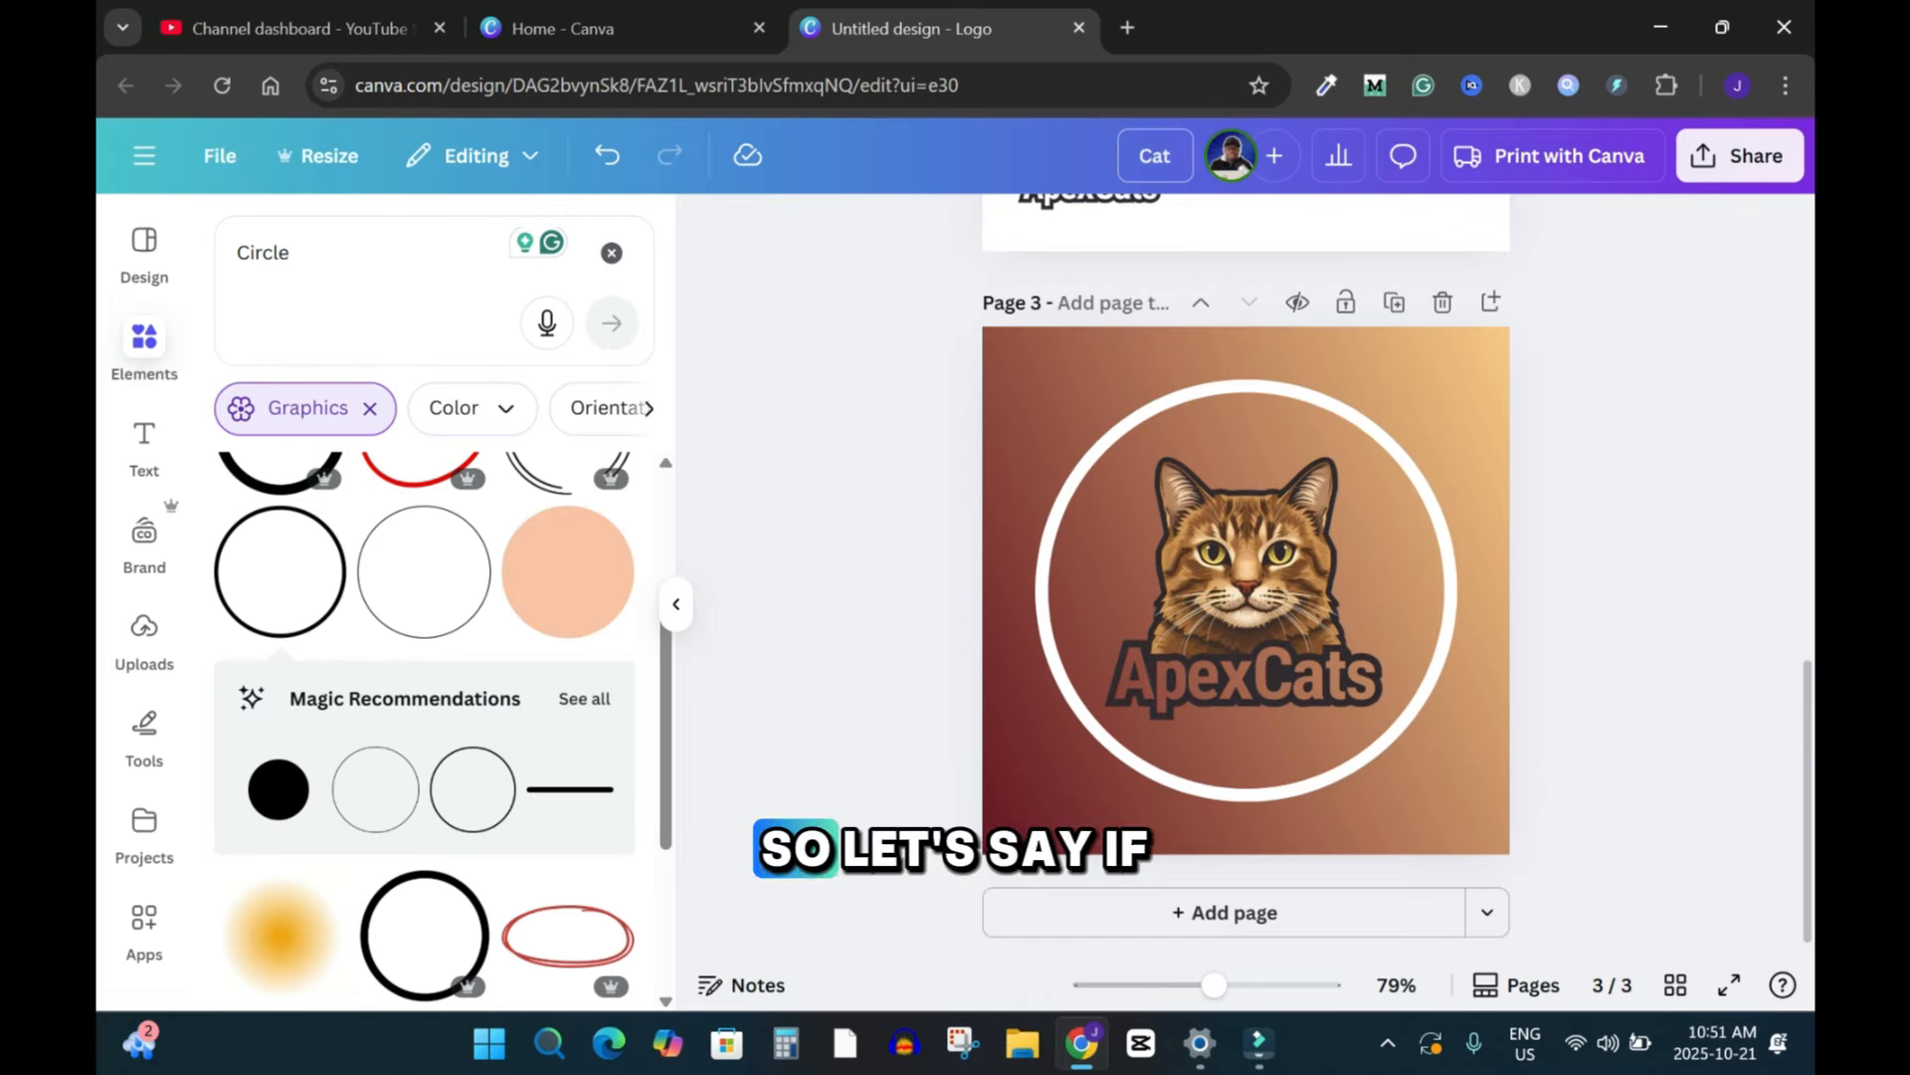
{"action": "key", "text": "BackSpace"}
{"action": "key", "text": "BackSpace"}
{"action": "key", "text": "BackSpace"}
{"action": "type", "text": "F"}
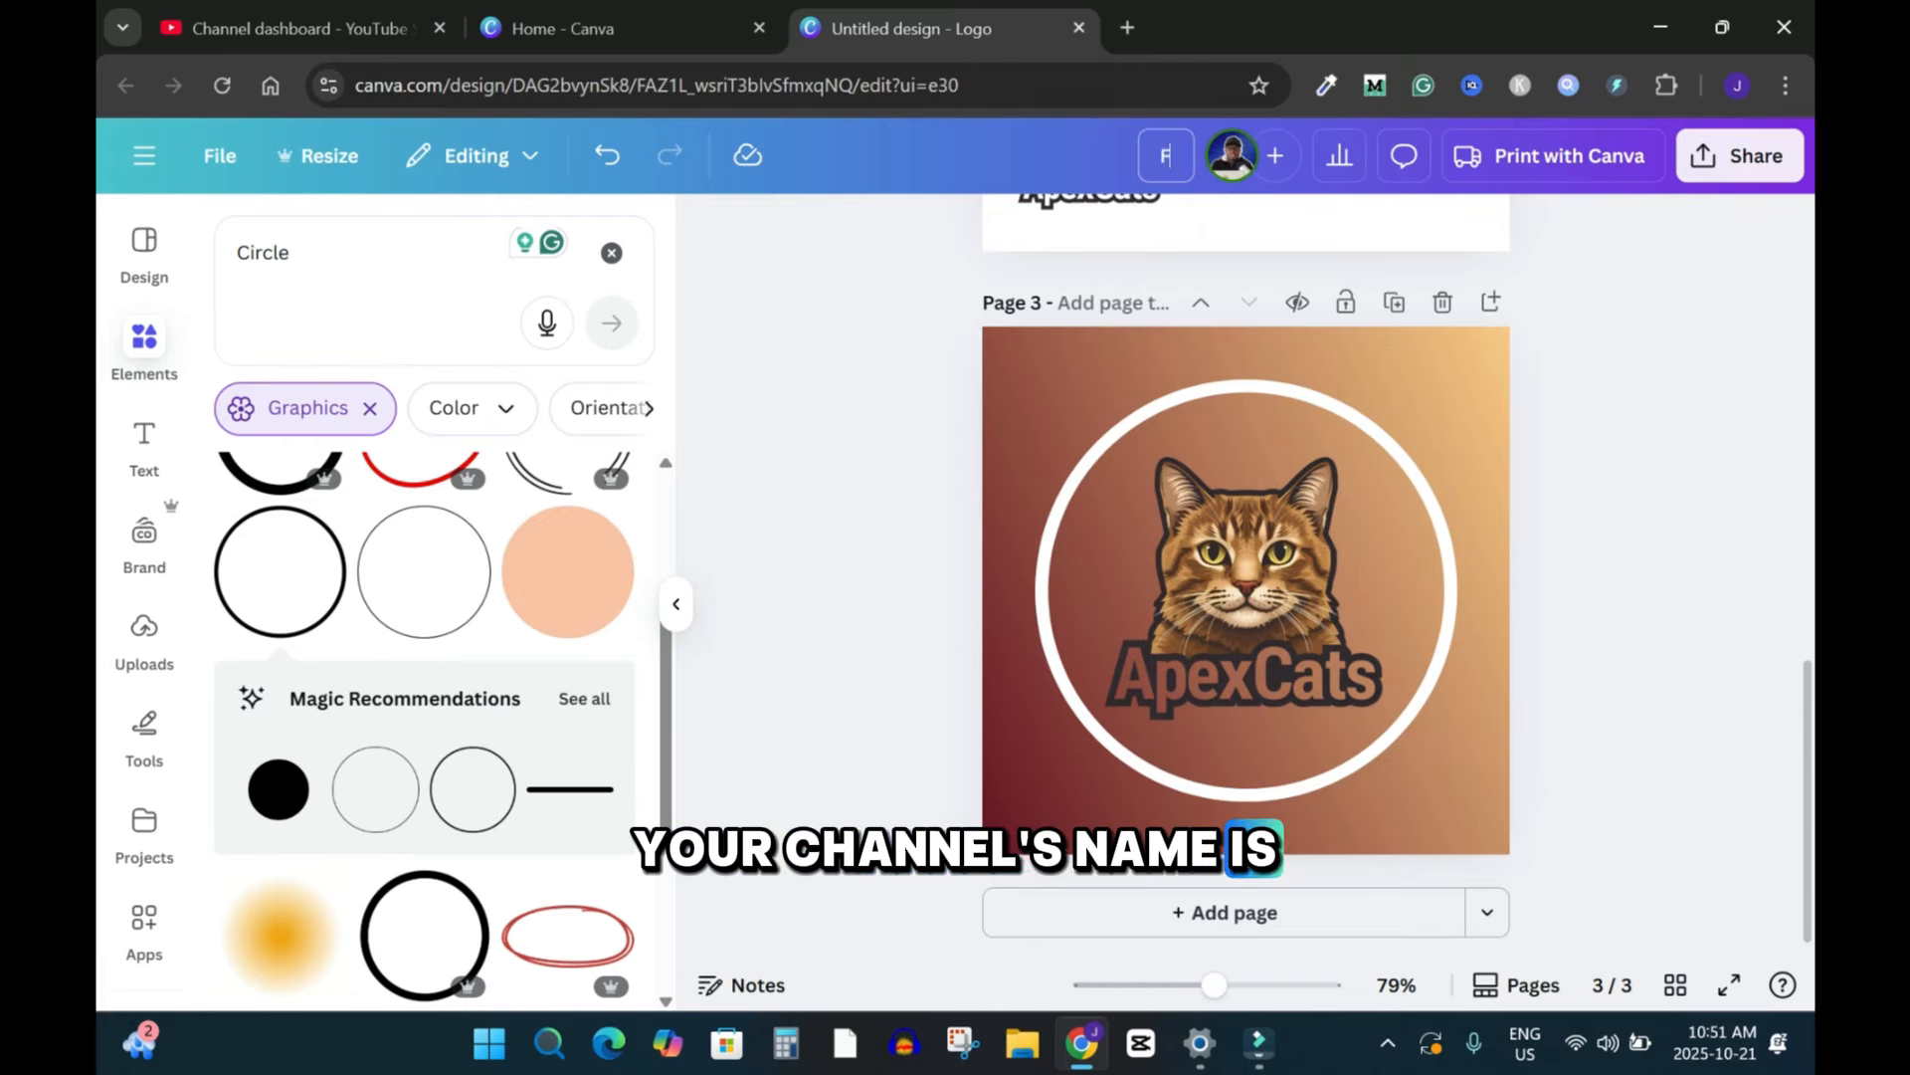
{"action": "type", "text": "unny Cats -"}
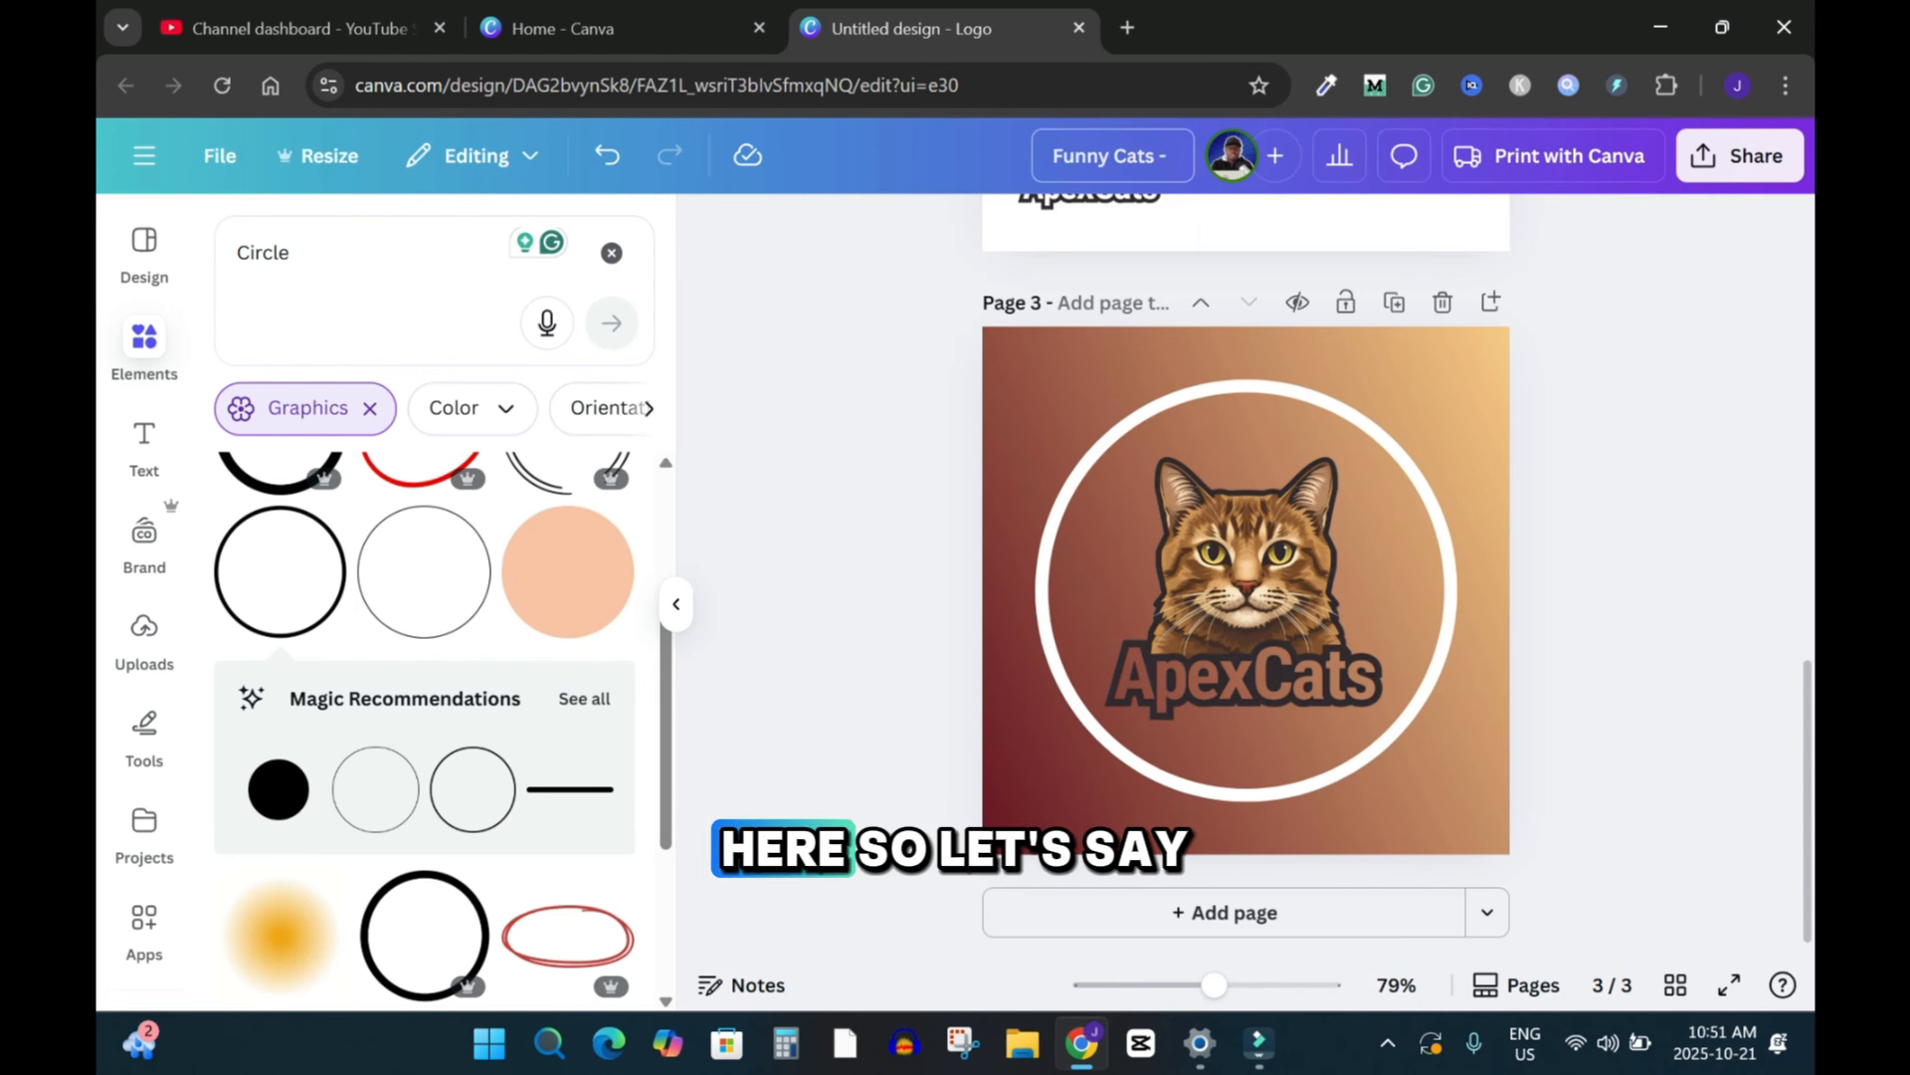
{"action": "type", "text": " Cat, cats"}
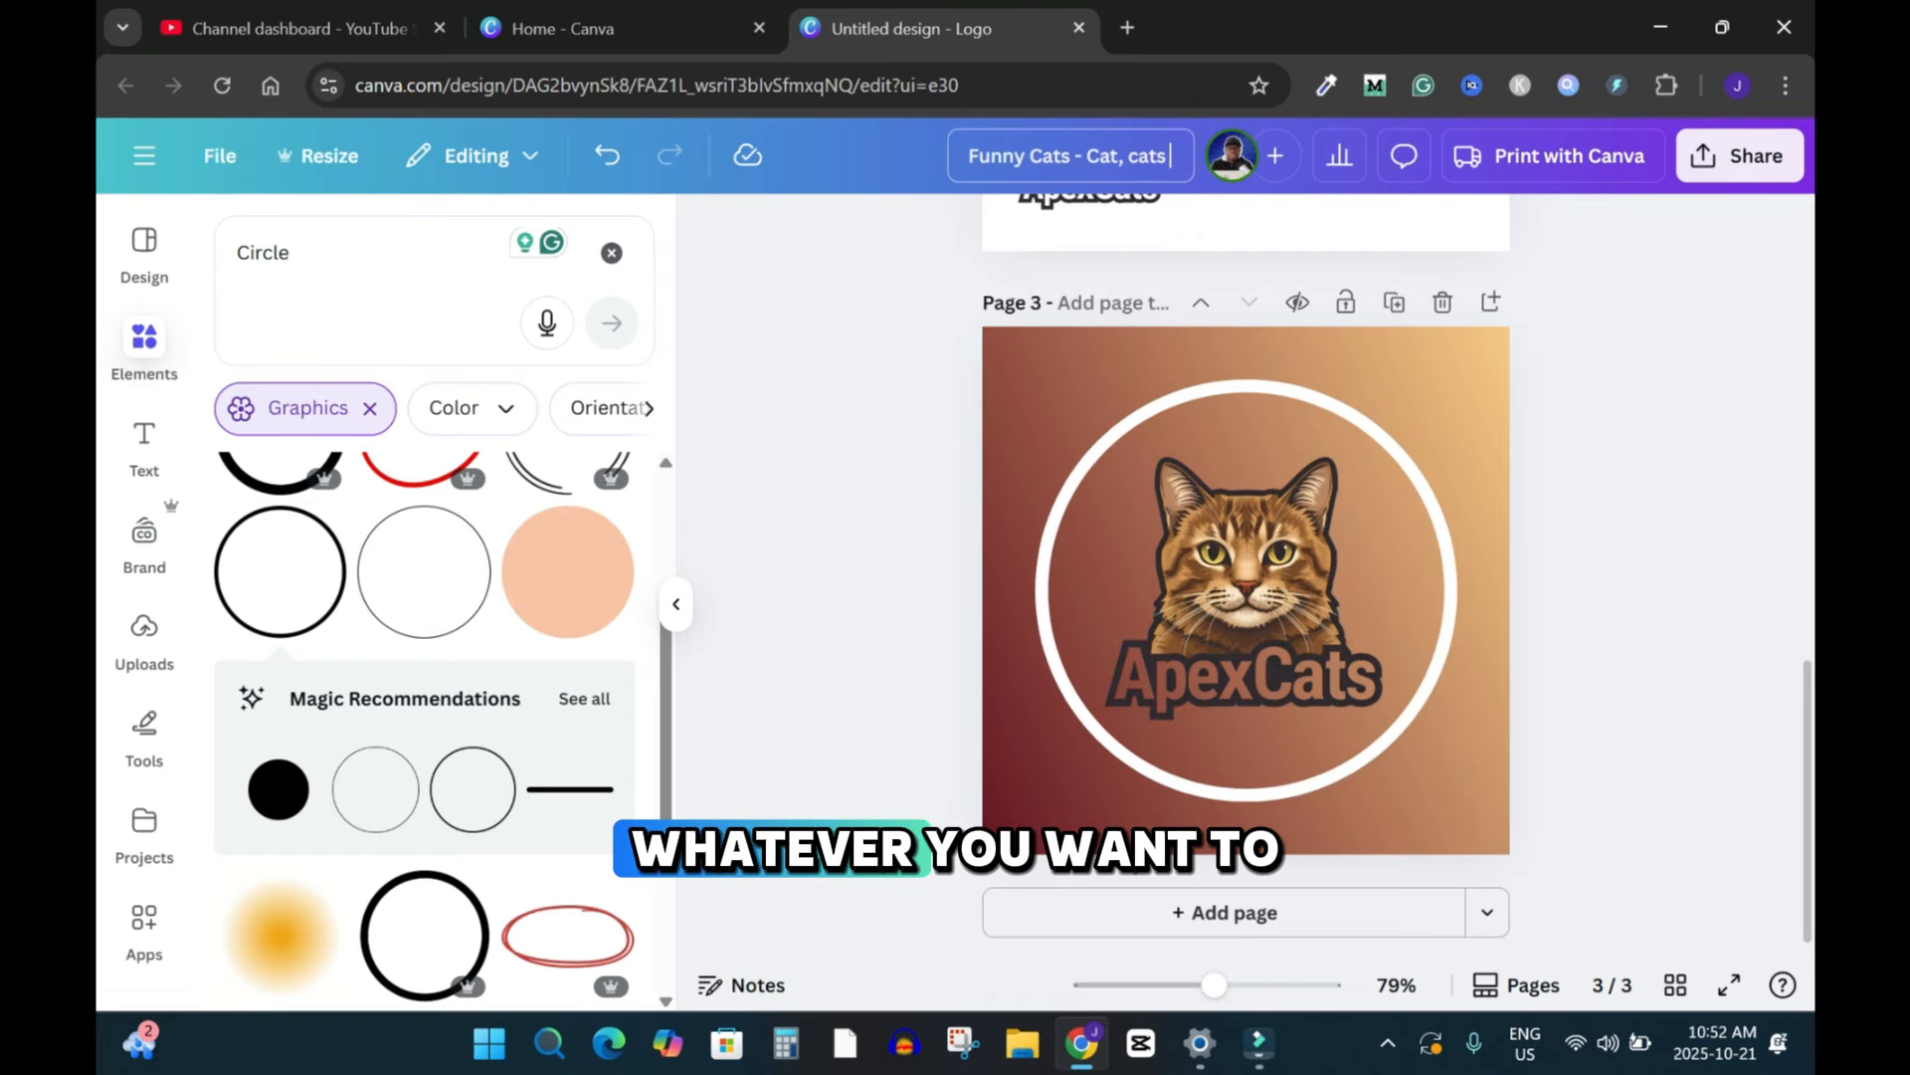
{"action": "key", "text": "Return"}
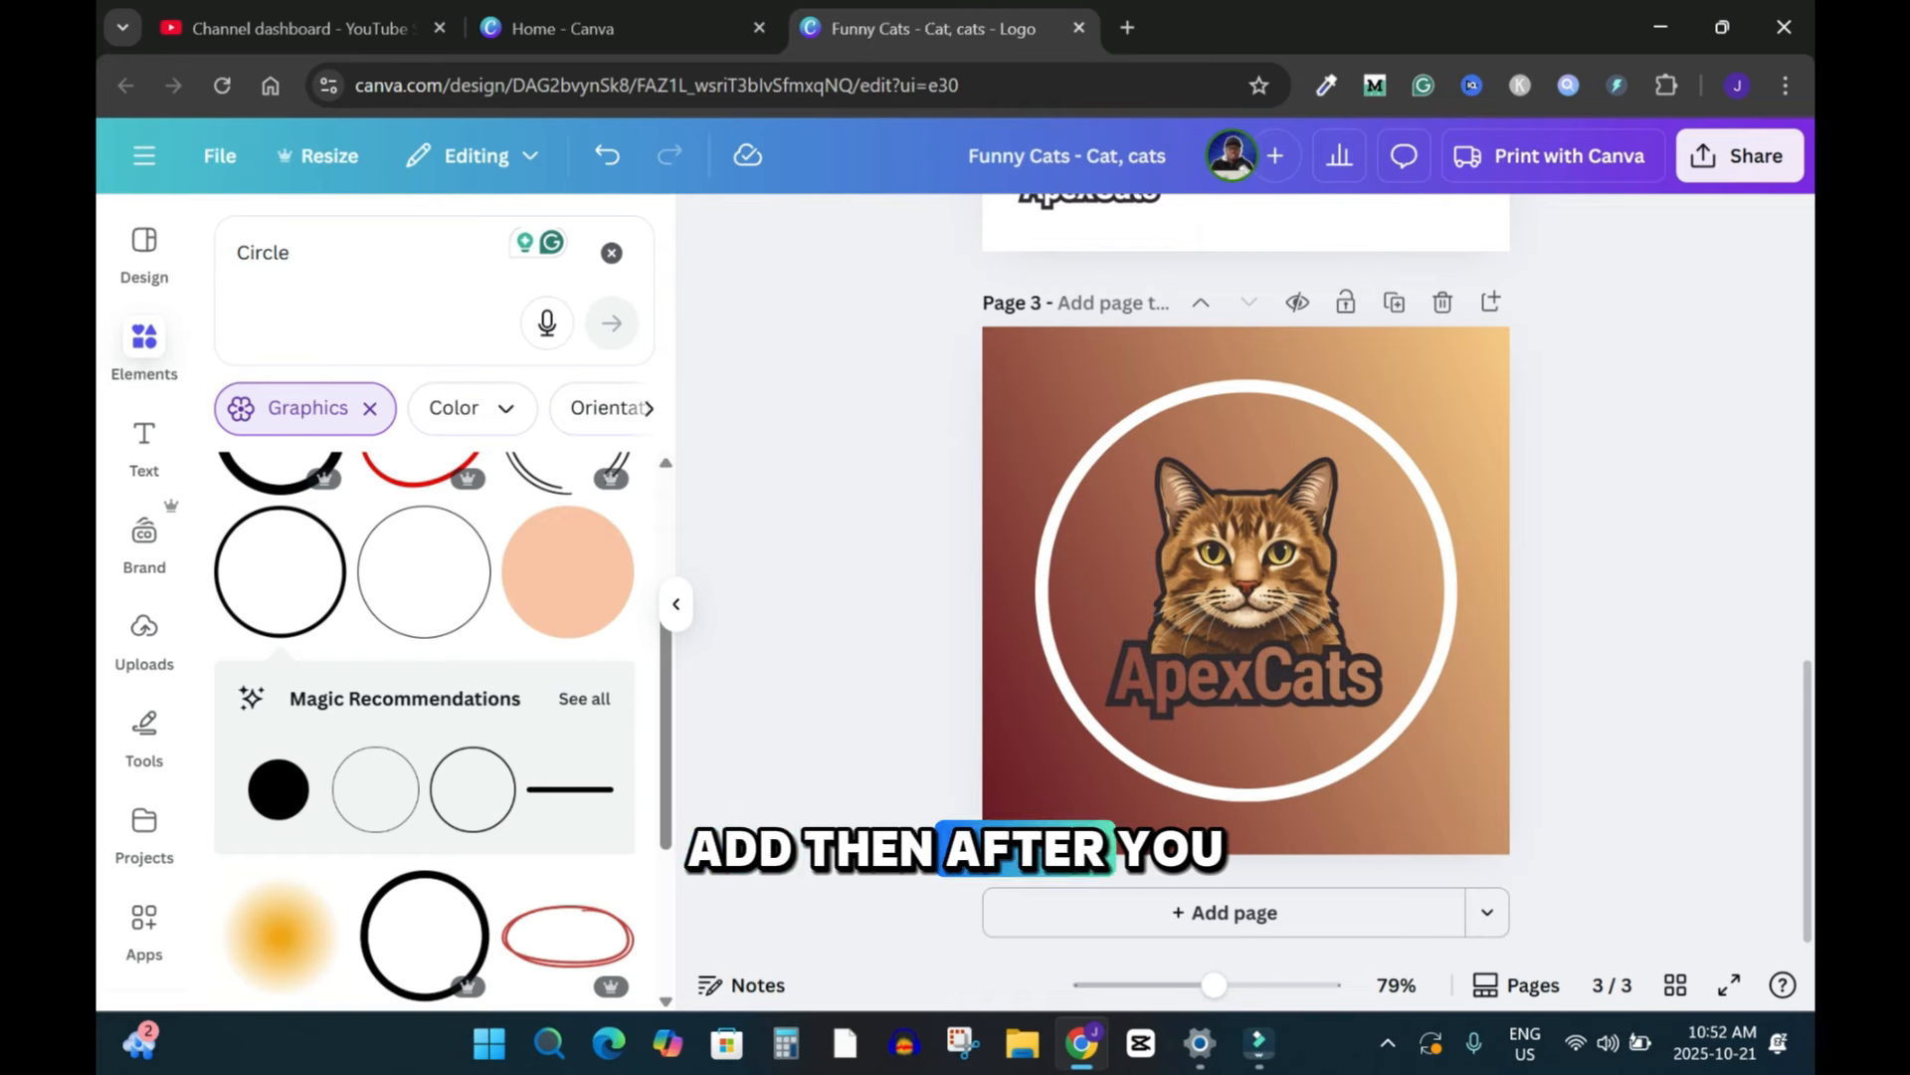
Step: Download only page 3 as a PNG file, then open the downloaded image to check it and close the viewer
{"action": "left_click", "coordinate": [1740, 155]}
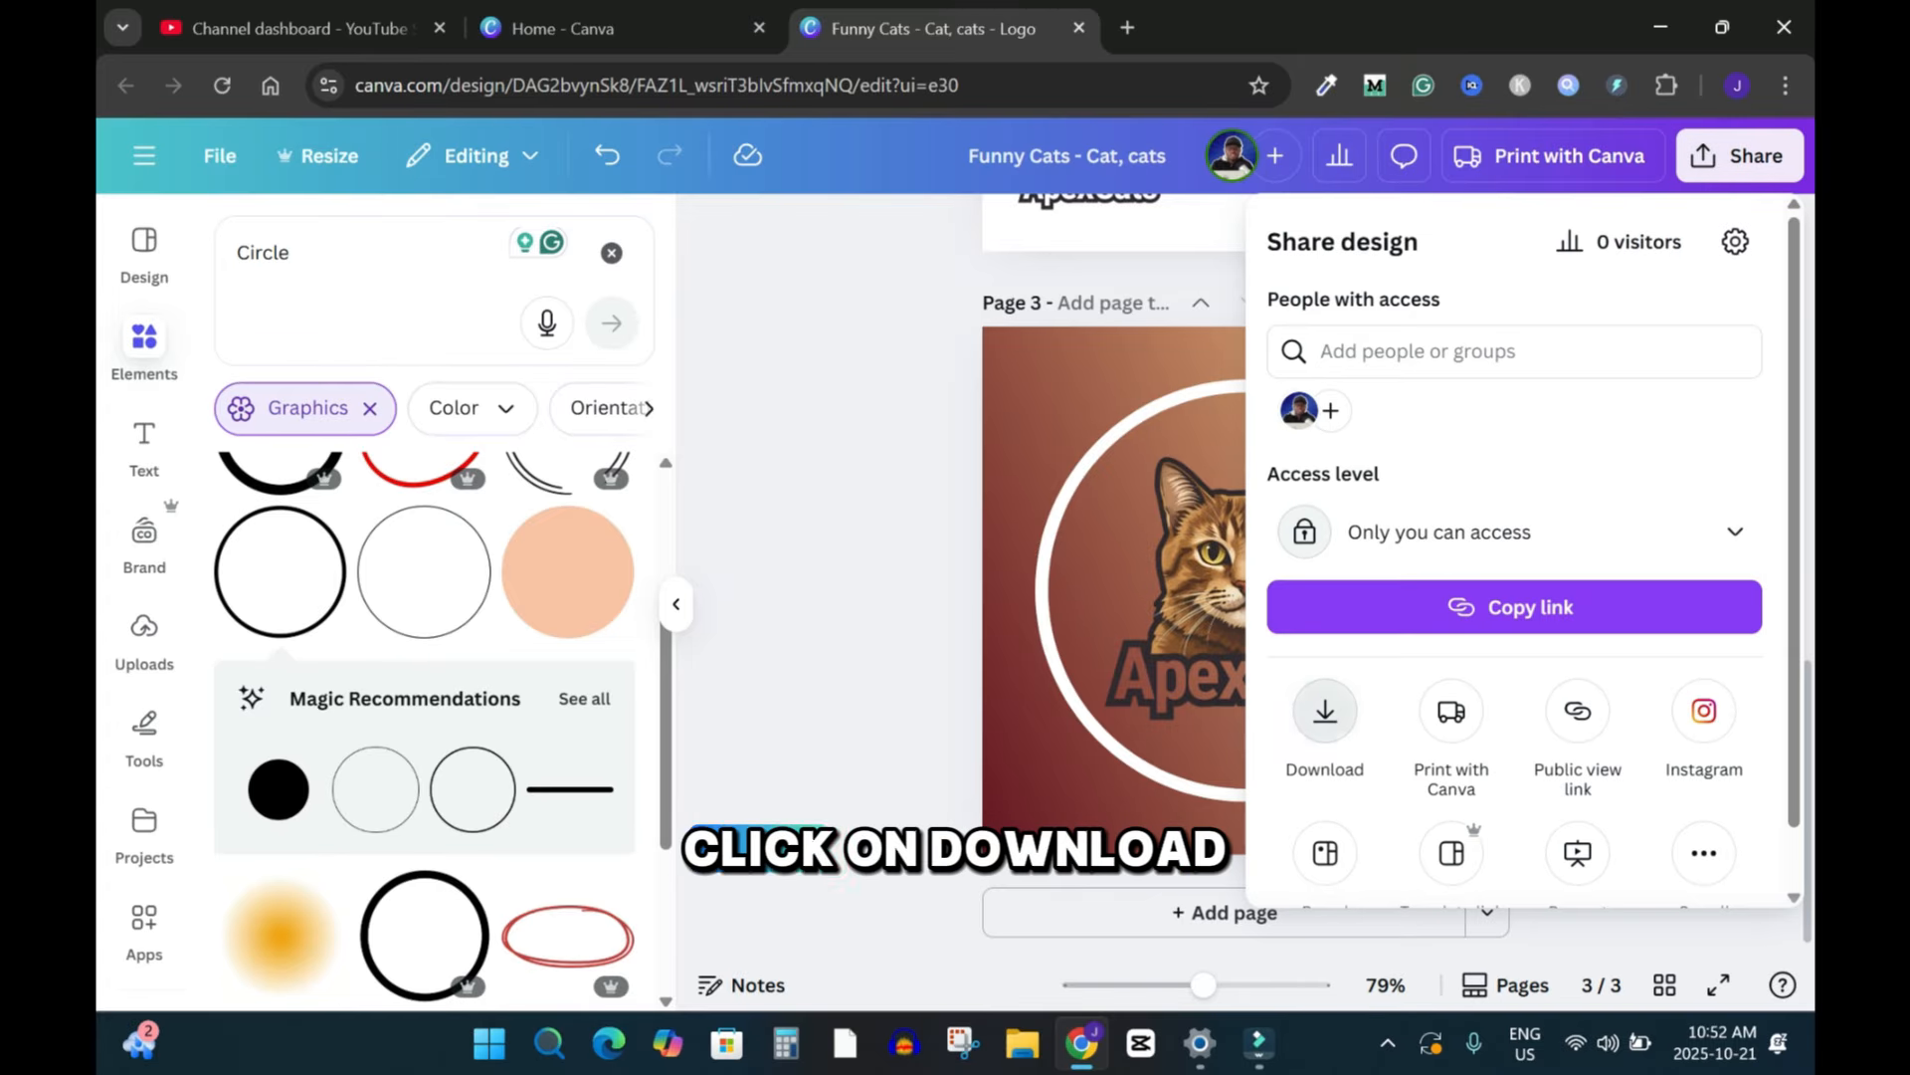
{"action": "left_click", "coordinate": [1327, 729]}
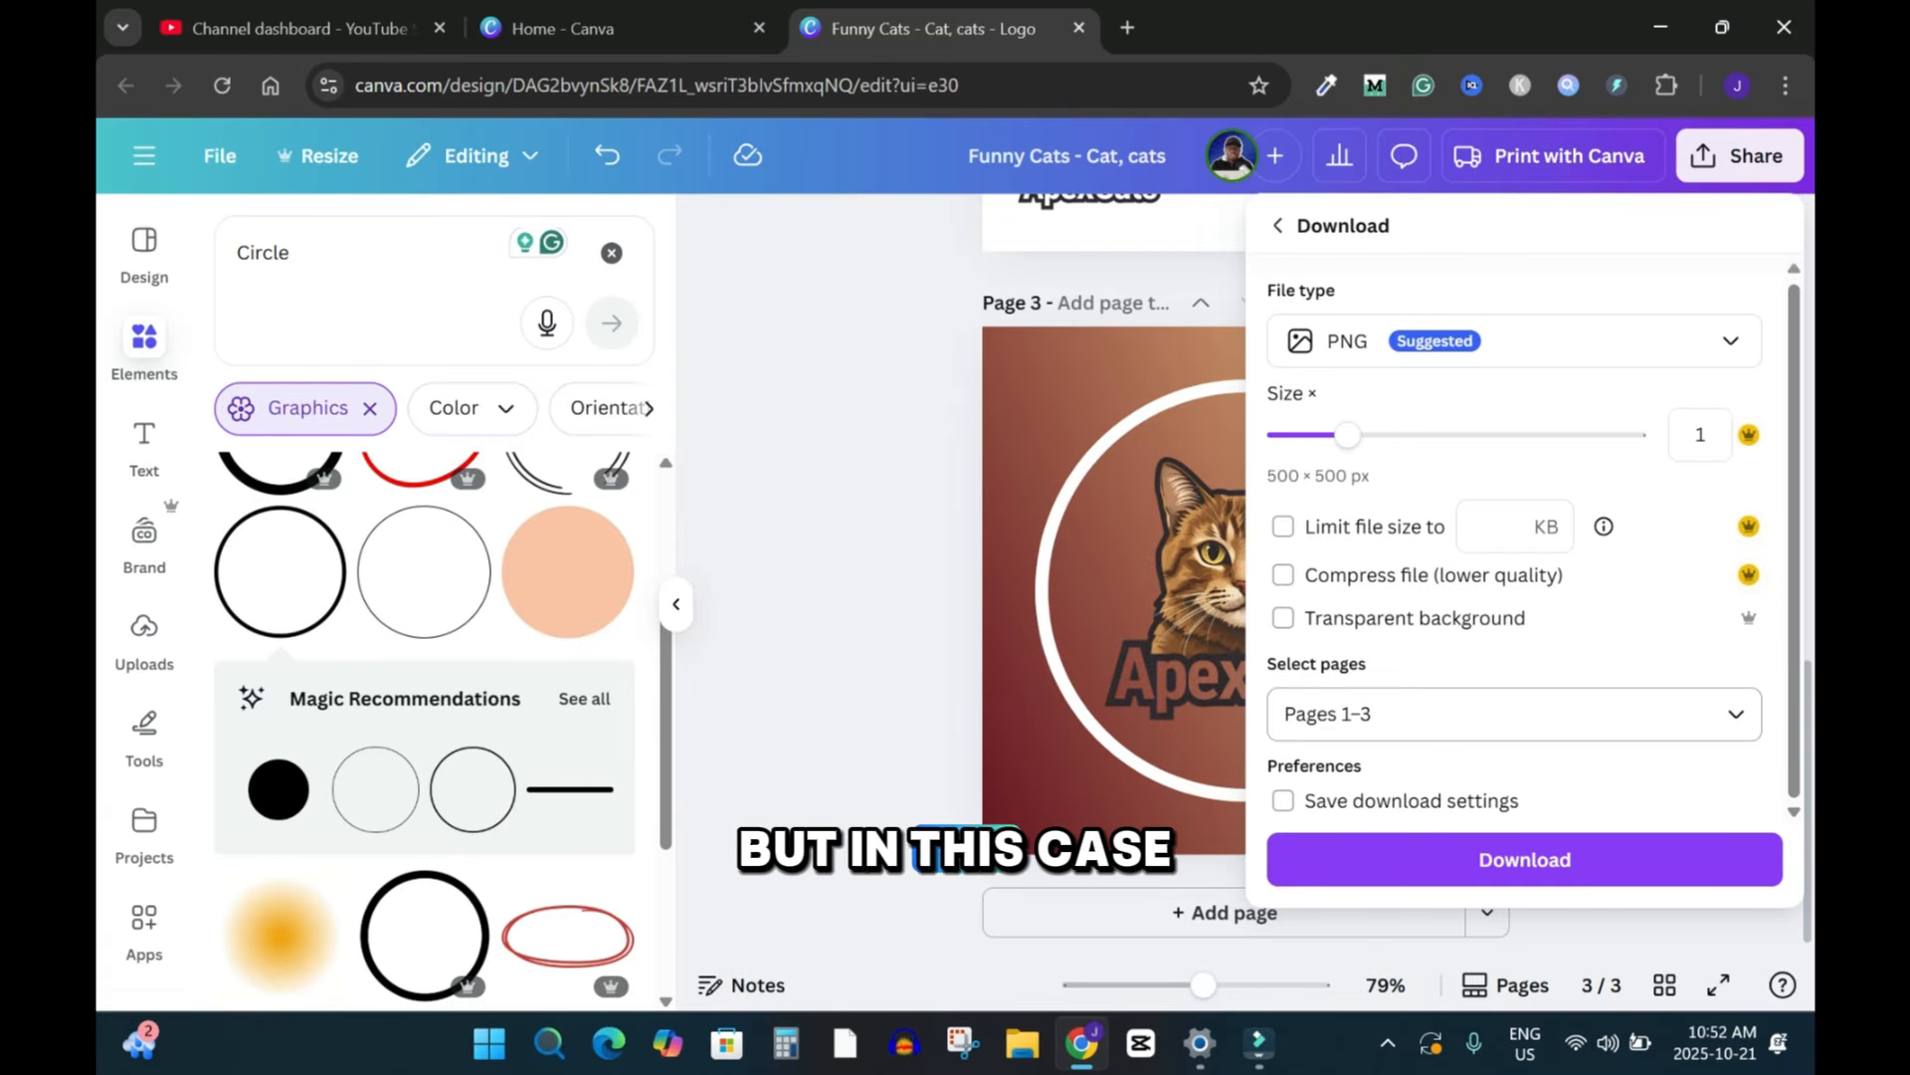
{"action": "left_click", "coordinate": [1736, 714]}
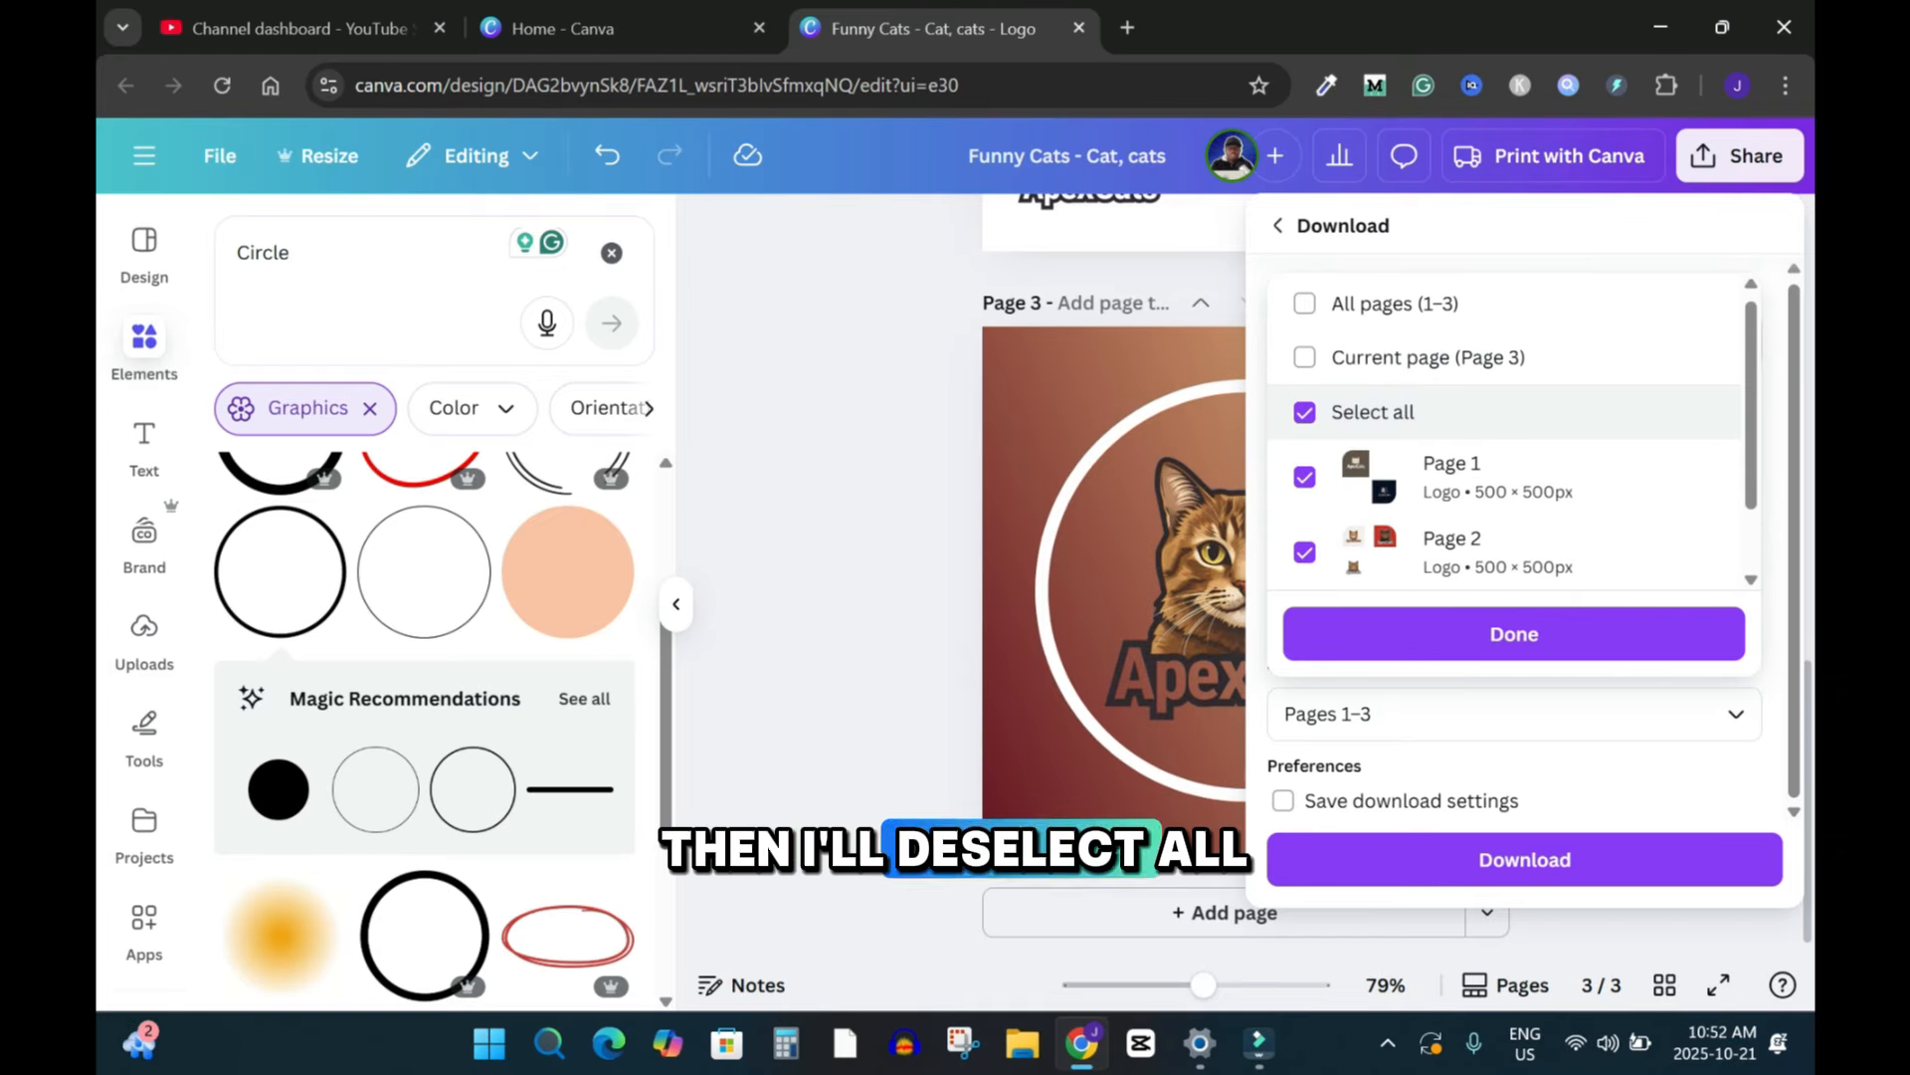
{"action": "left_click", "coordinate": [1304, 412]}
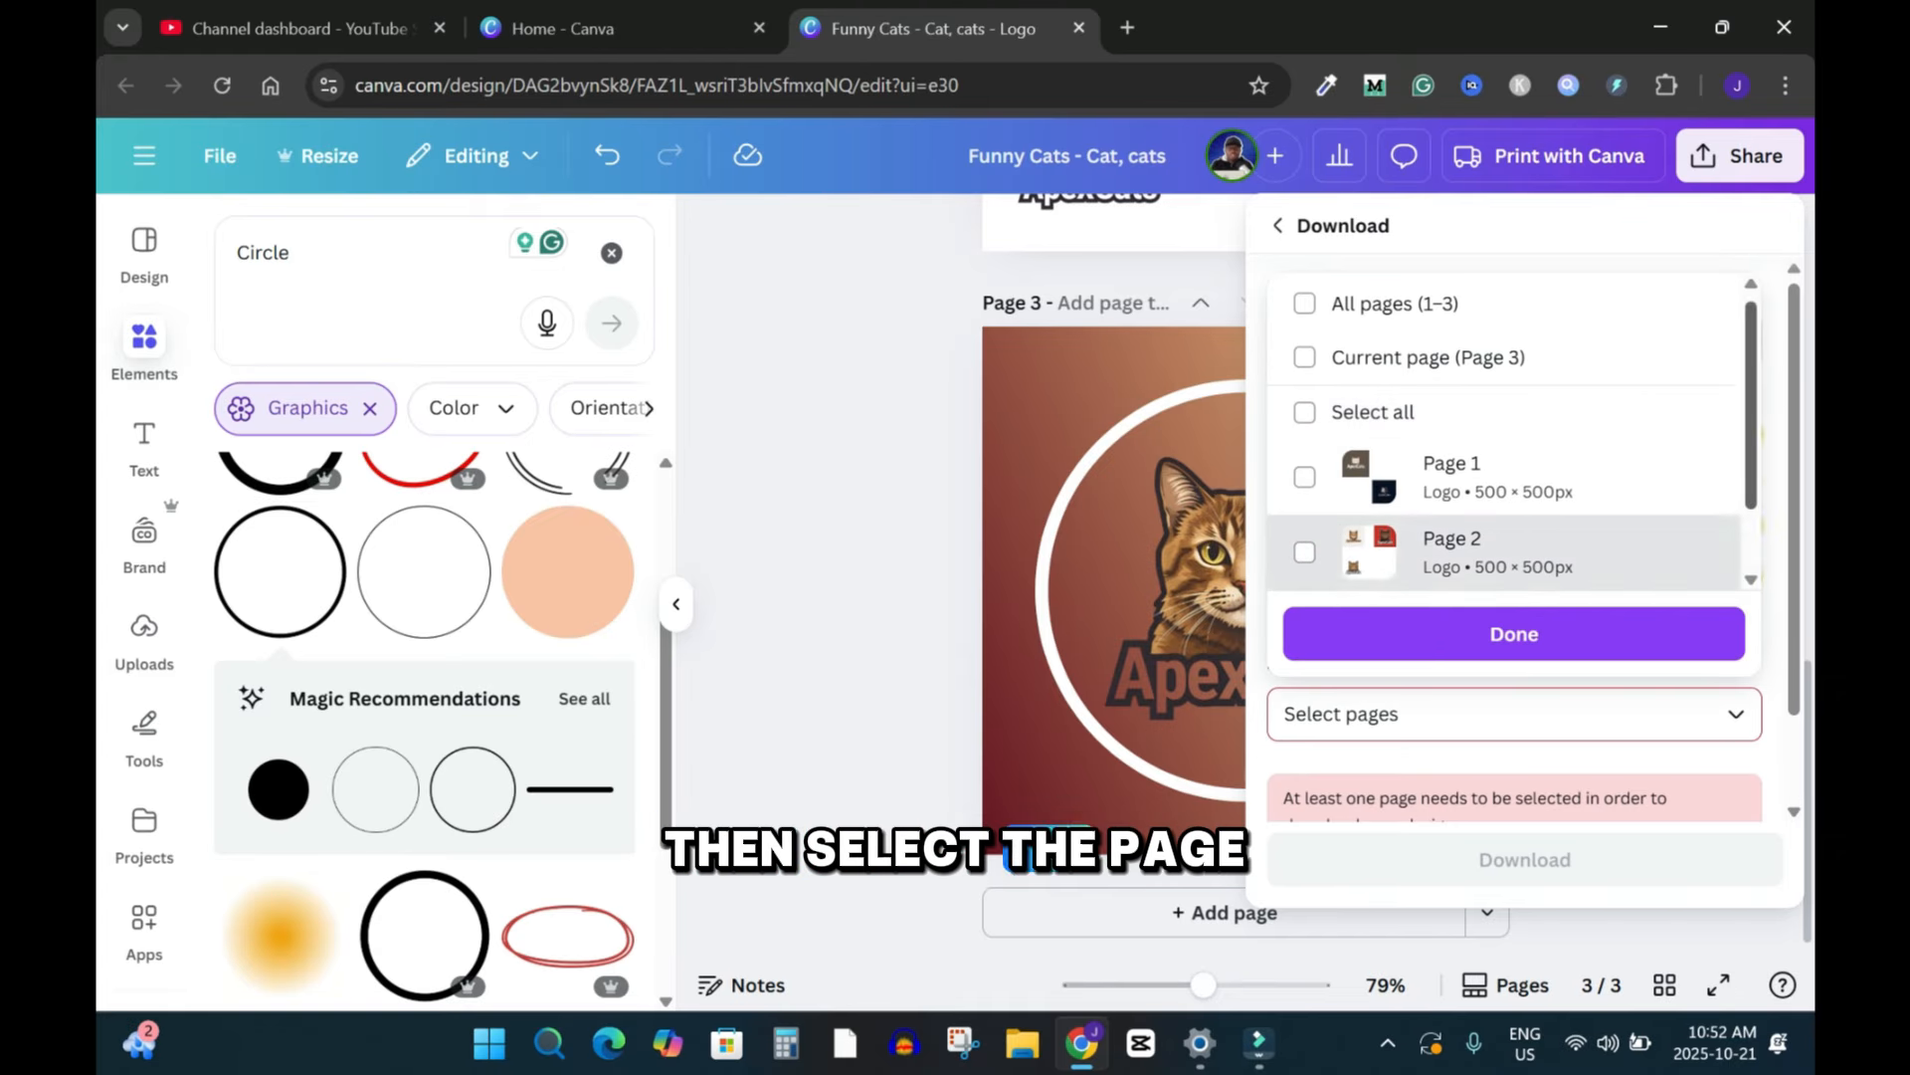
{"action": "scroll", "coordinate": [1393, 547], "scroll_direction": "down", "scroll_amount": 1}
{"action": "left_click", "coordinate": [1305, 542]}
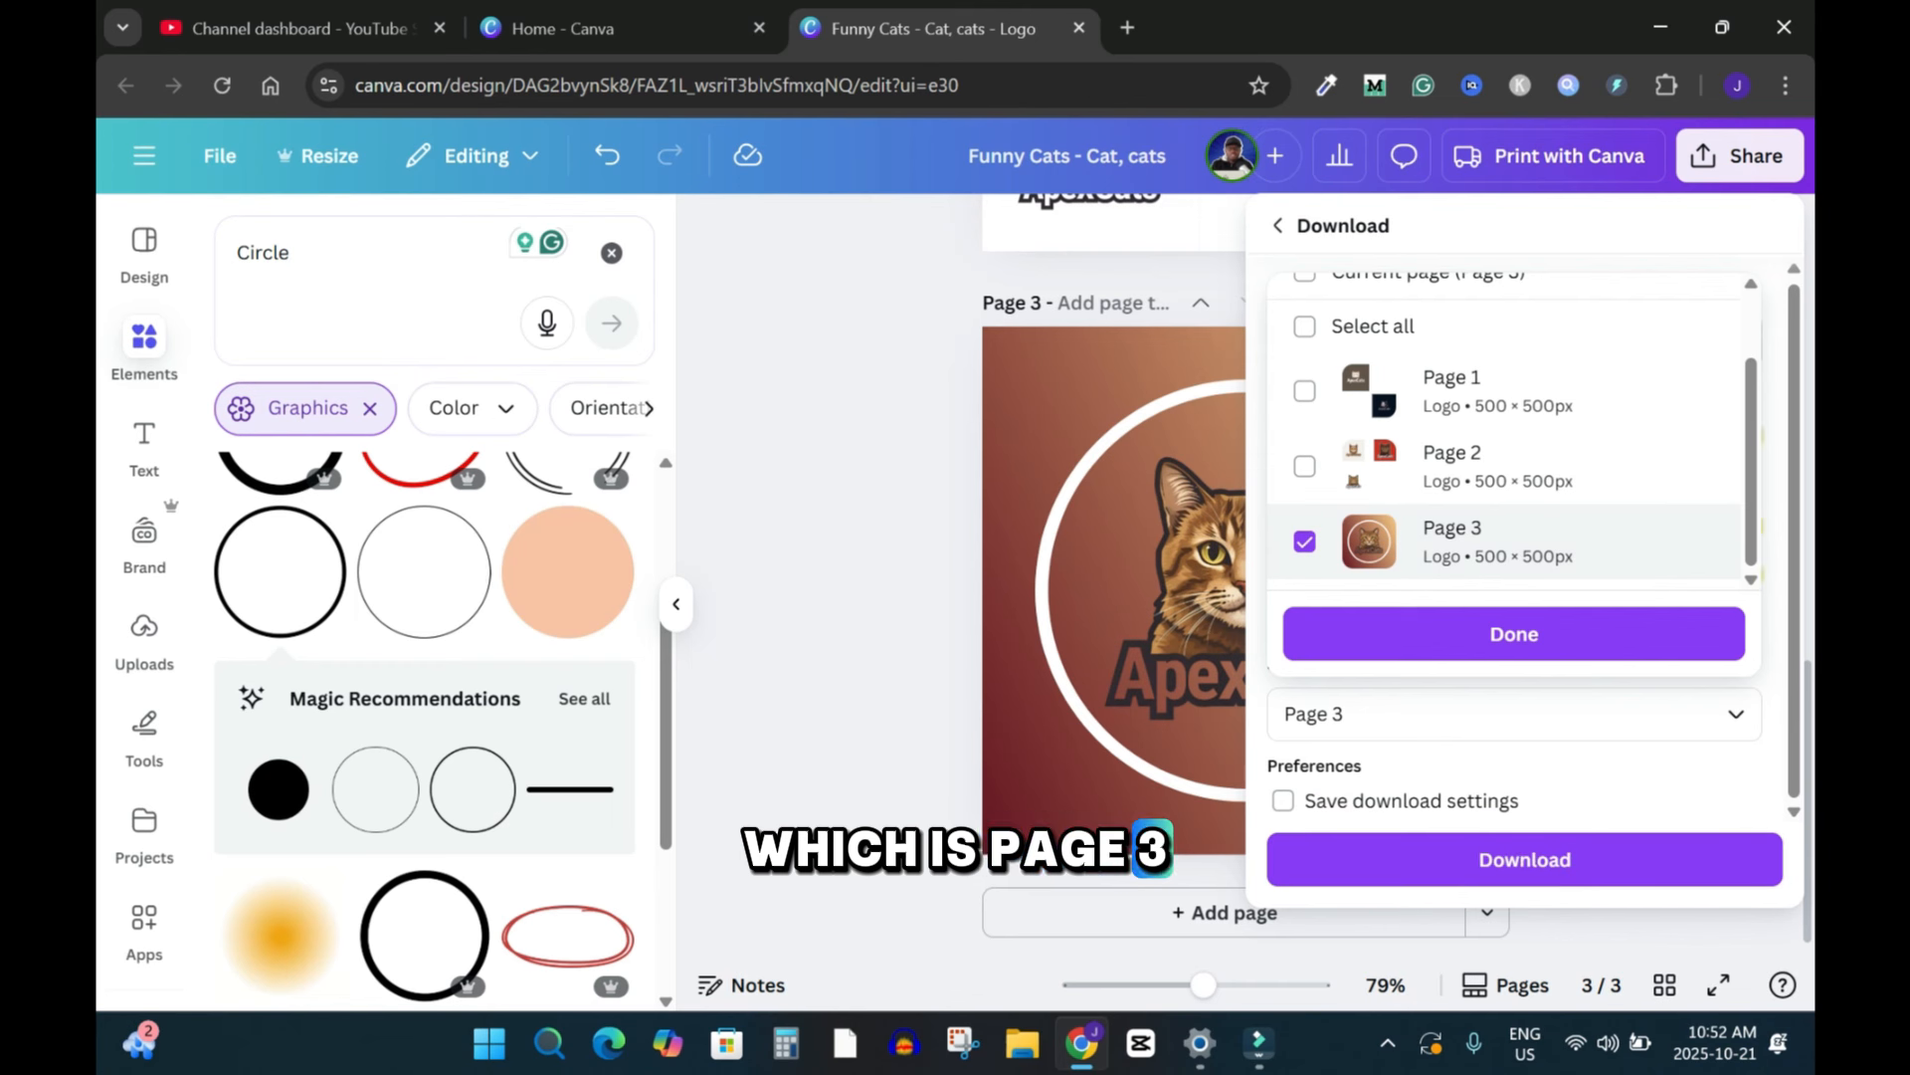
{"action": "left_click", "coordinate": [1513, 633]}
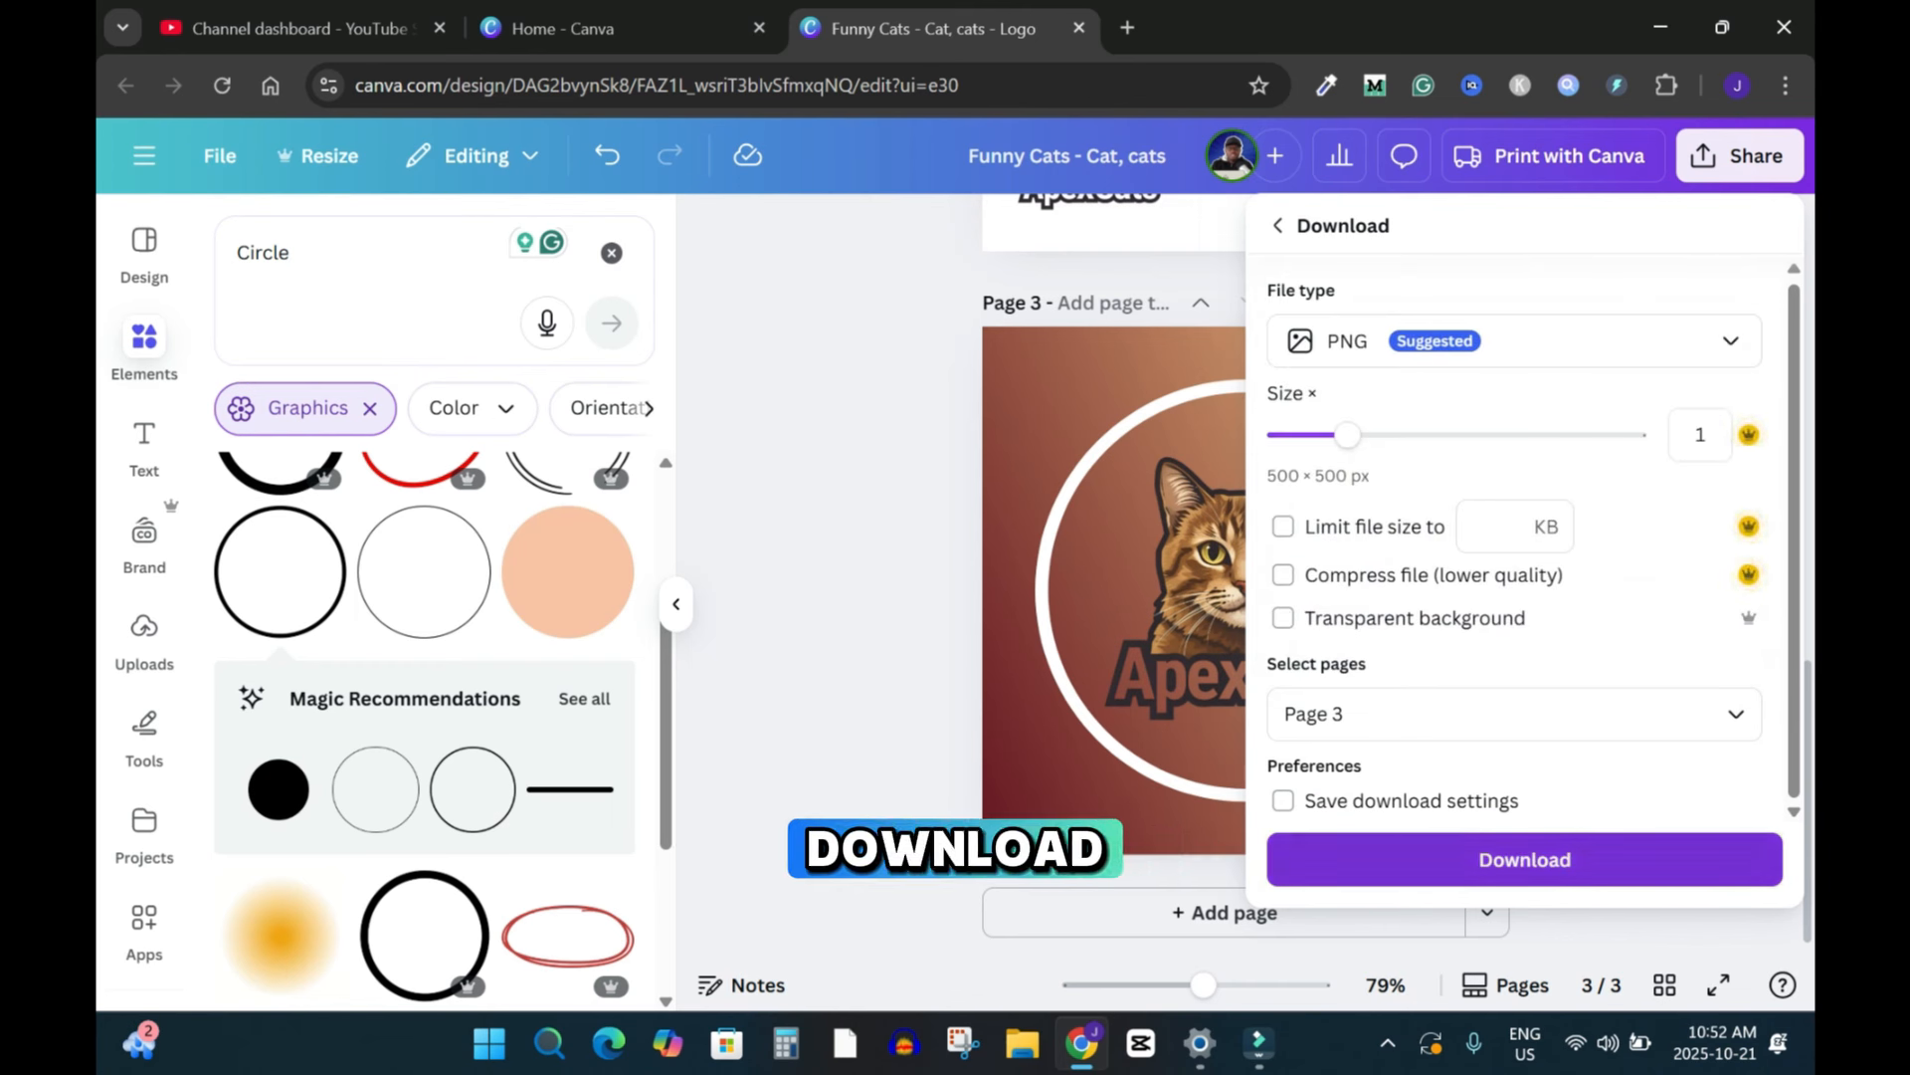
{"action": "left_click", "coordinate": [1525, 860]}
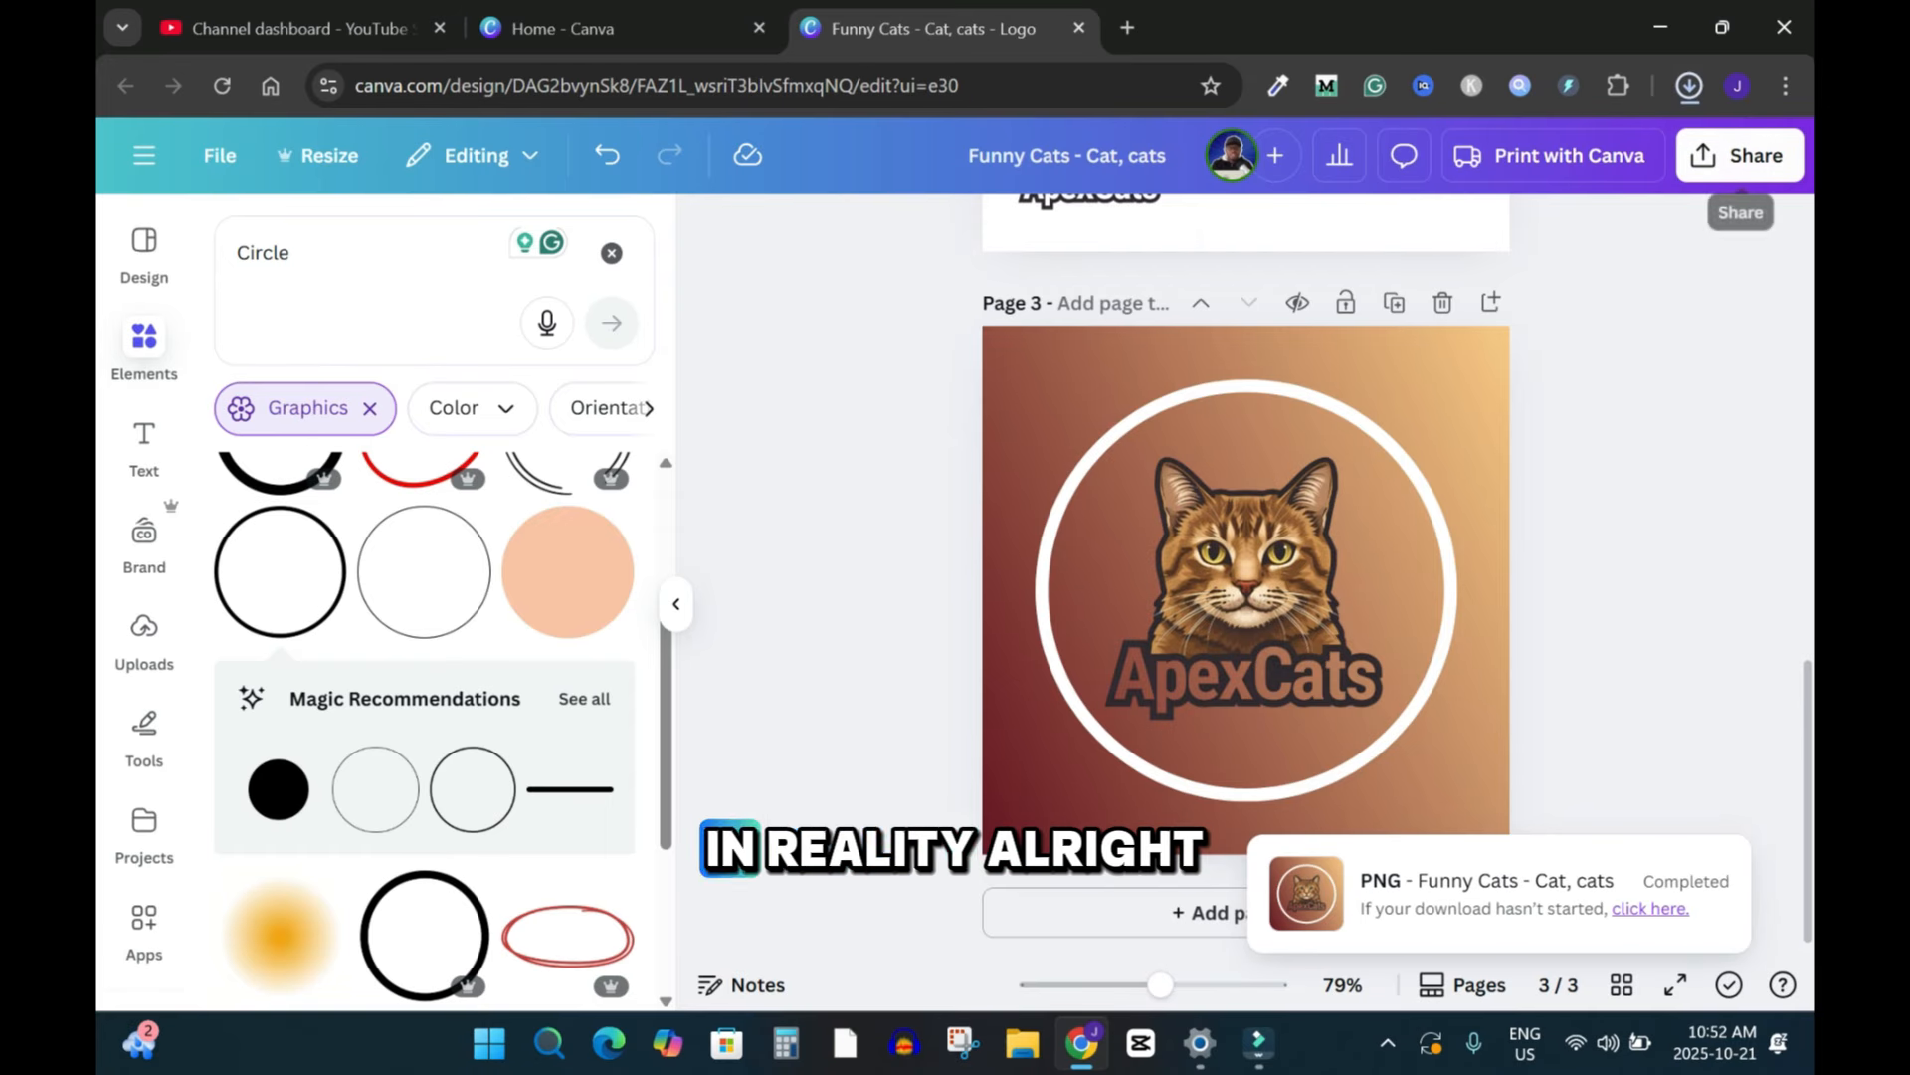
{"action": "left_click", "coordinate": [1667, 150]}
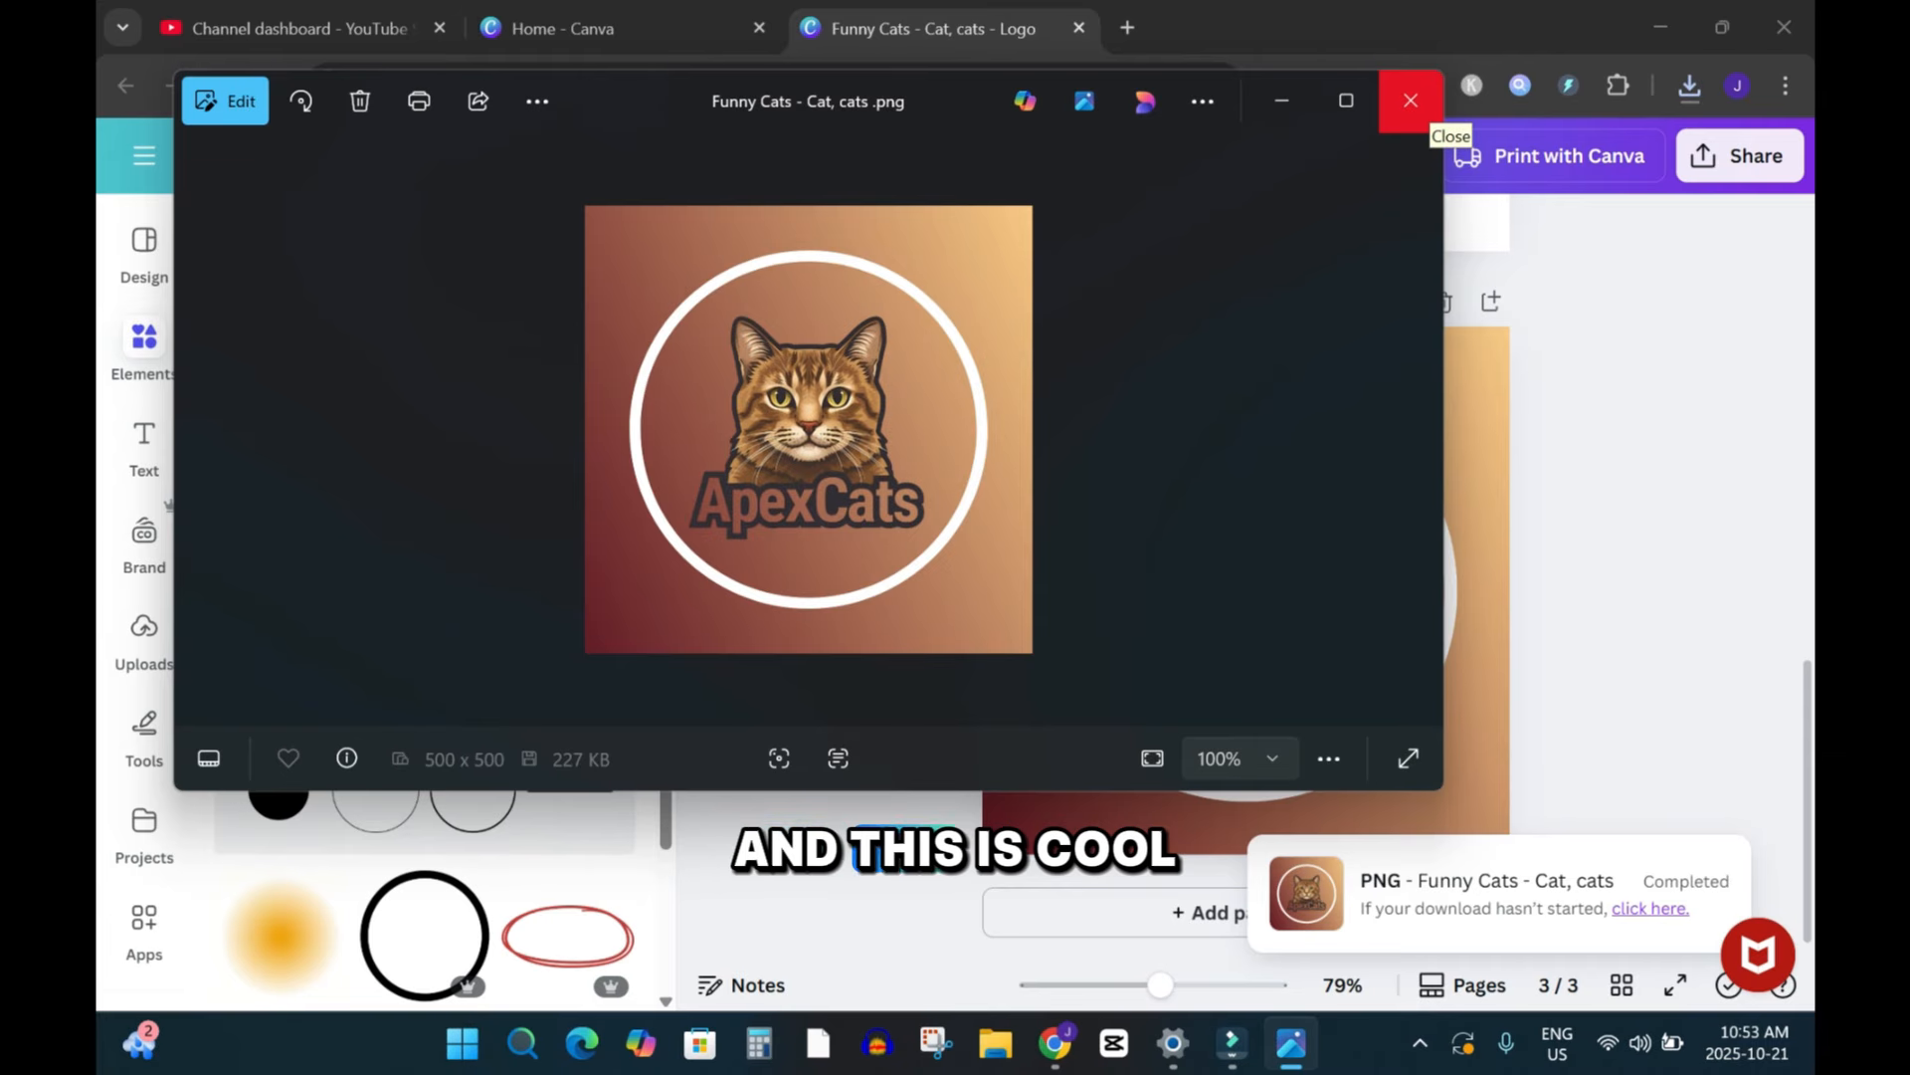
{"action": "left_click", "coordinate": [1413, 103]}
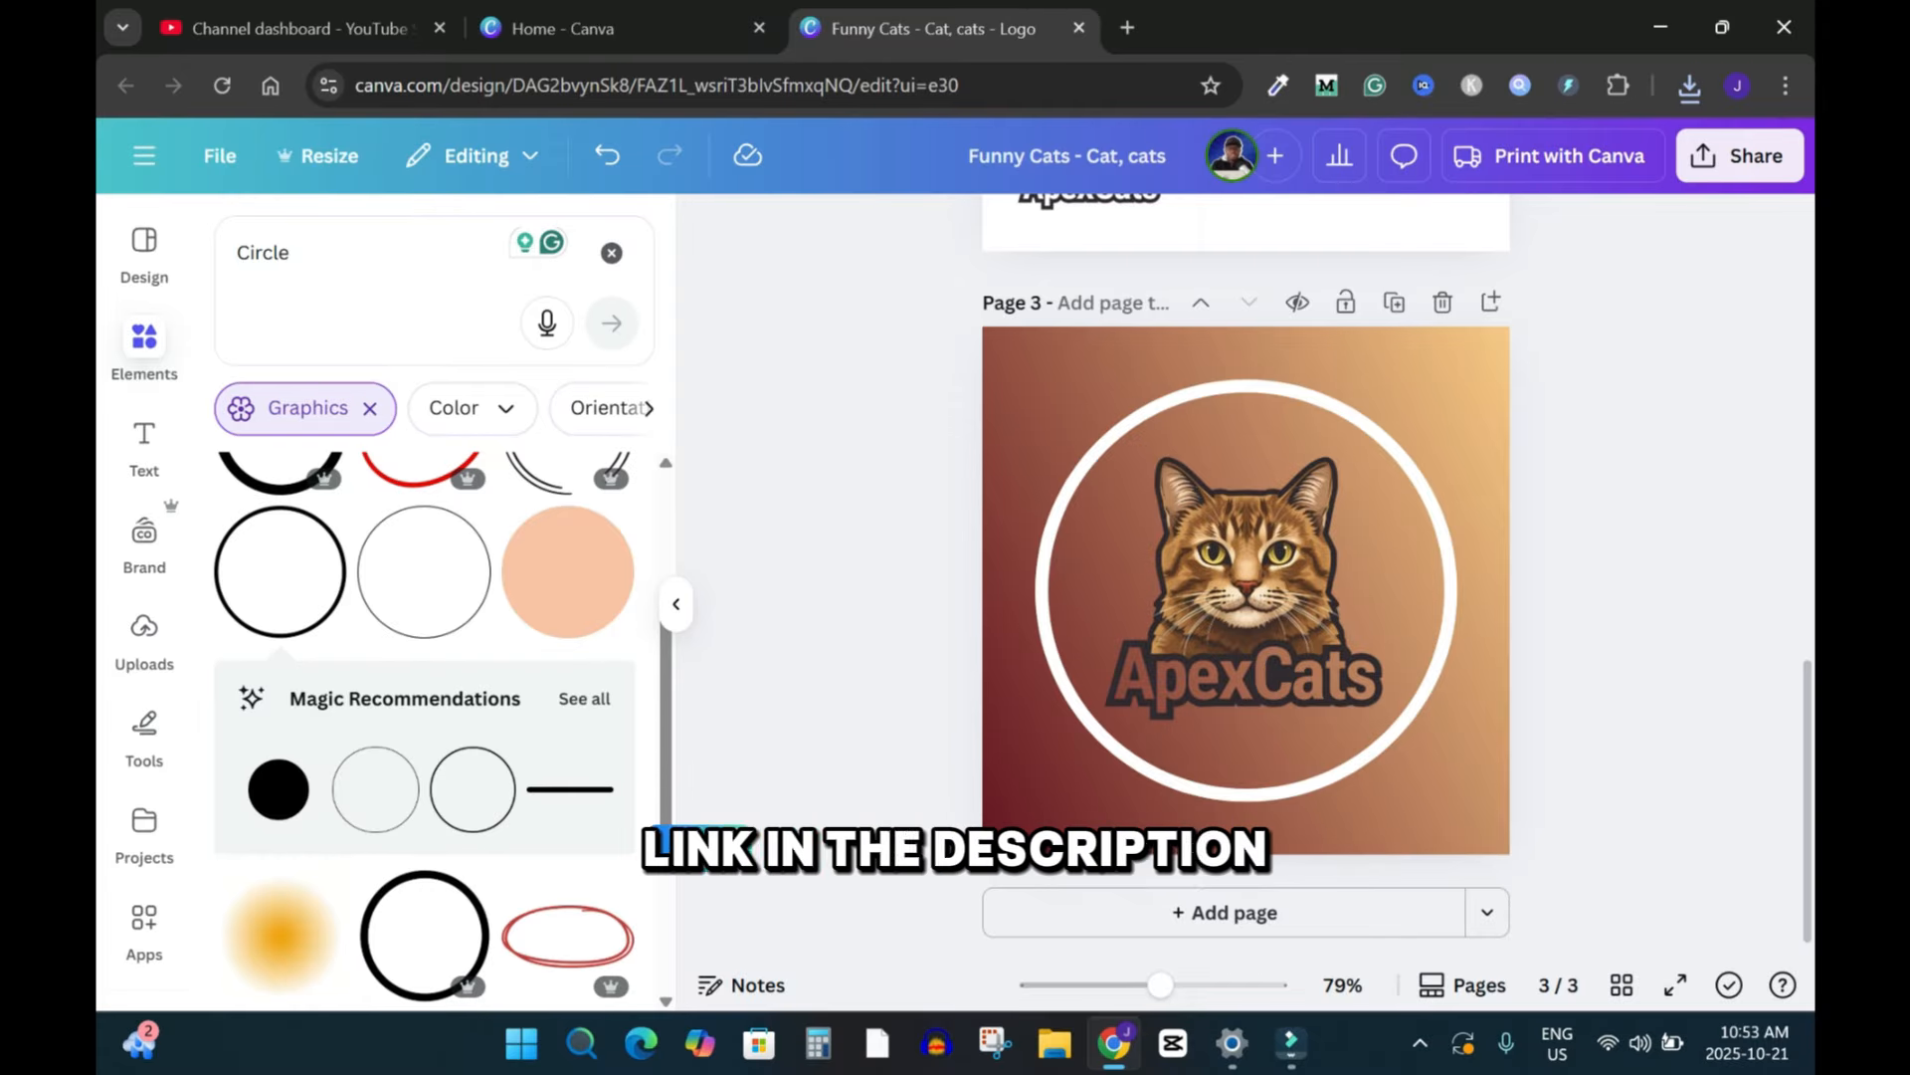